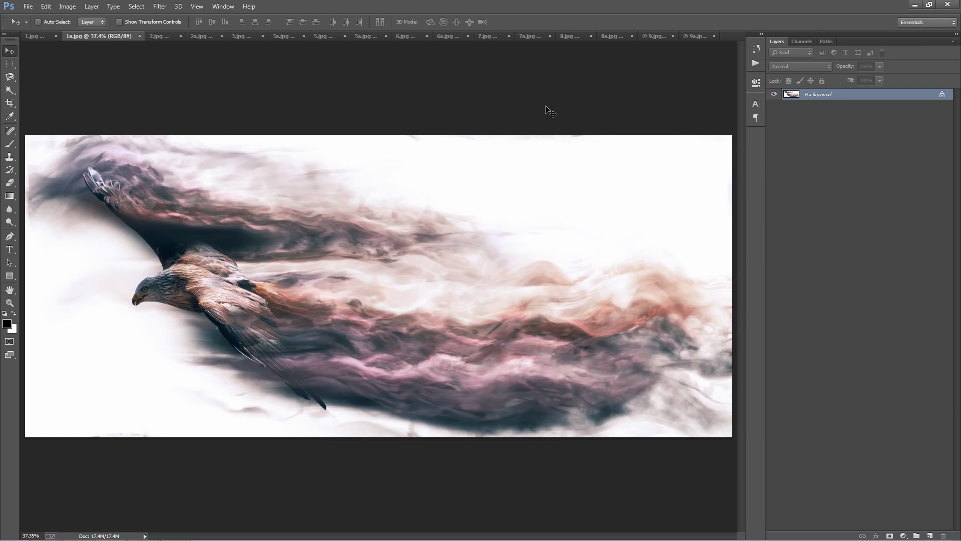
- Look through the open before-and-after example images from 2.jpg to 9a.jpg, comparing each original photo with its dispersion effect
{"action": "left_click", "coordinate": [161, 37]}
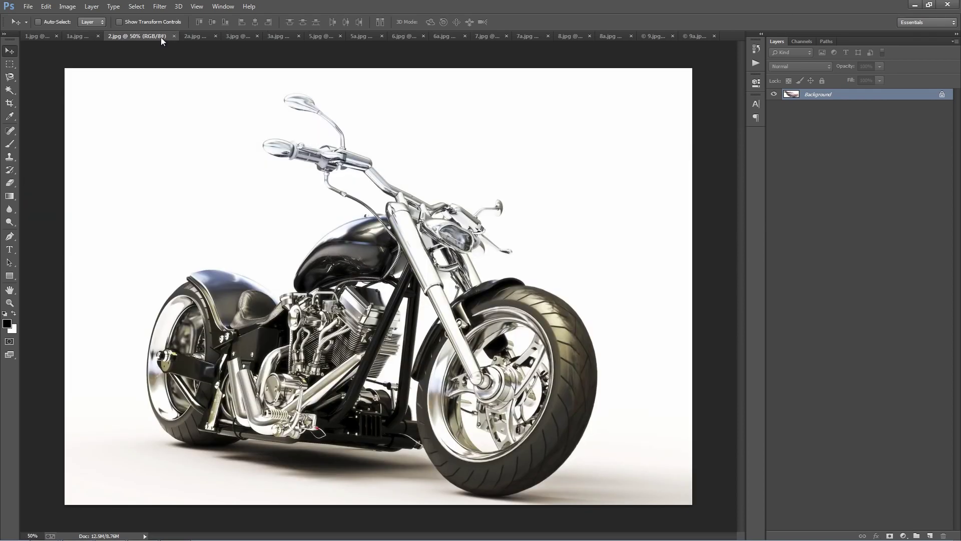
{"action": "left_click", "coordinate": [197, 39]}
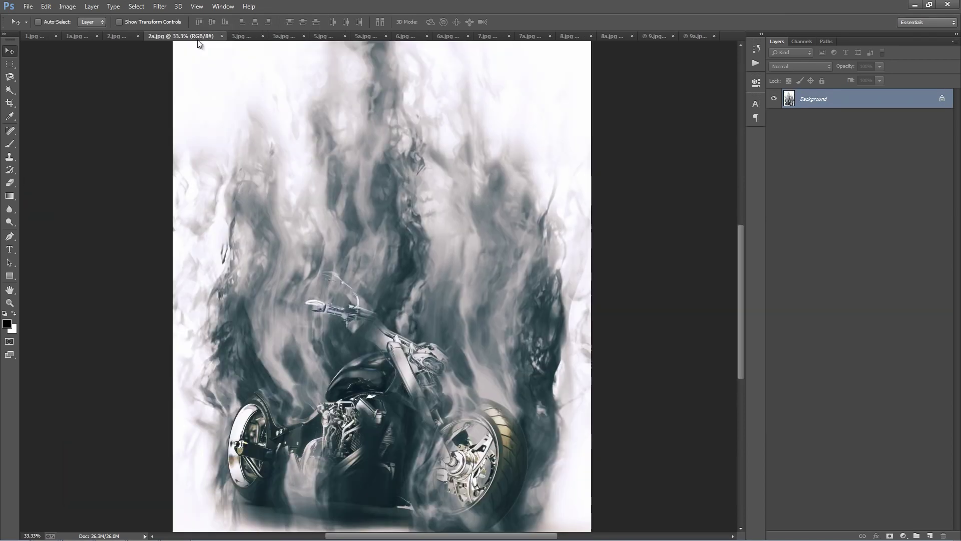
{"action": "mouse_move", "coordinate": [737, 275]}
{"action": "left_mouse_down"}
{"action": "mouse_move", "coordinate": [737, 290]}
{"action": "mouse_move", "coordinate": [735, 251]}
{"action": "mouse_move", "coordinate": [734, 277]}
{"action": "left_mouse_up"}
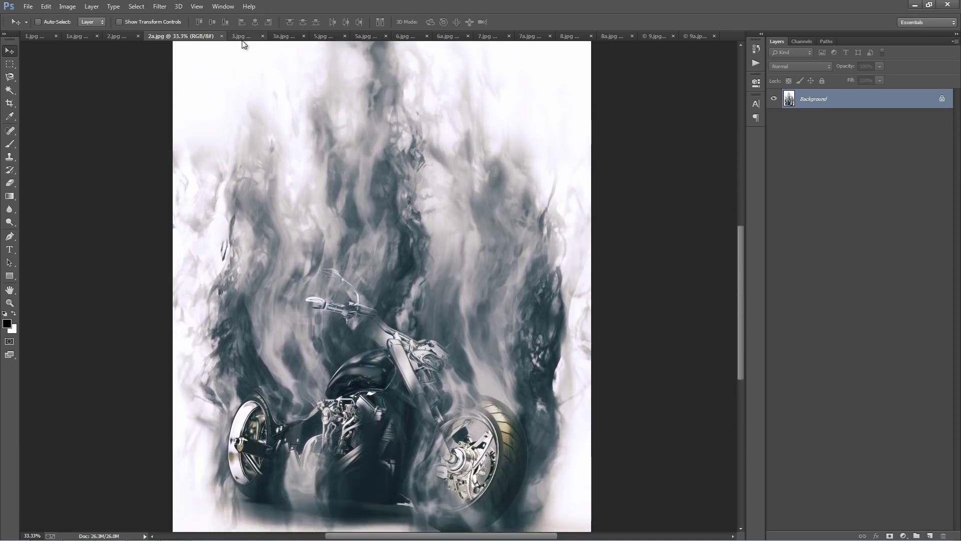
{"action": "left_click", "coordinate": [242, 38]}
{"action": "left_click", "coordinate": [286, 36]}
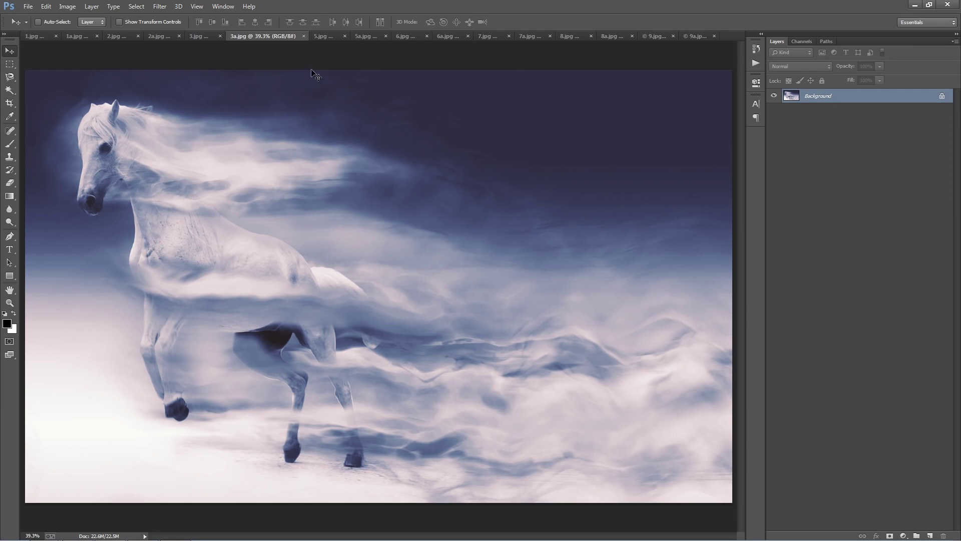
{"action": "left_click", "coordinate": [320, 34]}
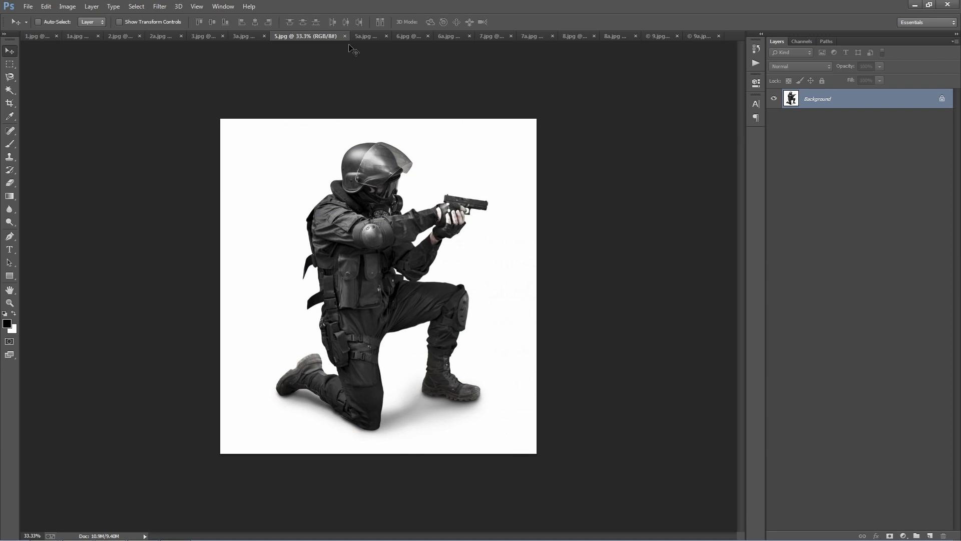
{"action": "left_click", "coordinate": [365, 36]}
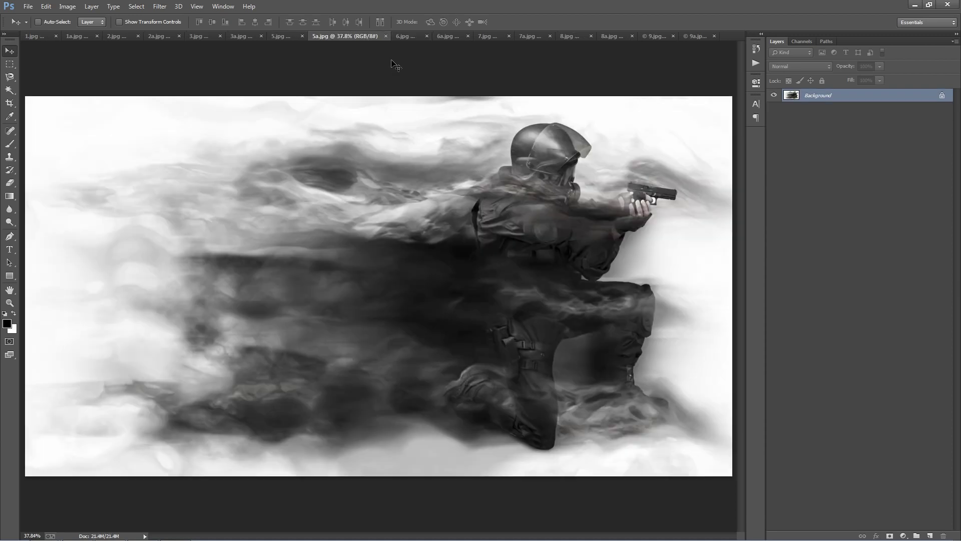
{"action": "left_click", "coordinate": [403, 37]}
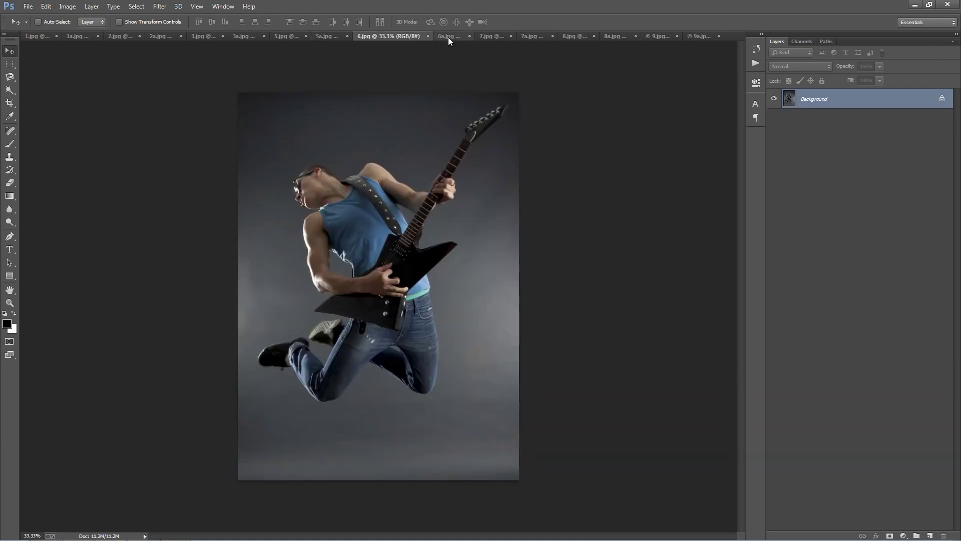
{"action": "left_click", "coordinate": [448, 39]}
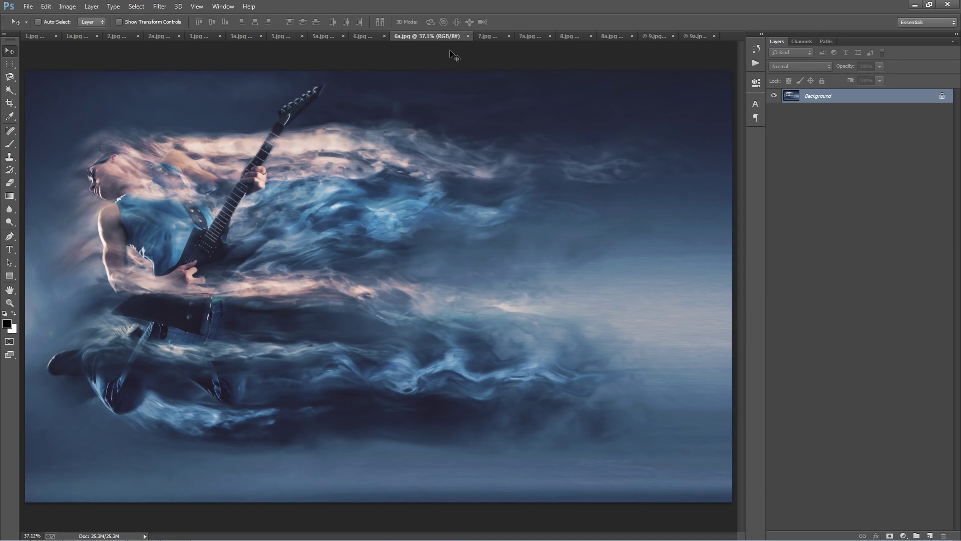
{"action": "left_click", "coordinate": [489, 37]}
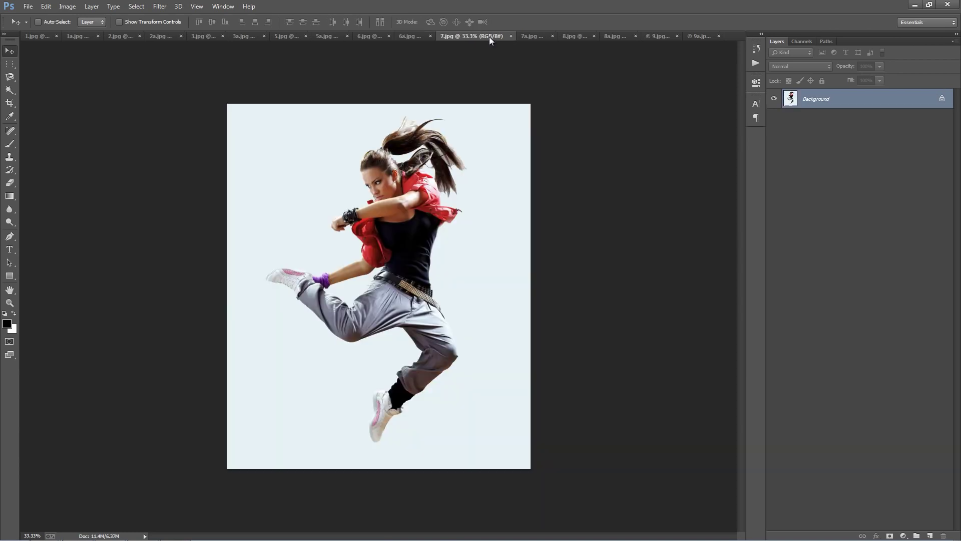
{"action": "left_click", "coordinate": [530, 39]}
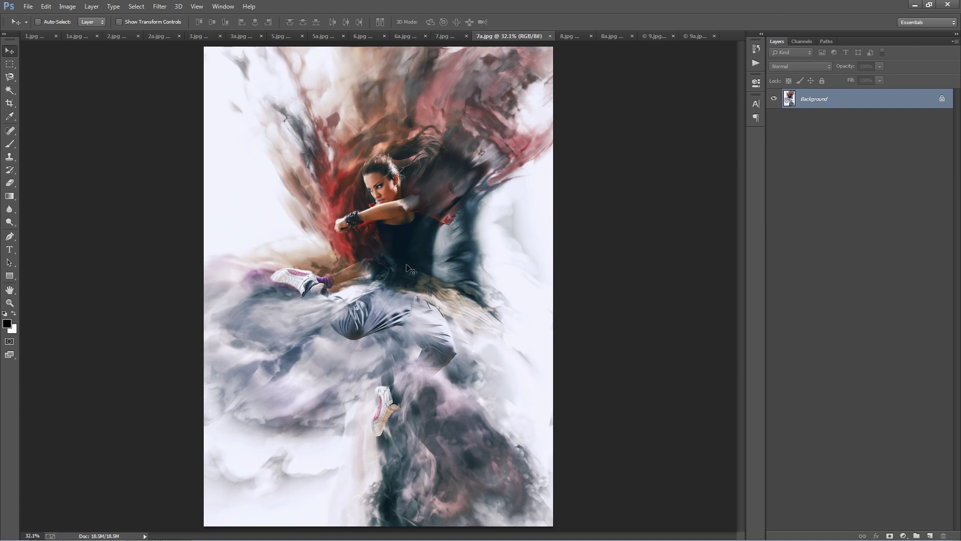
{"action": "left_click", "coordinate": [572, 37]}
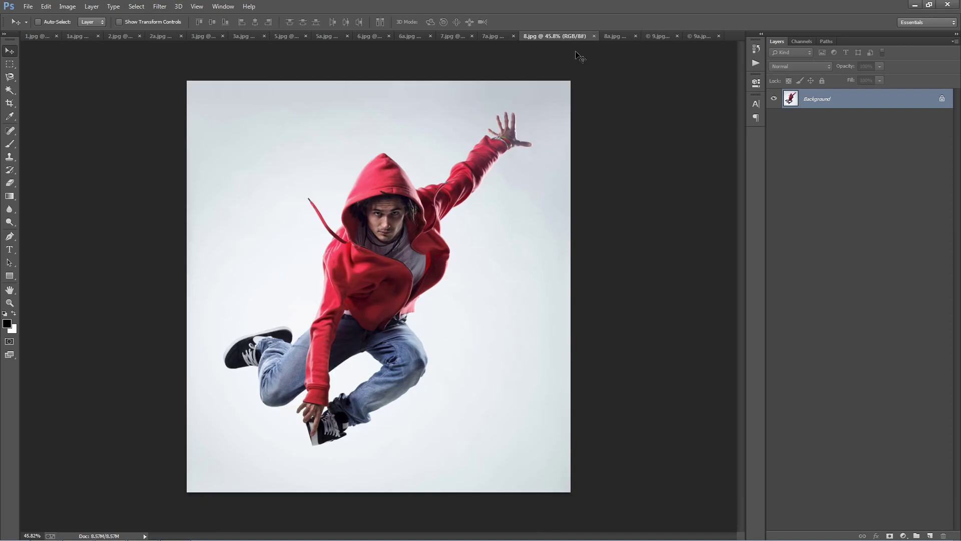
{"action": "left_click", "coordinate": [612, 36]}
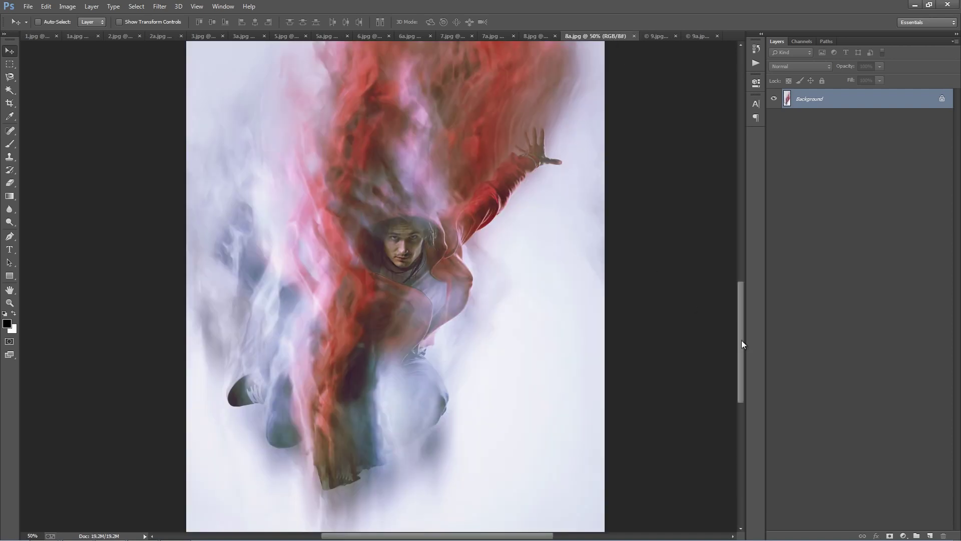
{"action": "mouse_move", "coordinate": [741, 359]}
{"action": "left_mouse_down"}
{"action": "mouse_move", "coordinate": [749, 227]}
{"action": "mouse_move", "coordinate": [751, 359]}
{"action": "left_mouse_up"}
{"action": "left_click", "coordinate": [663, 36]}
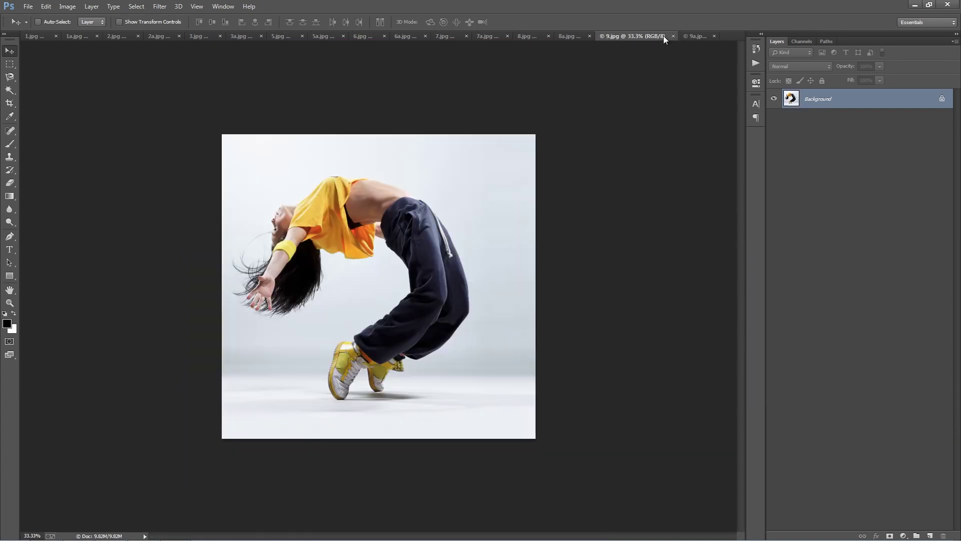
{"action": "left_click", "coordinate": [694, 35]}
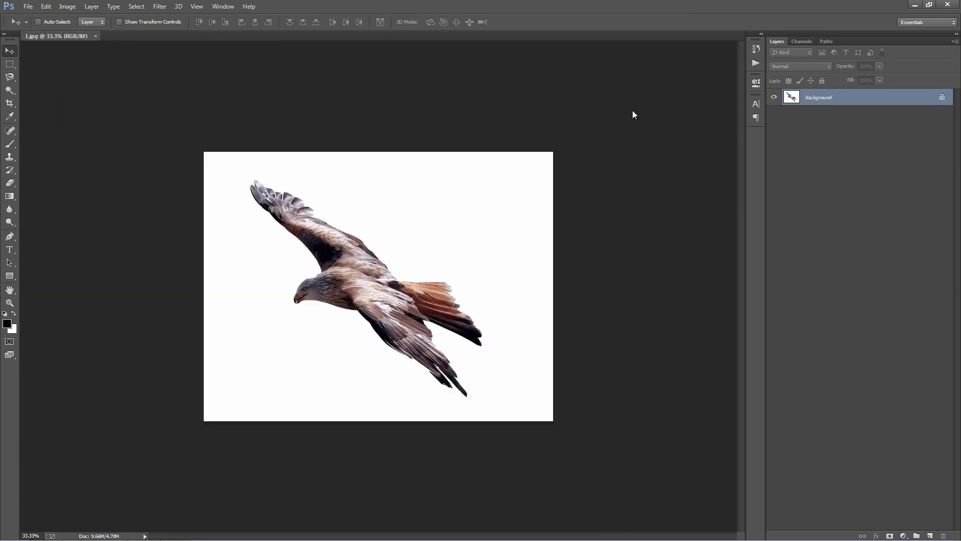
- Close the bird image 1.jpg, open Photo.jpg and fit it to the view
{"action": "key", "text": "ctrl+w"}
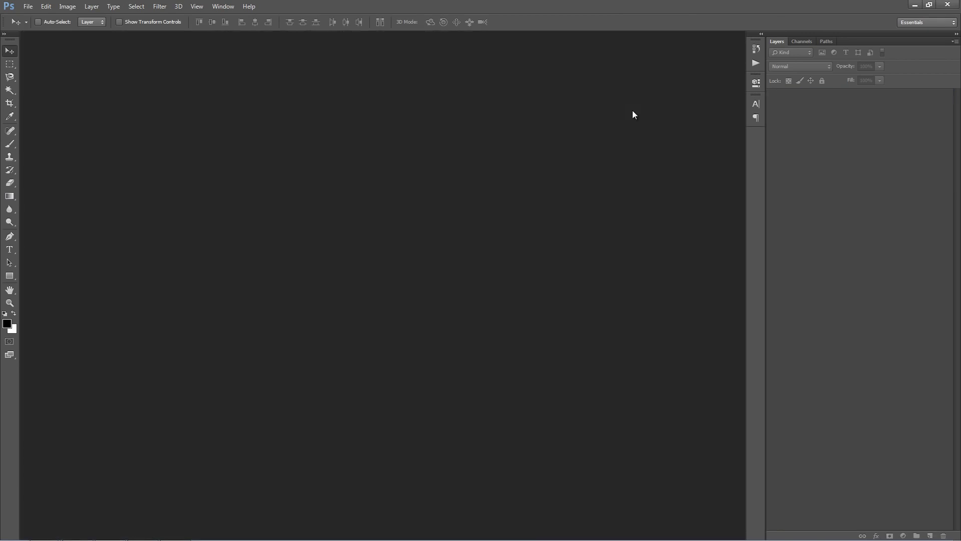
{"action": "key", "text": "ctrl+o"}
{"action": "left_click", "coordinate": [253, 134]}
{"action": "double_click", "coordinate": [253, 131]}
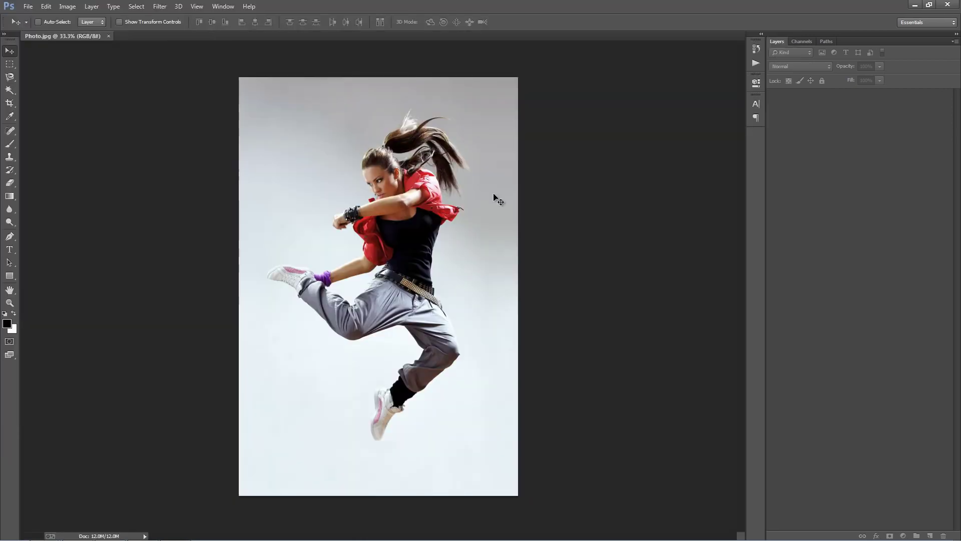
{"action": "key", "text": "ctrl+0"}
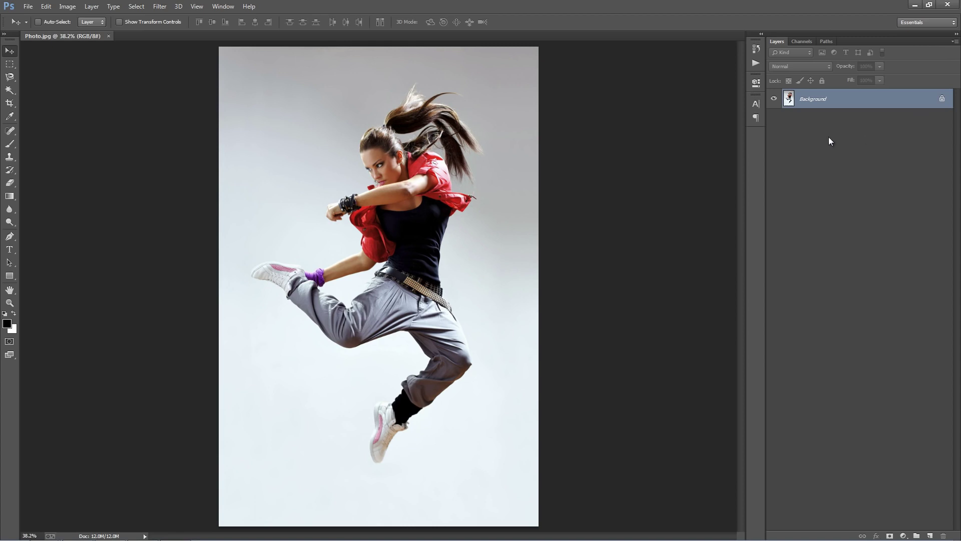
- Duplicate the Background layer and delete the original so that only Layer 1 remains
{"action": "key", "text": "ctrl+j"}
{"action": "left_click", "coordinate": [830, 118]}
{"action": "key", "text": "Delete"}
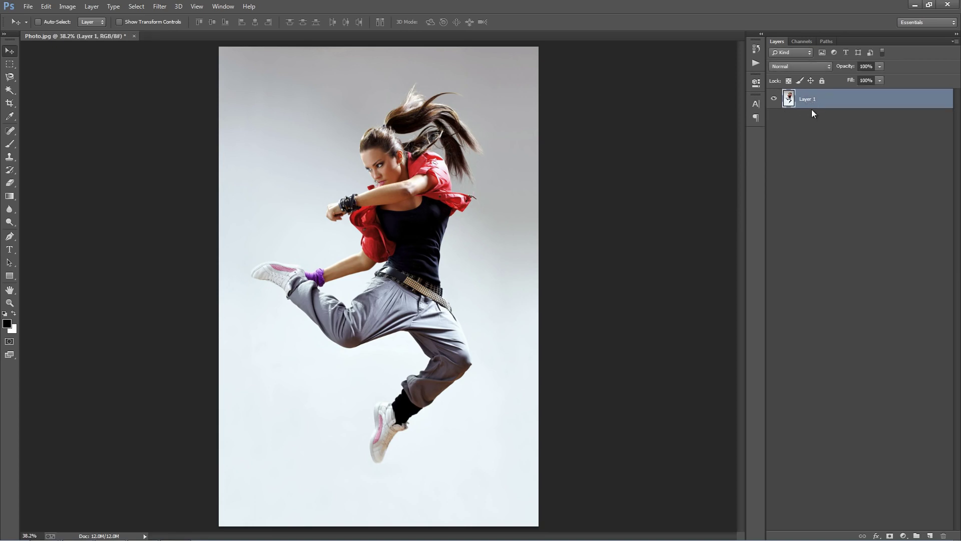
- Convert Layer 1 into the document's Background layer
{"action": "left_click", "coordinate": [92, 7]}
{"action": "mouse_move", "coordinate": [93, 18]}
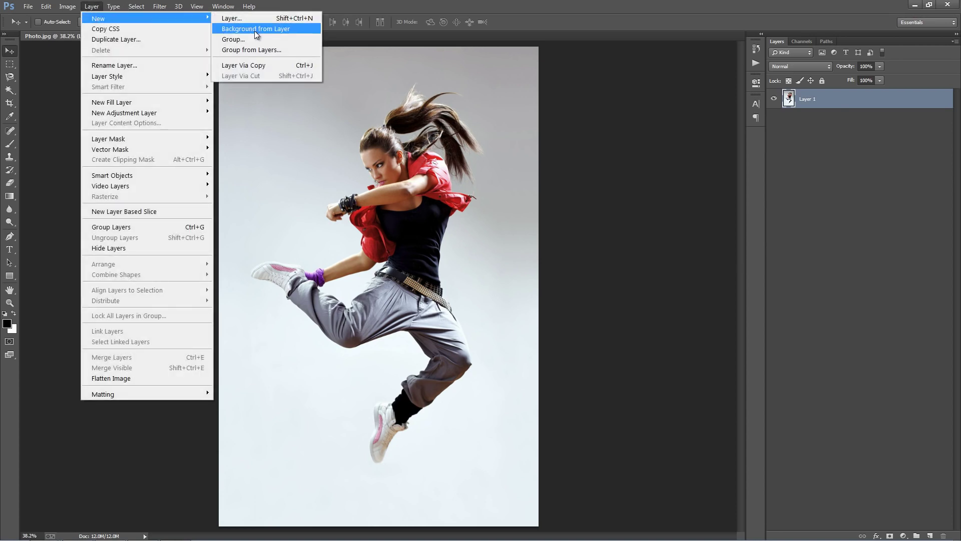
{"action": "left_click", "coordinate": [254, 29]}
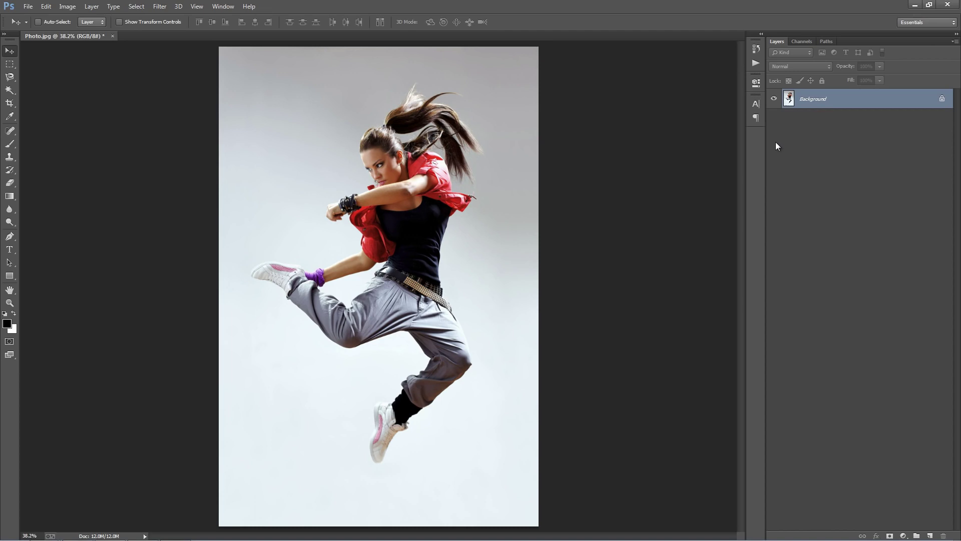
- Check the layers display options for the setting that adds "copy" to copied layers and groups, keeping the settings as they are
{"action": "left_click", "coordinate": [955, 42]}
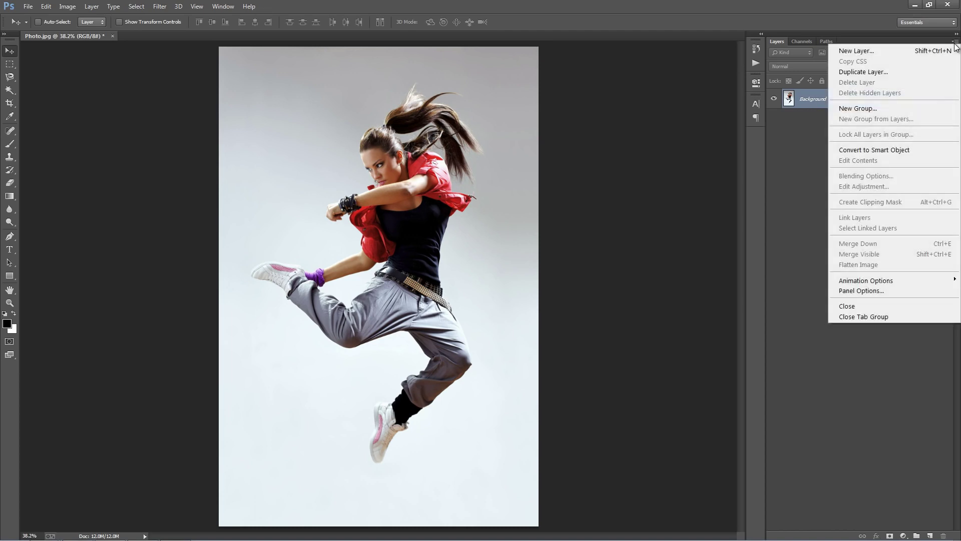
{"action": "left_click", "coordinate": [899, 291]}
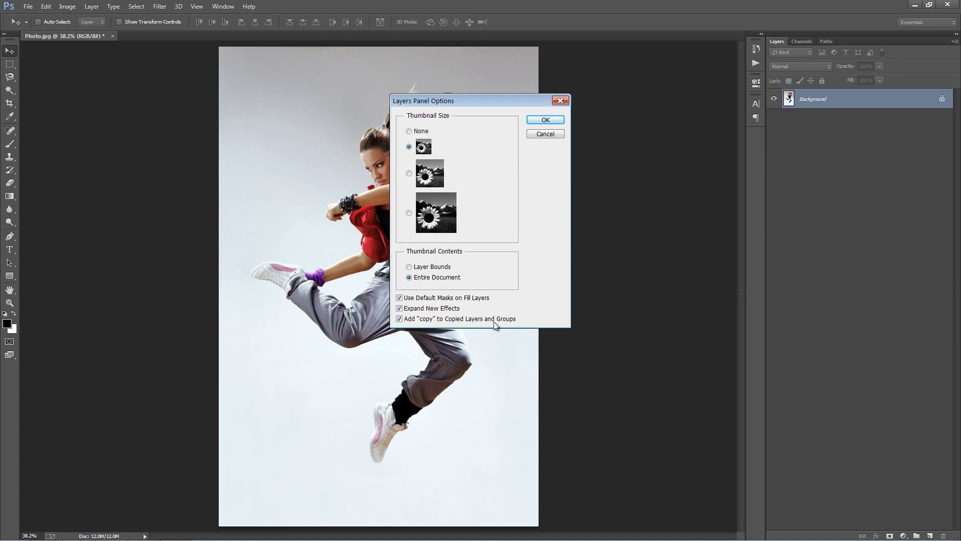
{"action": "left_click", "coordinate": [545, 120]}
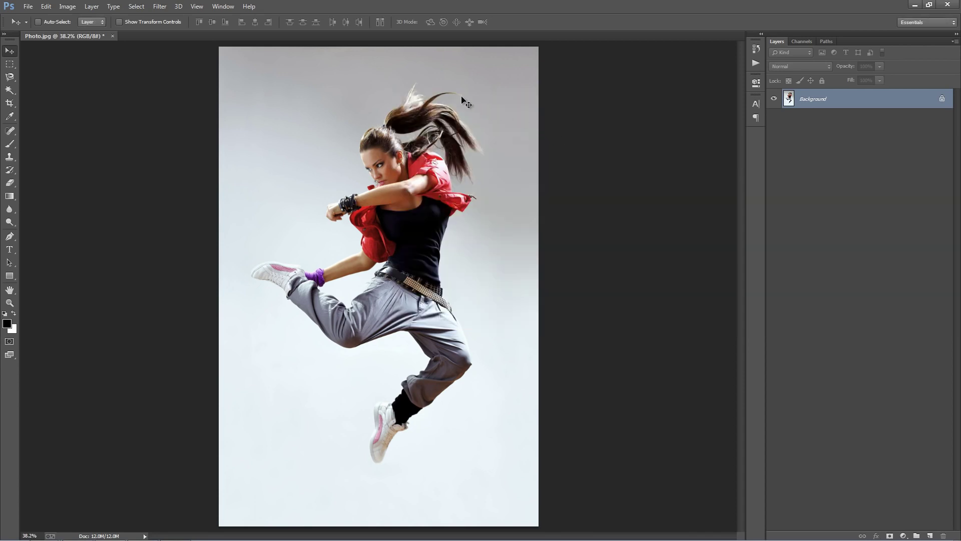
- Check the photo's pixel dimensions and resolution in the Image Size dialog, accepting it without changes
{"action": "left_click", "coordinate": [68, 6]}
{"action": "mouse_move", "coordinate": [75, 21]}
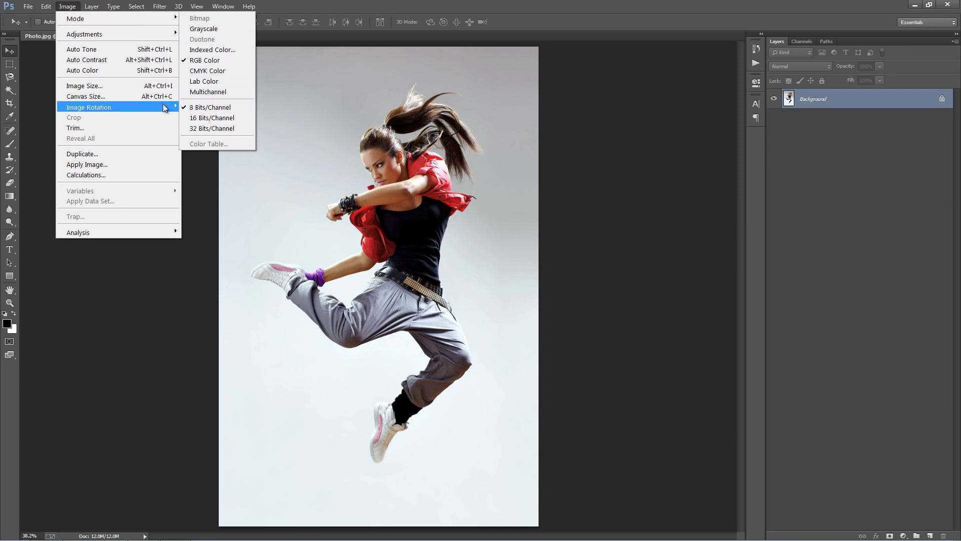
{"action": "left_click", "coordinate": [126, 87]}
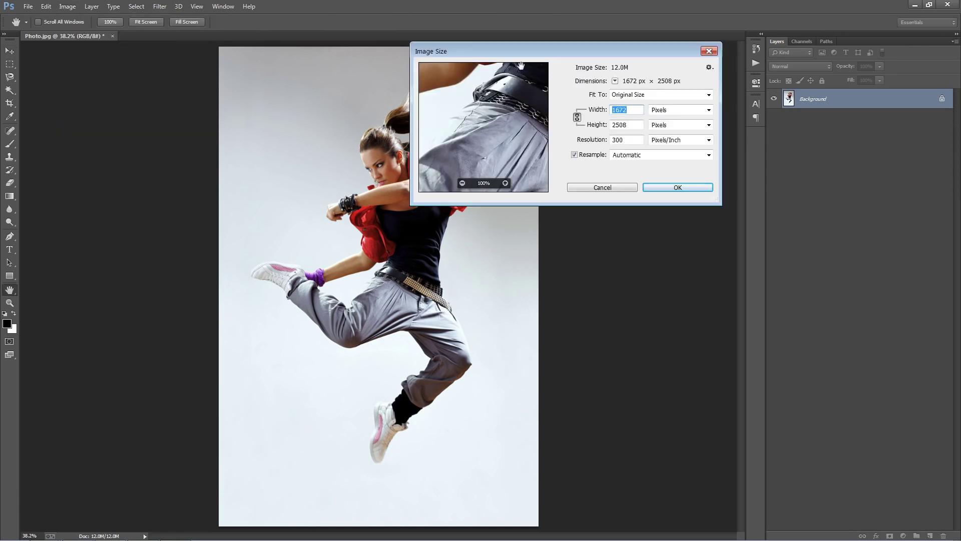
{"action": "left_click_drag", "start_coordinate": [561, 50], "coordinate": [589, 134]}
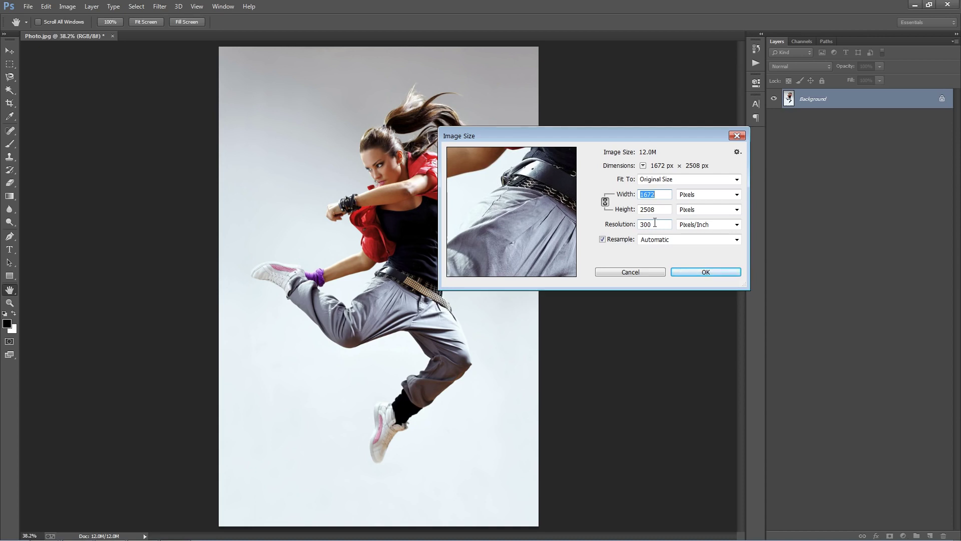
{"action": "left_click", "coordinate": [696, 273]}
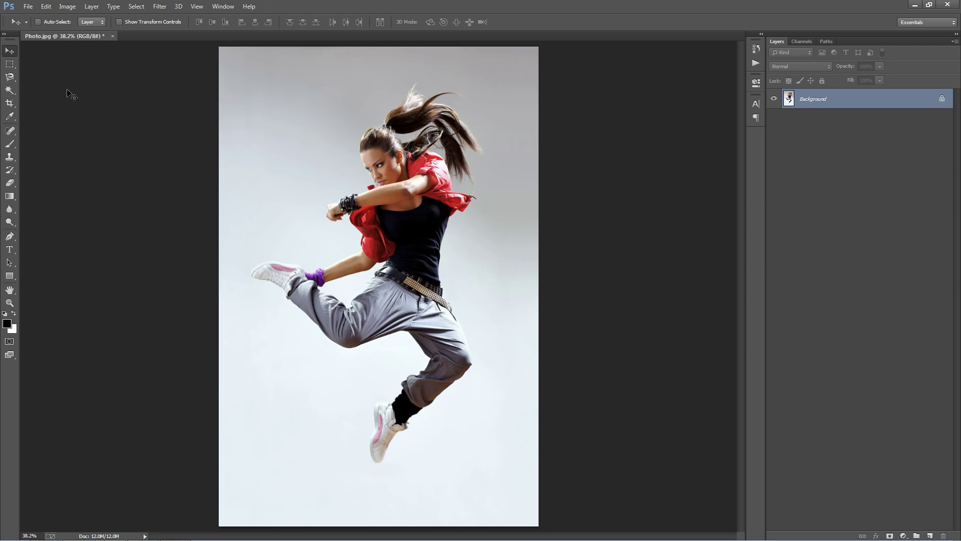
- Extend the canvas width by 2000 pixels relative to its current size, anchoring the photo at the middle left so space is added on the right
{"action": "left_click", "coordinate": [66, 6]}
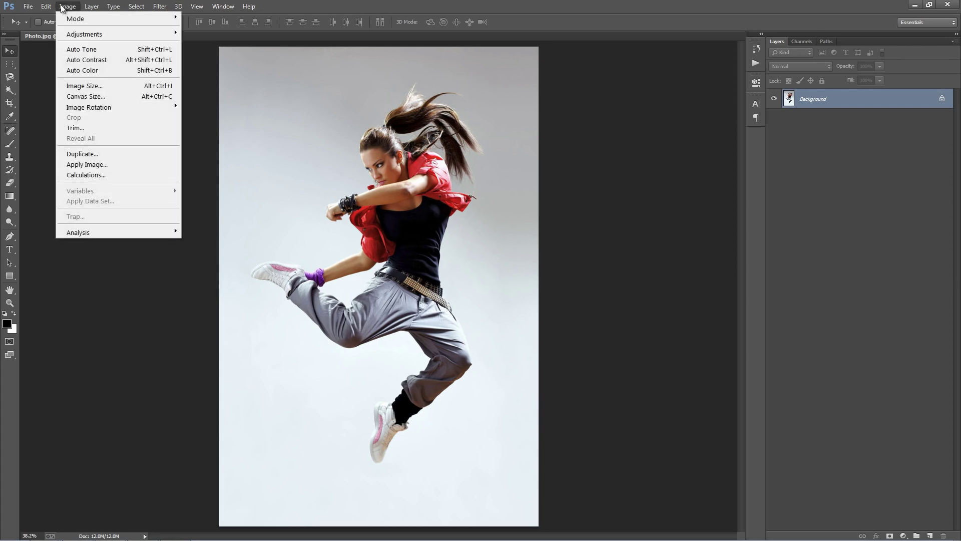
{"action": "left_click", "coordinate": [115, 95]}
{"action": "left_click_drag", "start_coordinate": [597, 74], "coordinate": [608, 52]}
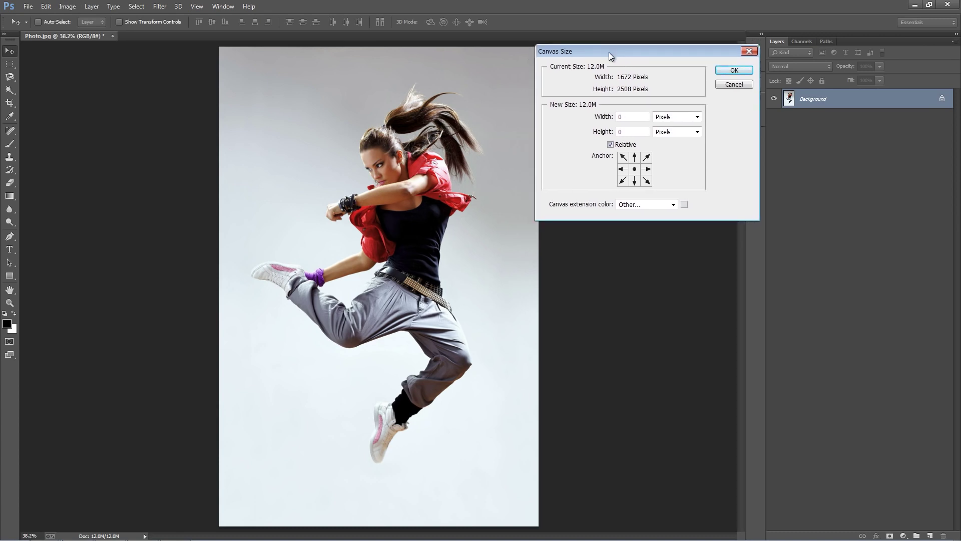
{"action": "left_click", "coordinate": [622, 170]}
{"action": "double_click", "coordinate": [634, 116]}
{"action": "type", "text": "000"}
{"action": "key", "text": "Return"}
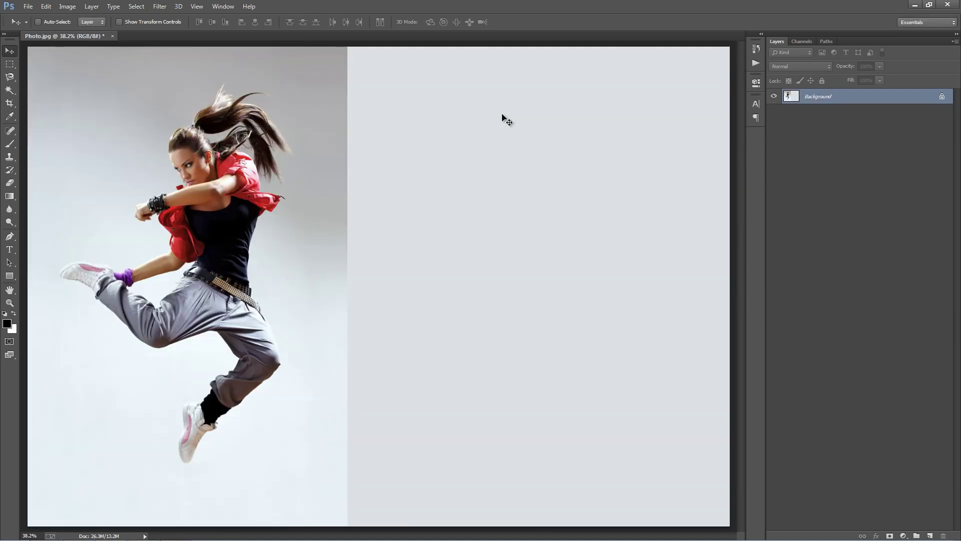
- Select a full-height strip of backdrop along the photo's right edge and stretch it to about 1131% width to fill the blank canvas
{"action": "key", "text": "ctrl+minus"}
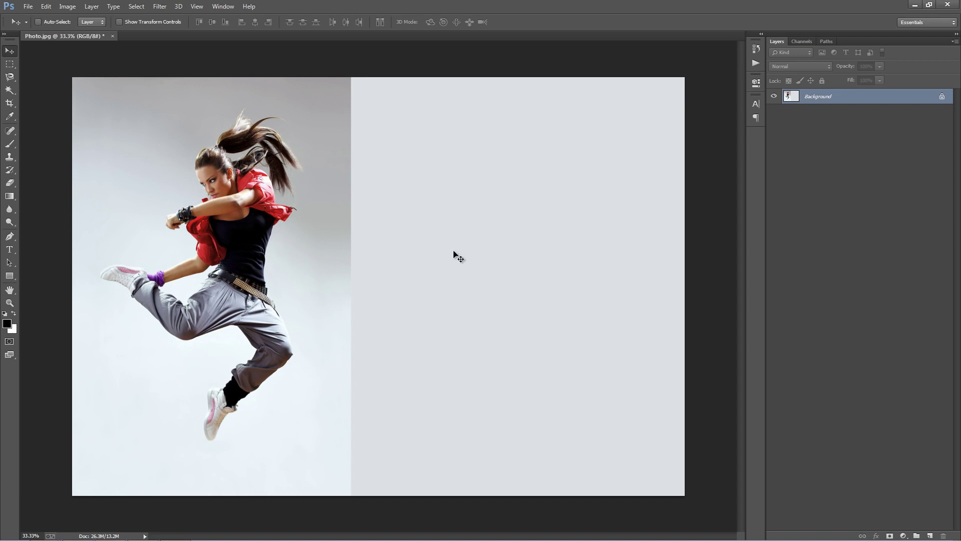
{"action": "key", "text": "m"}
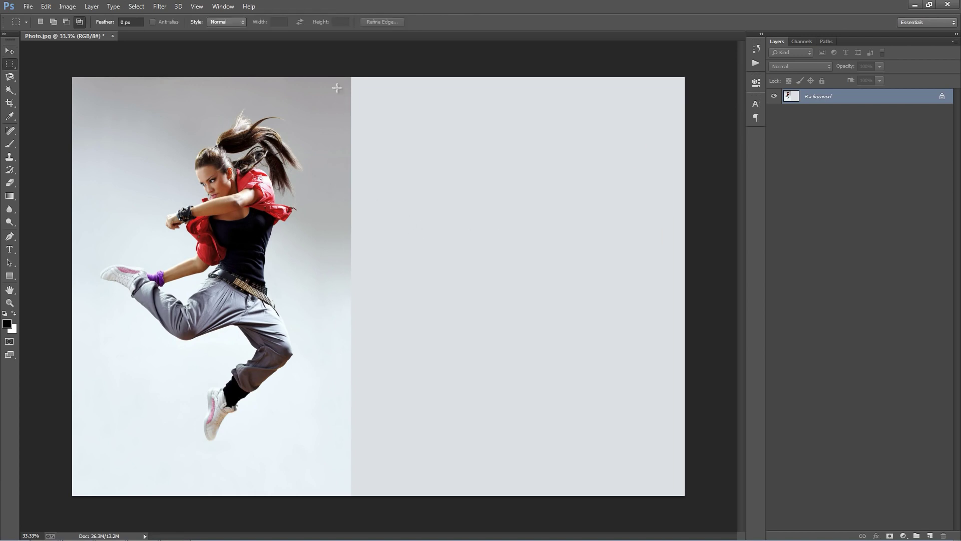
{"action": "left_click_drag", "start_coordinate": [316, 63], "coordinate": [349, 531]}
{"action": "key", "text": "ctrl+t"}
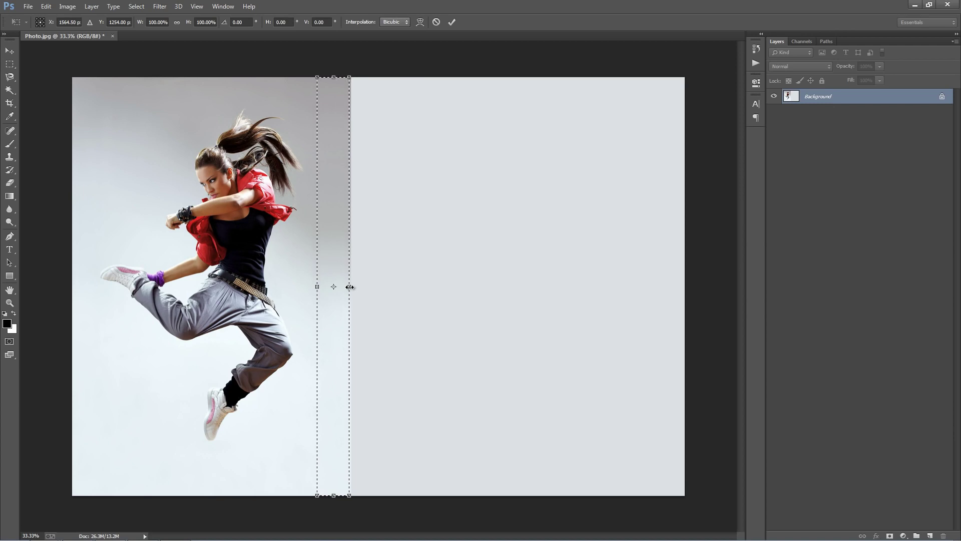
{"action": "left_click_drag", "start_coordinate": [351, 287], "coordinate": [684, 304]}
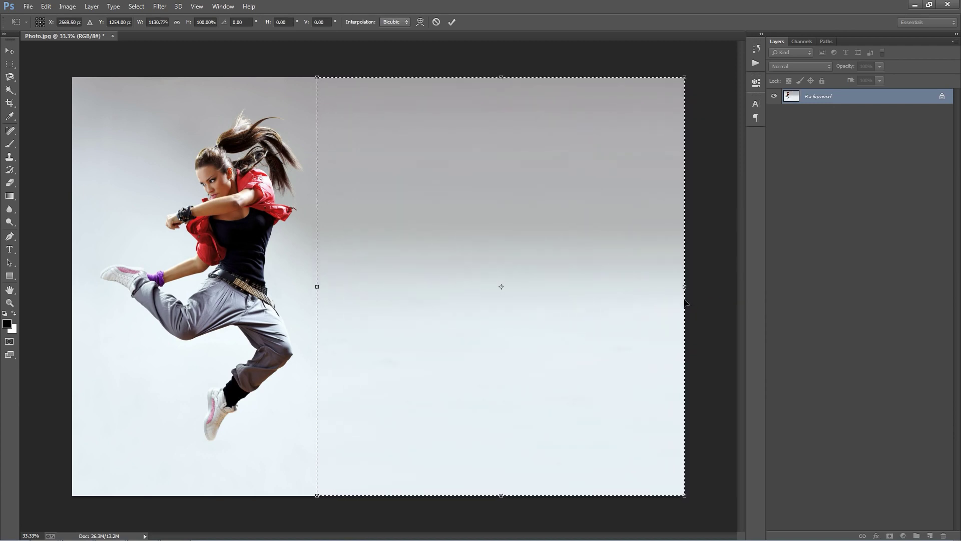
{"action": "key", "text": "Return"}
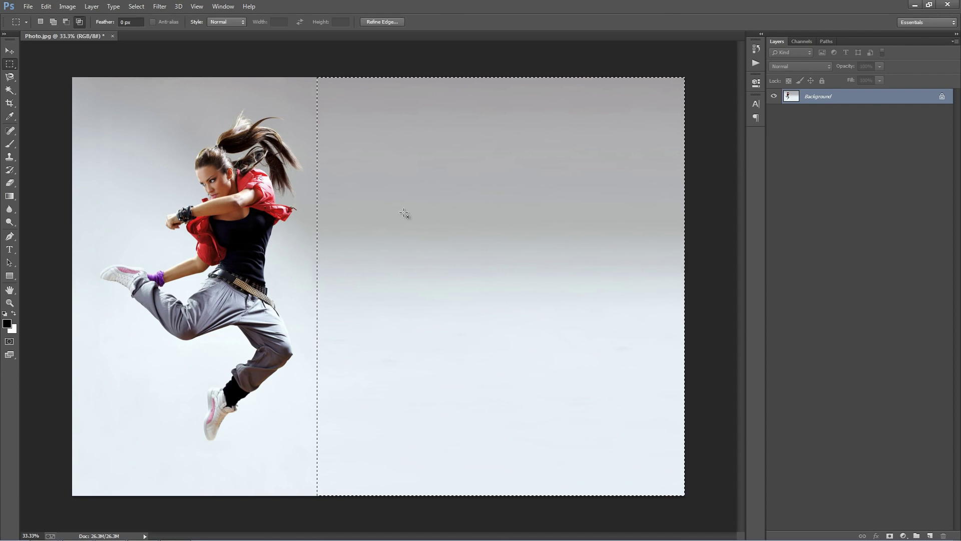
- Clear the backdrop selection and create a new layer named "brush" above the Background
{"action": "key", "text": "ctrl+d"}
{"action": "key", "text": "v"}
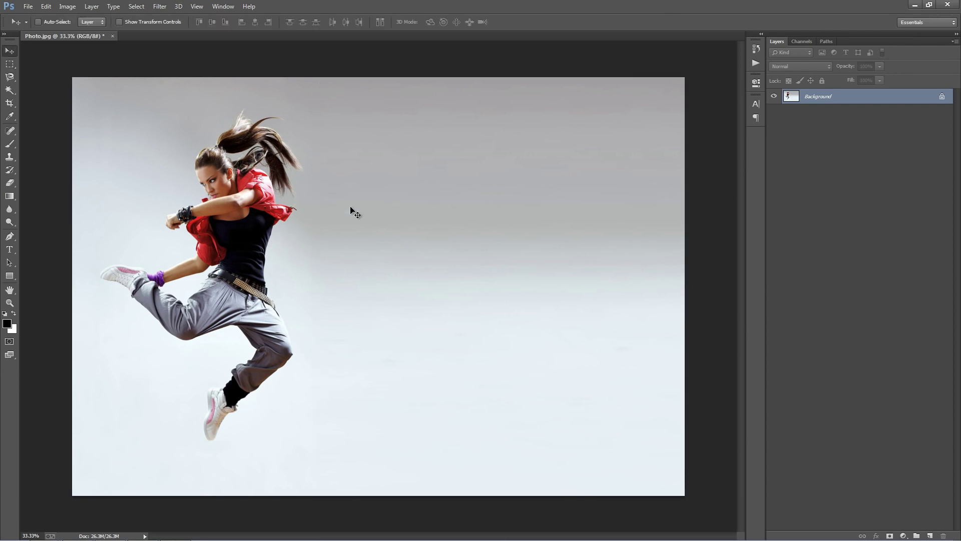
{"action": "left_click", "coordinate": [91, 7]}
{"action": "mouse_move", "coordinate": [97, 19]}
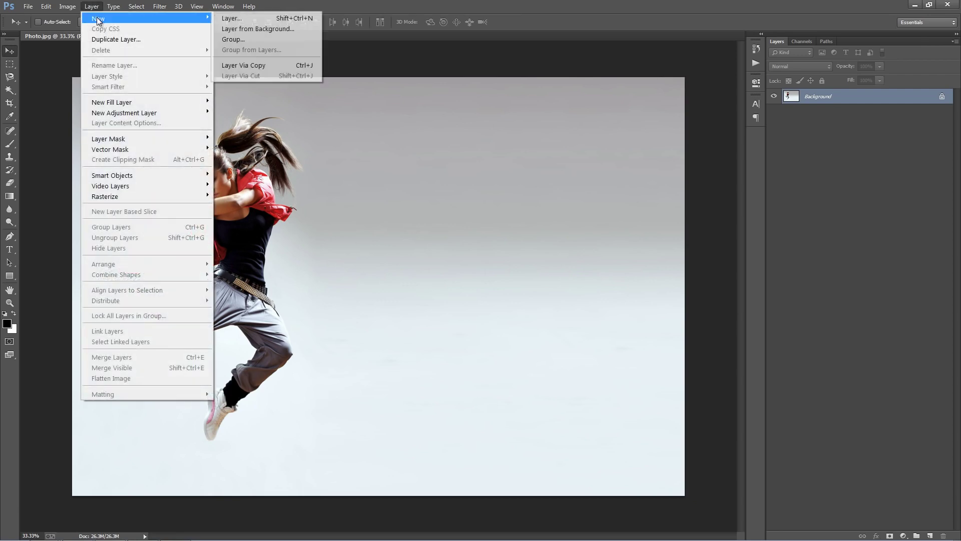
{"action": "left_click", "coordinate": [231, 18]}
{"action": "left_click", "coordinate": [436, 168]}
{"action": "left_click_drag", "start_coordinate": [436, 168], "coordinate": [347, 167]}
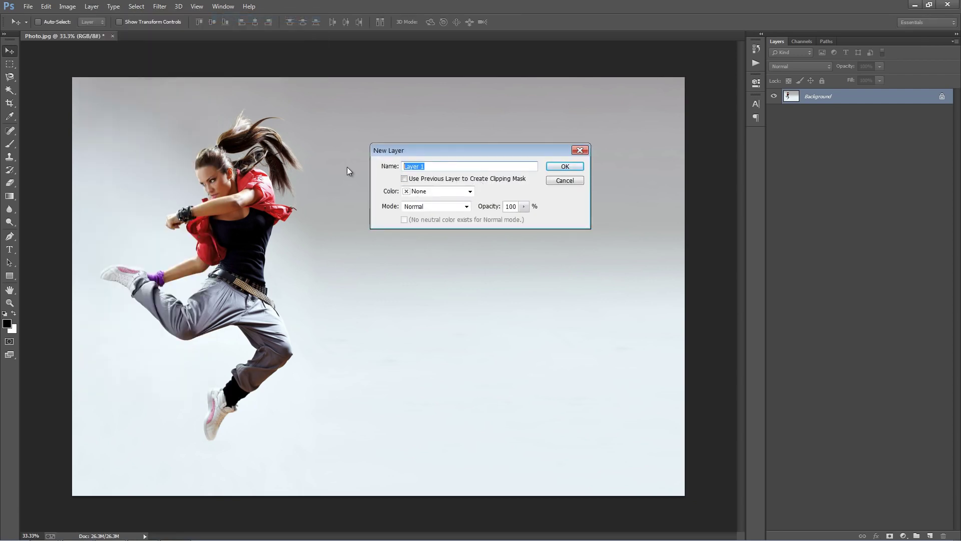
{"action": "type", "text": "brush"}
{"action": "left_click", "coordinate": [565, 167]}
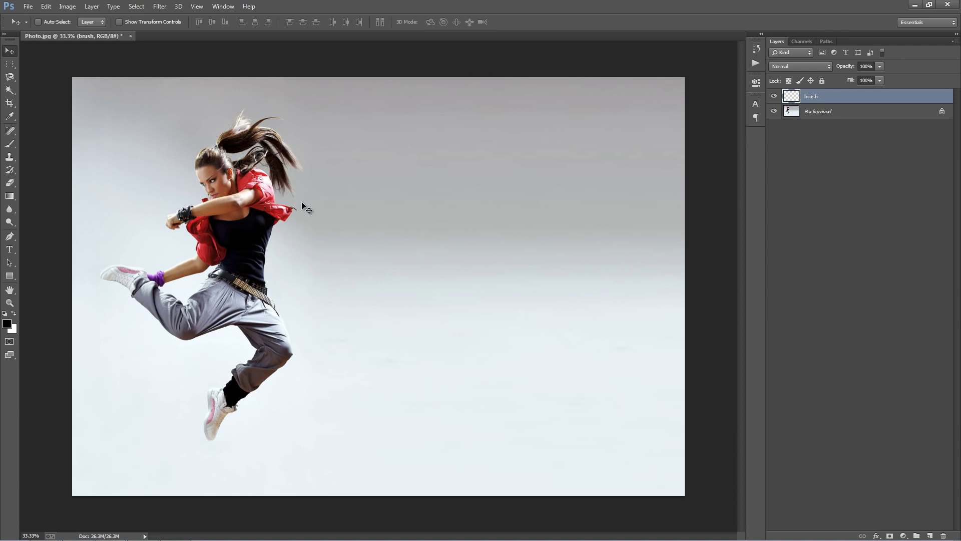
- Choose the Brush tool and set the foreground color to pure red, ff0000
{"action": "key", "text": "b"}
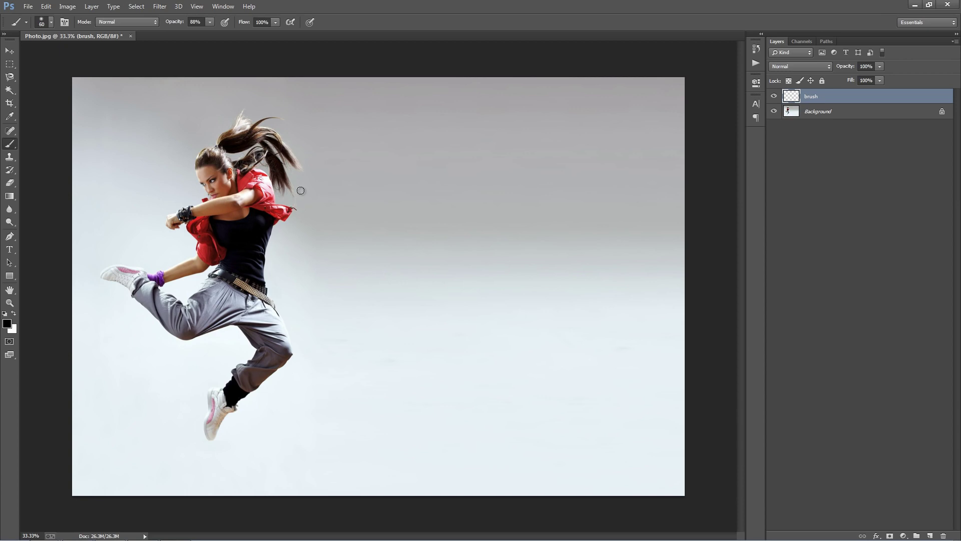
{"action": "left_click", "coordinate": [7, 323]}
{"action": "type", "text": "ff0000"}
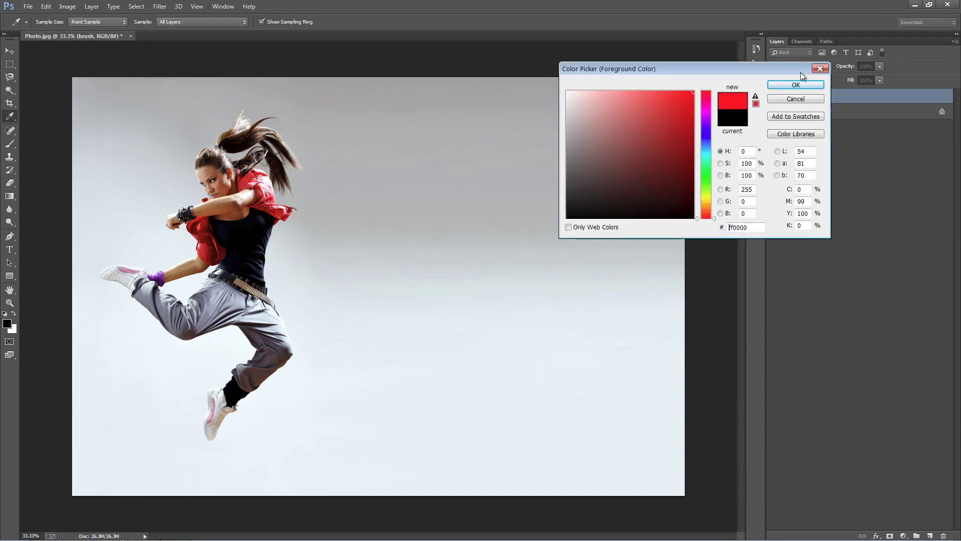
{"action": "left_click", "coordinate": [795, 85]}
- Try brushing red freehand over the dancer on the brush layer, and undo the strokes
{"action": "mouse_move", "coordinate": [234, 180]}
{"action": "left_mouse_down"}
{"action": "mouse_move", "coordinate": [259, 197]}
{"action": "mouse_move", "coordinate": [251, 240]}
{"action": "mouse_move", "coordinate": [222, 192]}
{"action": "mouse_move", "coordinate": [226, 223]}
{"action": "mouse_move", "coordinate": [210, 243]}
{"action": "mouse_move", "coordinate": [217, 177]}
{"action": "left_mouse_up"}
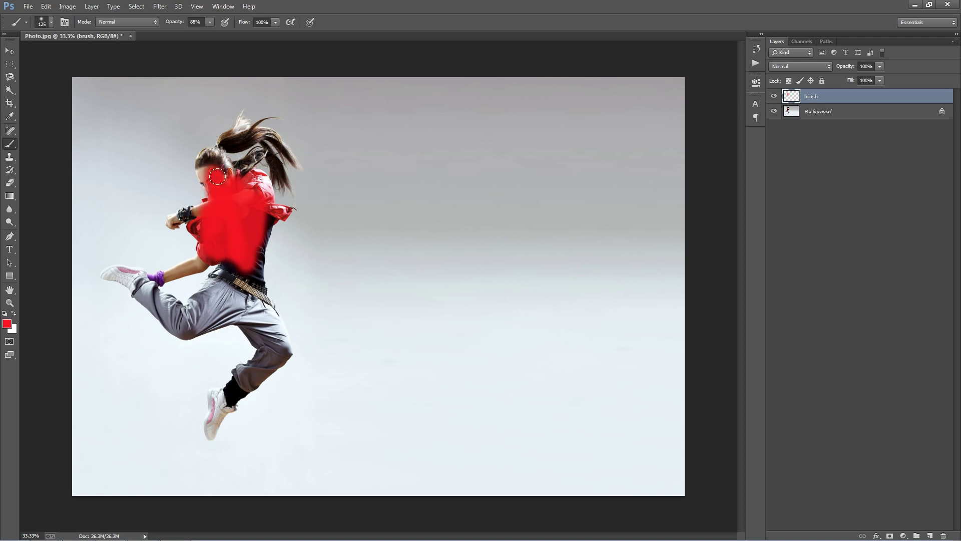
{"action": "key", "text": "ctrl+alt+z"}
{"action": "key", "text": "ctrl+alt+z"}
{"action": "key", "text": "ctrl+alt+z"}
{"action": "key", "text": "ctrl+alt+z"}
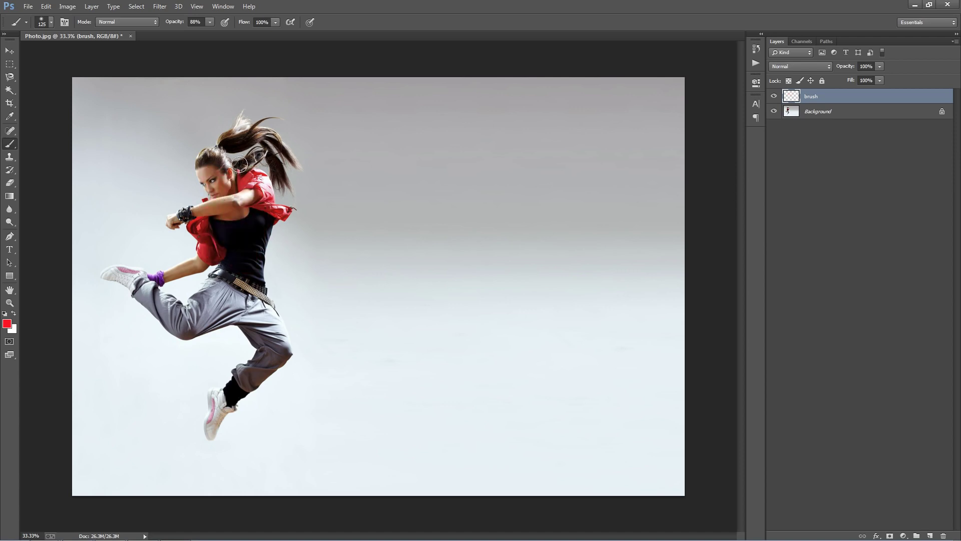
{"action": "mouse_move", "coordinate": [218, 160]}
{"action": "left_mouse_down"}
{"action": "mouse_move", "coordinate": [247, 223]}
{"action": "mouse_move", "coordinate": [260, 201]}
{"action": "mouse_move", "coordinate": [248, 265]}
{"action": "mouse_move", "coordinate": [275, 354]}
{"action": "mouse_move", "coordinate": [261, 371]}
{"action": "left_mouse_up"}
{"action": "key", "text": "ctrl+alt+z"}
{"action": "key", "text": "ctrl+alt+z"}
{"action": "key", "text": "ctrl+alt+z"}
{"action": "key", "text": "ctrl+alt+z"}
{"action": "key", "text": "v"}
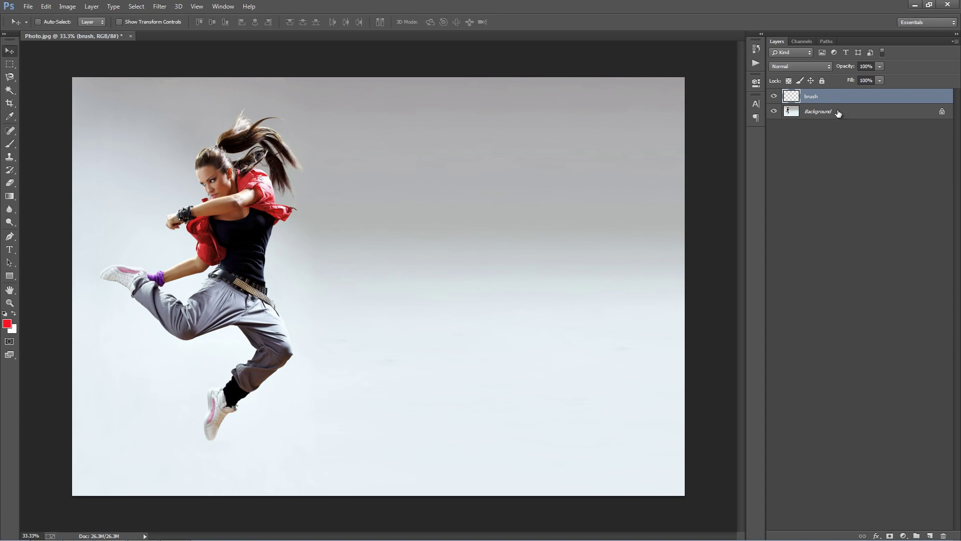
- Select the whole backdrop on the Background layer with the Magic Wand and invert the selection to isolate the dancer
{"action": "left_click", "coordinate": [838, 111]}
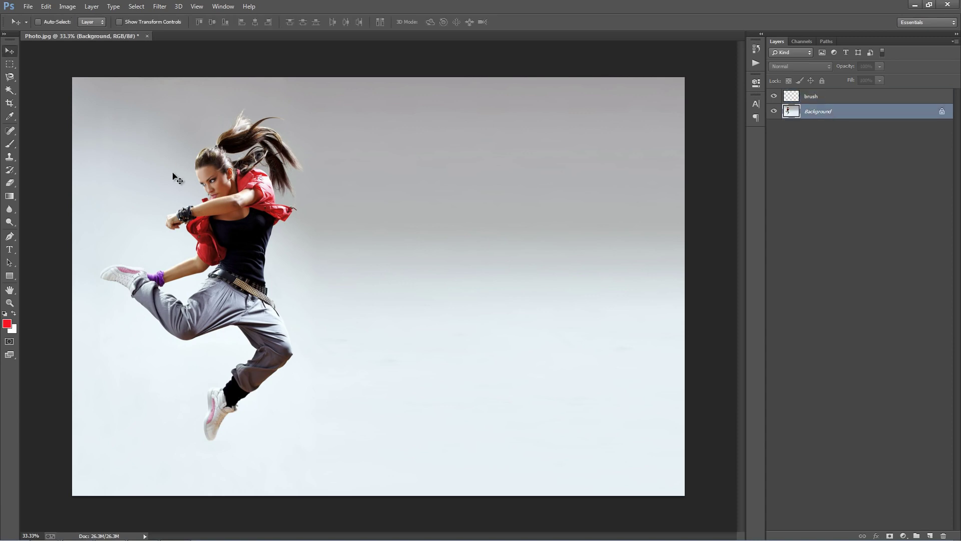
{"action": "left_click_drag", "start_coordinate": [10, 90], "coordinate": [43, 102]}
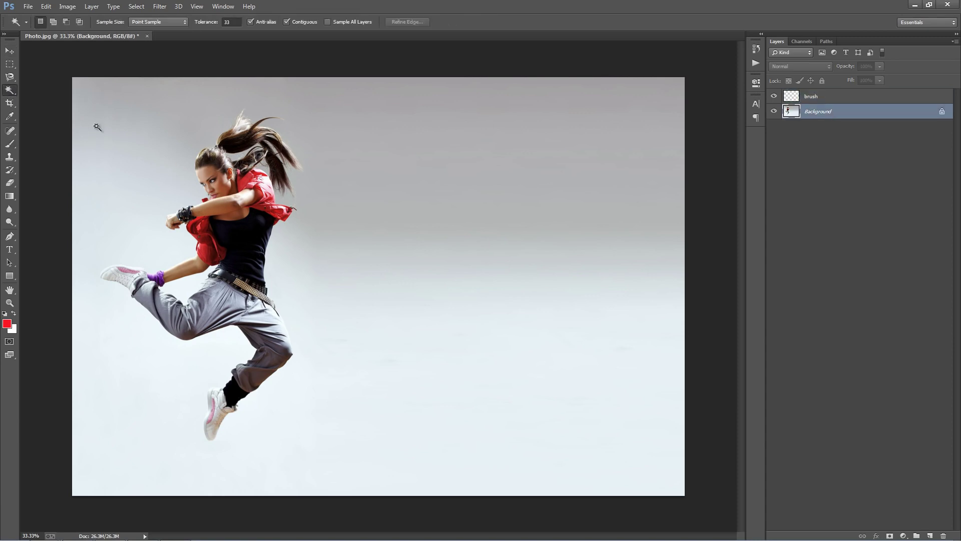
{"action": "left_click", "coordinate": [167, 180]}
{"action": "left_click", "coordinate": [192, 285], "text": "shift"}
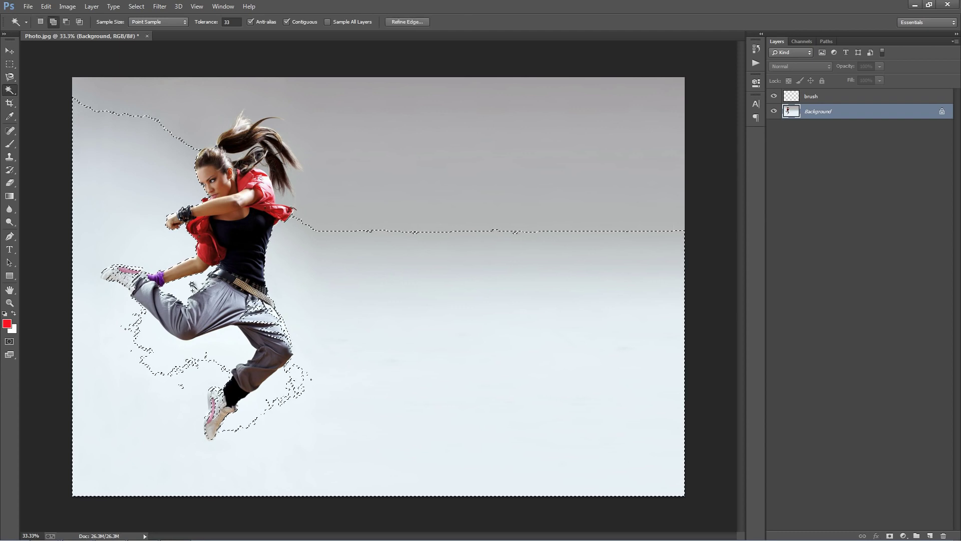
{"action": "left_click", "coordinate": [165, 354]}
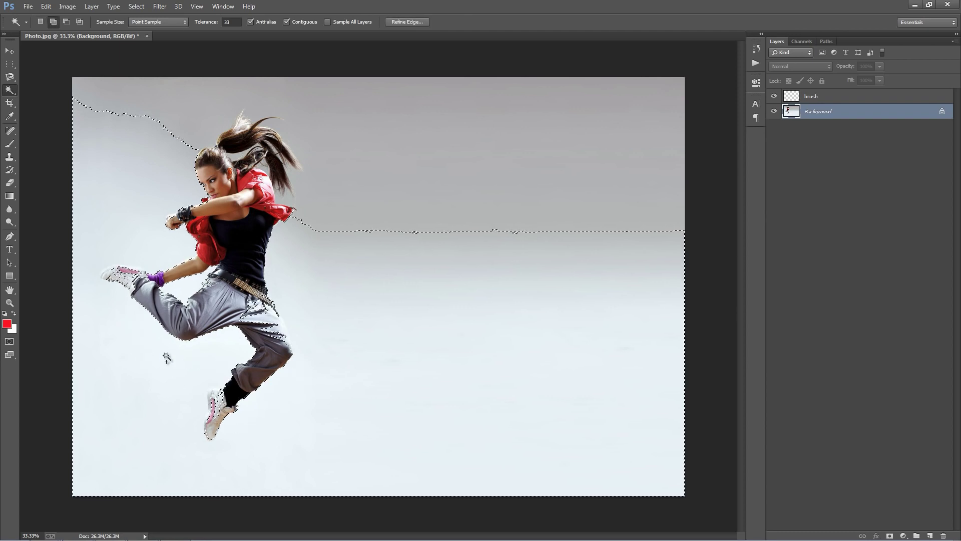
{"action": "left_click", "coordinate": [206, 129]}
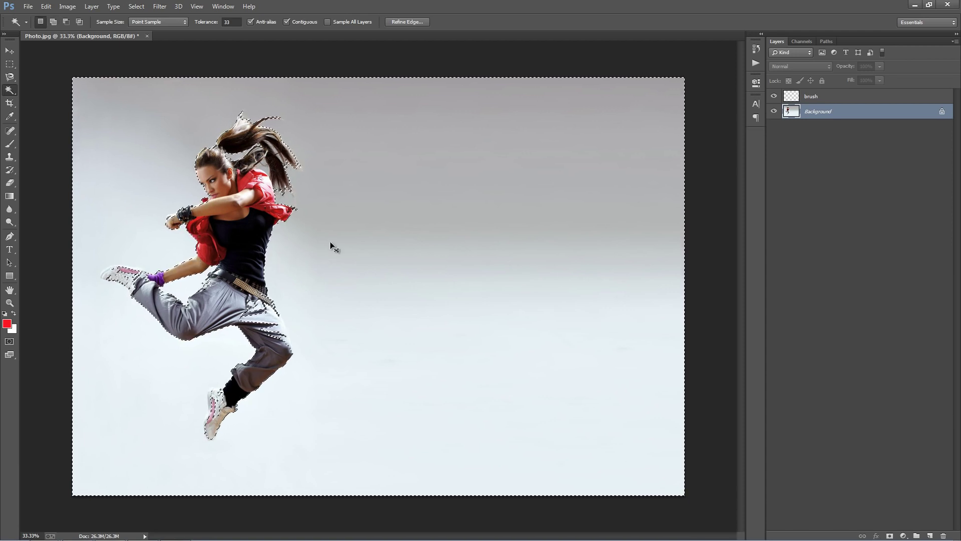
{"action": "key", "text": "ctrl+shift+i"}
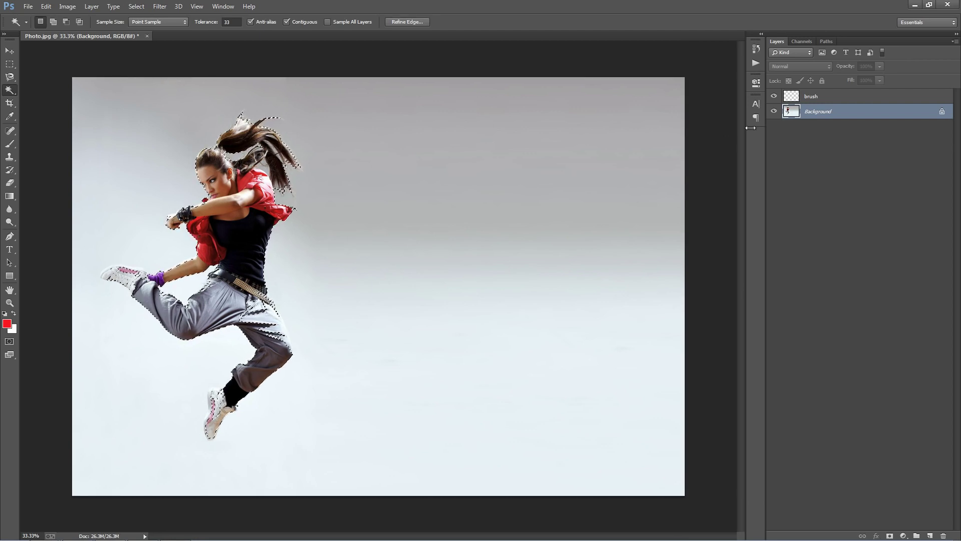
- Fill the dancer selection with the red foreground color on the brush layer and deselect
{"action": "left_click", "coordinate": [834, 97]}
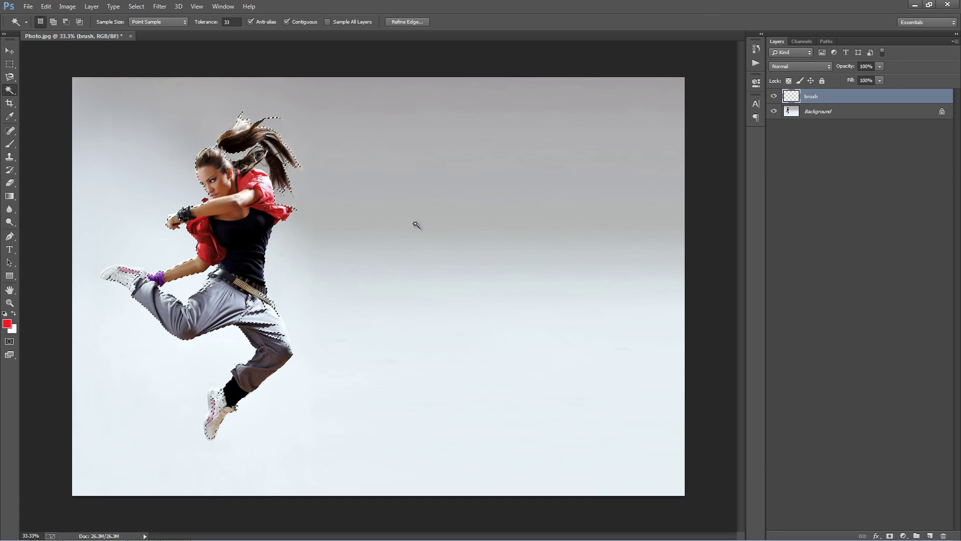
{"action": "key", "text": "alt"}
{"action": "key", "text": "alt+BackSpace"}
{"action": "key", "text": "ctrl+d"}
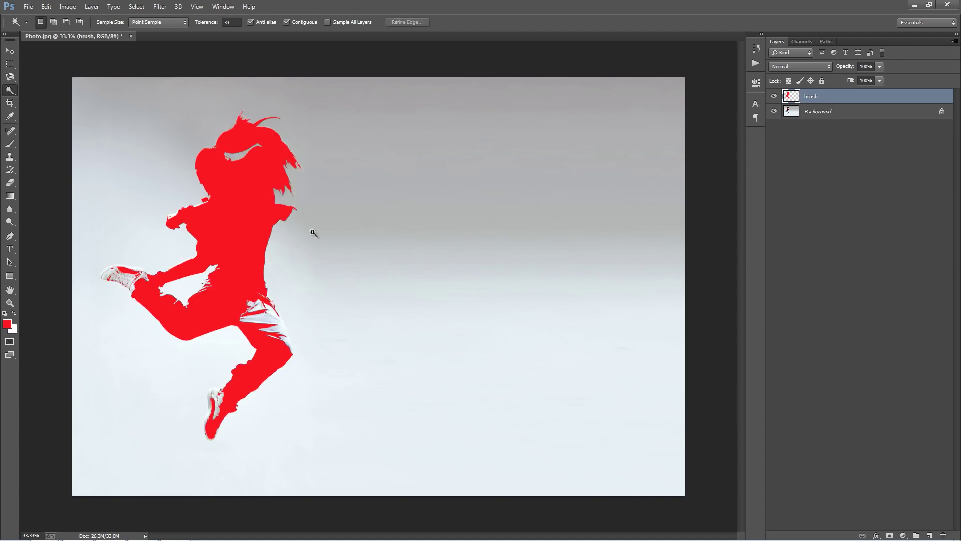
- Paint red over the unfilled gaps in the dancer's trousers and both shoes, reducing the brush size from 90 to 60
{"action": "key", "text": "b"}
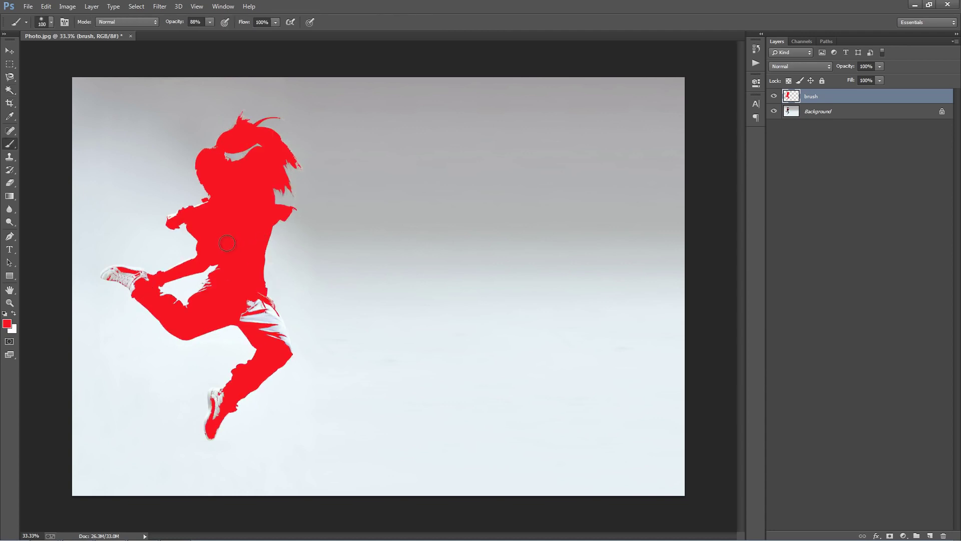
{"action": "key", "text": "bracketleft"}
{"action": "mouse_move", "coordinate": [257, 311]}
{"action": "left_mouse_down"}
{"action": "mouse_move", "coordinate": [252, 326]}
{"action": "mouse_move", "coordinate": [264, 312]}
{"action": "mouse_move", "coordinate": [257, 321]}
{"action": "mouse_move", "coordinate": [272, 321]}
{"action": "mouse_move", "coordinate": [277, 334]}
{"action": "left_mouse_up"}
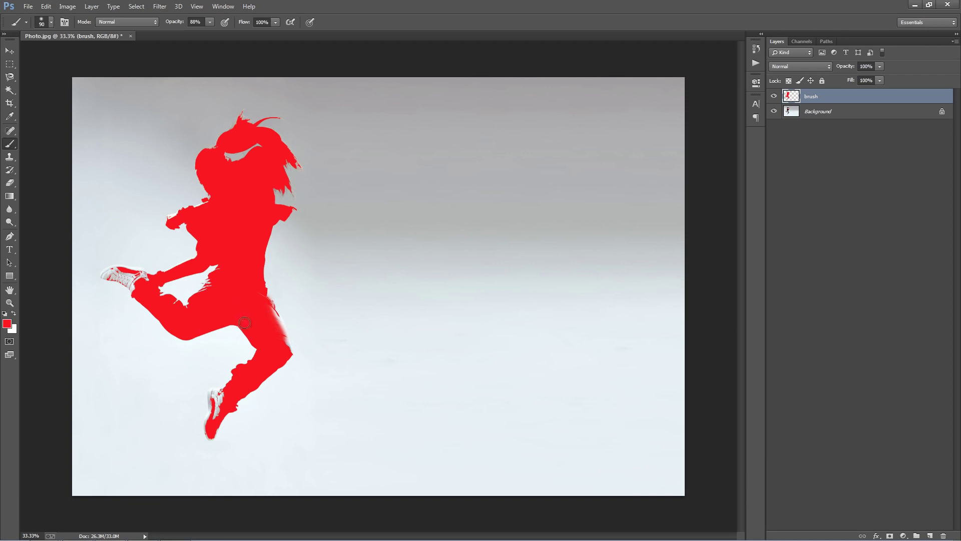
{"action": "left_click_drag", "start_coordinate": [205, 288], "coordinate": [223, 272]}
{"action": "key", "text": "bracketleft"}
{"action": "mouse_move", "coordinate": [219, 407]}
{"action": "left_mouse_down"}
{"action": "mouse_move", "coordinate": [215, 414]}
{"action": "mouse_move", "coordinate": [213, 397]}
{"action": "mouse_move", "coordinate": [225, 400]}
{"action": "left_mouse_up"}
{"action": "key", "text": "bracketleft"}
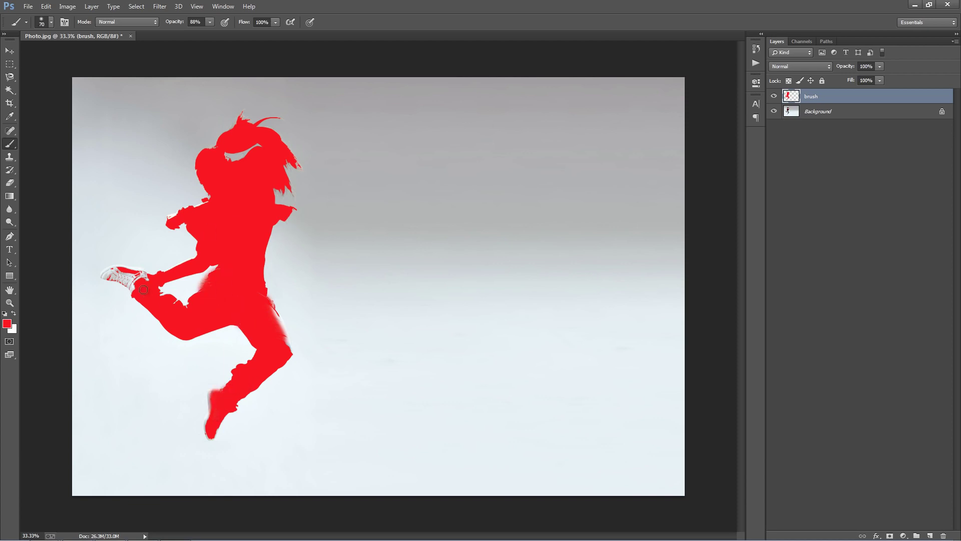
{"action": "mouse_move", "coordinate": [134, 280]}
{"action": "left_mouse_down"}
{"action": "mouse_move", "coordinate": [105, 274]}
{"action": "mouse_move", "coordinate": [143, 281]}
{"action": "mouse_move", "coordinate": [137, 275]}
{"action": "mouse_move", "coordinate": [170, 300]}
{"action": "mouse_move", "coordinate": [144, 273]}
{"action": "mouse_move", "coordinate": [108, 273]}
{"action": "left_mouse_up"}
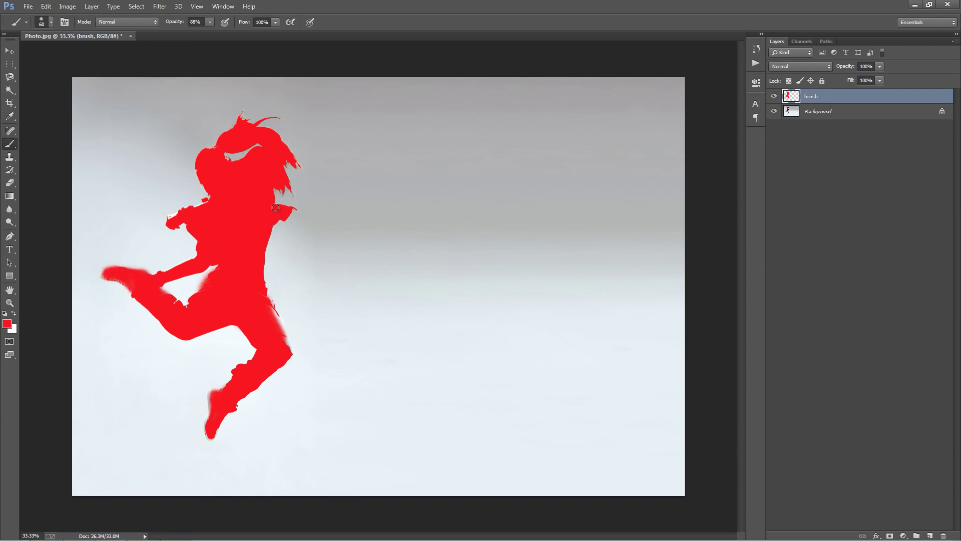
{"action": "key", "text": "v"}
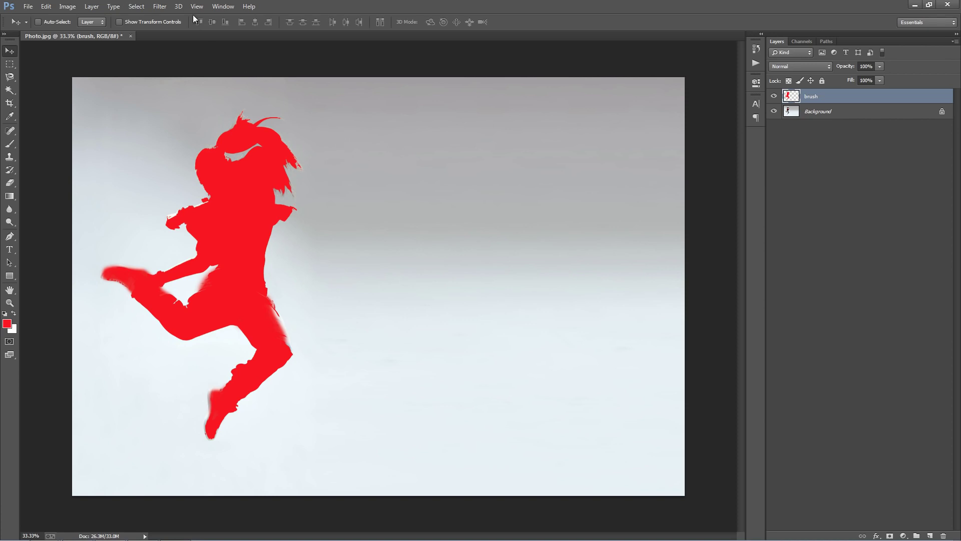
- Load the action file Vanquish.atn into the Actions panel
{"action": "left_click", "coordinate": [212, 5]}
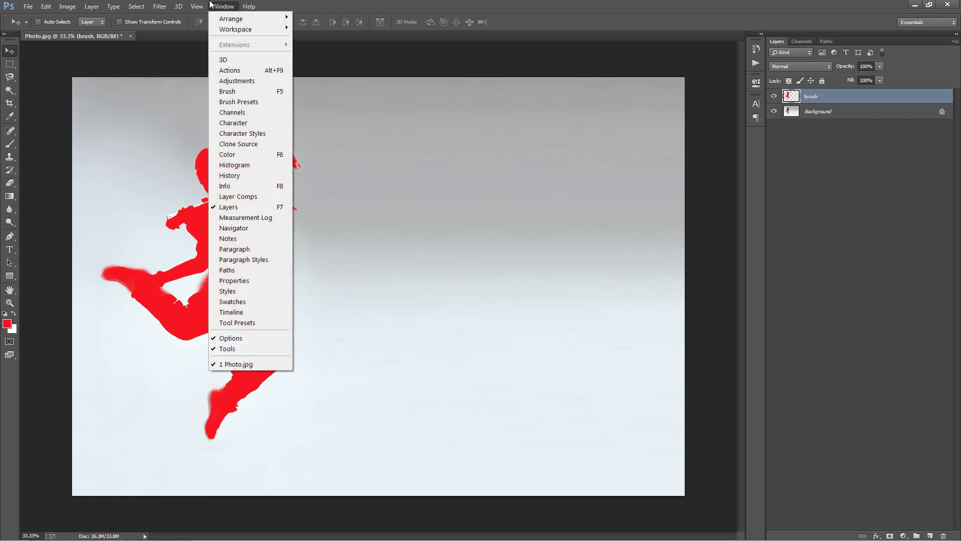
{"action": "left_click", "coordinate": [241, 70]}
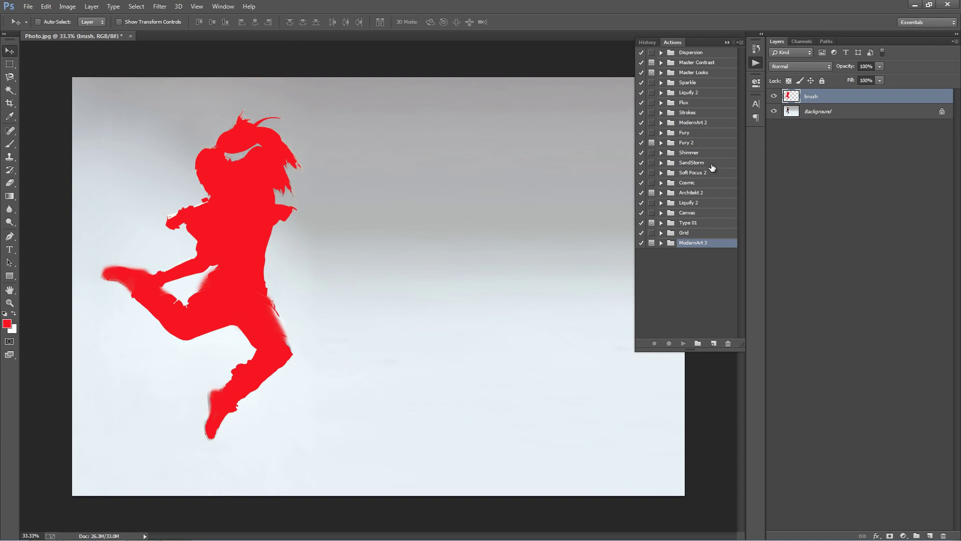
{"action": "left_click", "coordinate": [740, 43]}
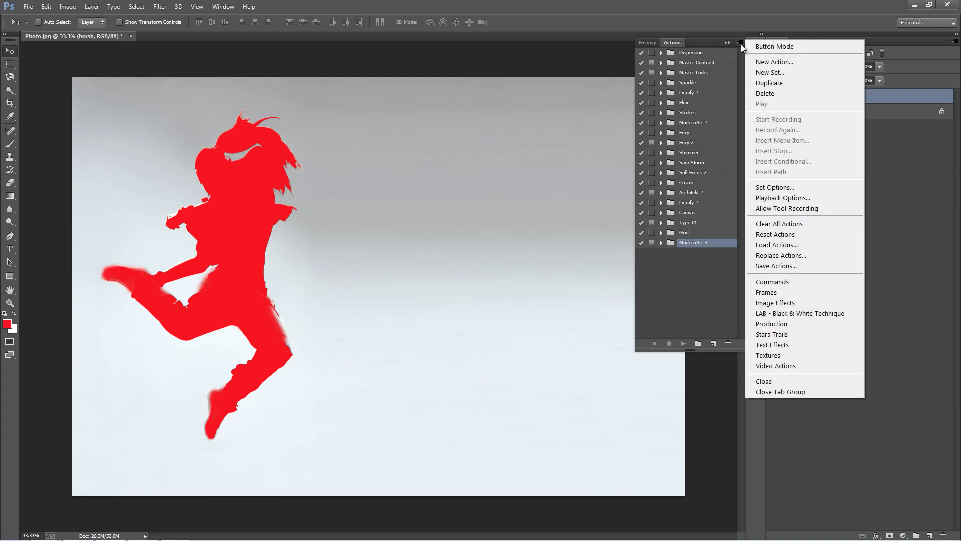
{"action": "left_click", "coordinate": [803, 244]}
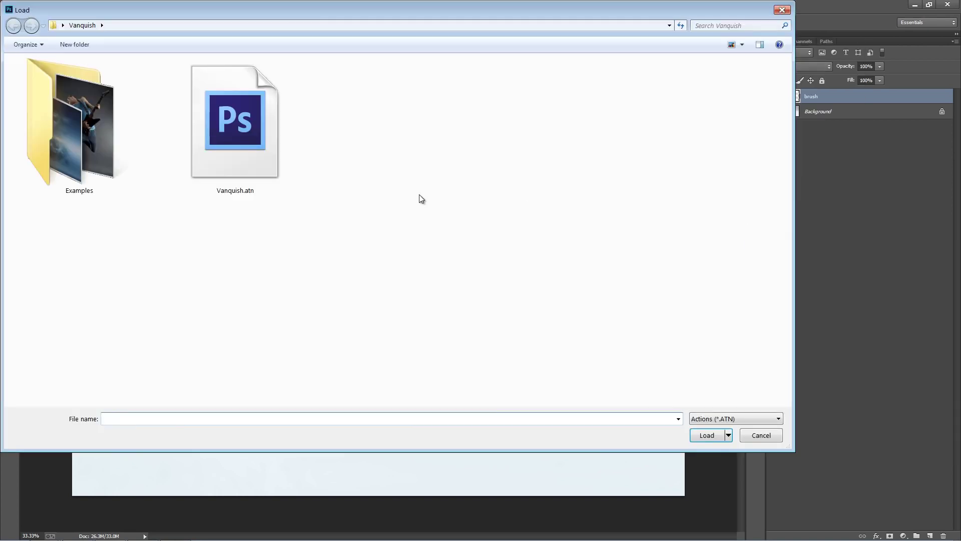
{"action": "double_click", "coordinate": [236, 143]}
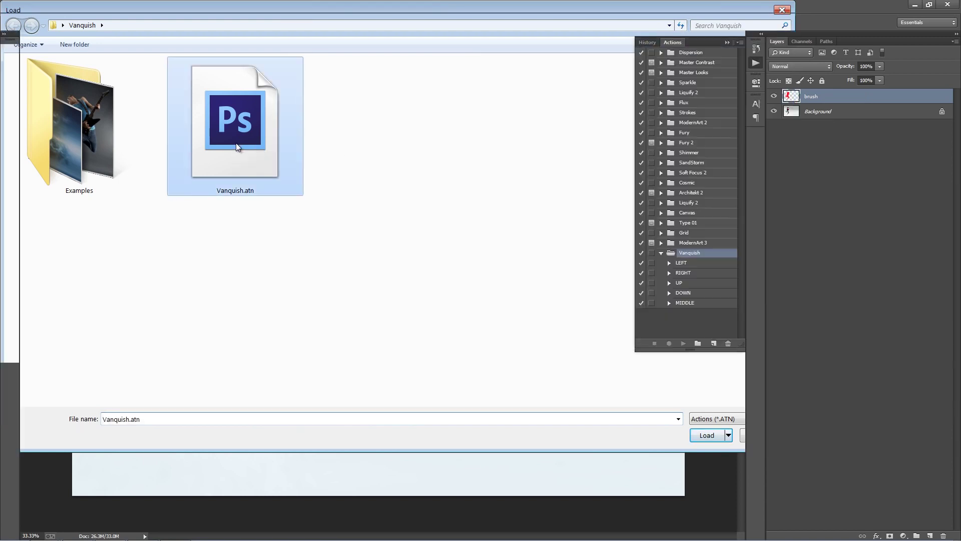
- Go through the direction actions in the Vanquish set and play the RIGHT action on the photo
{"action": "left_click", "coordinate": [689, 263]}
{"action": "left_click", "coordinate": [693, 273]}
{"action": "left_click", "coordinate": [694, 282]}
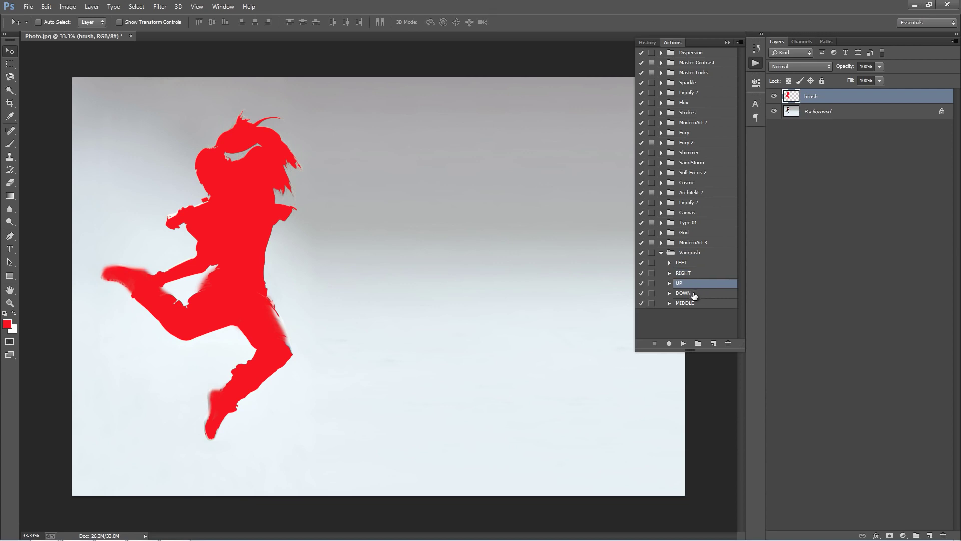
{"action": "left_click", "coordinate": [695, 293]}
{"action": "left_click", "coordinate": [696, 302]}
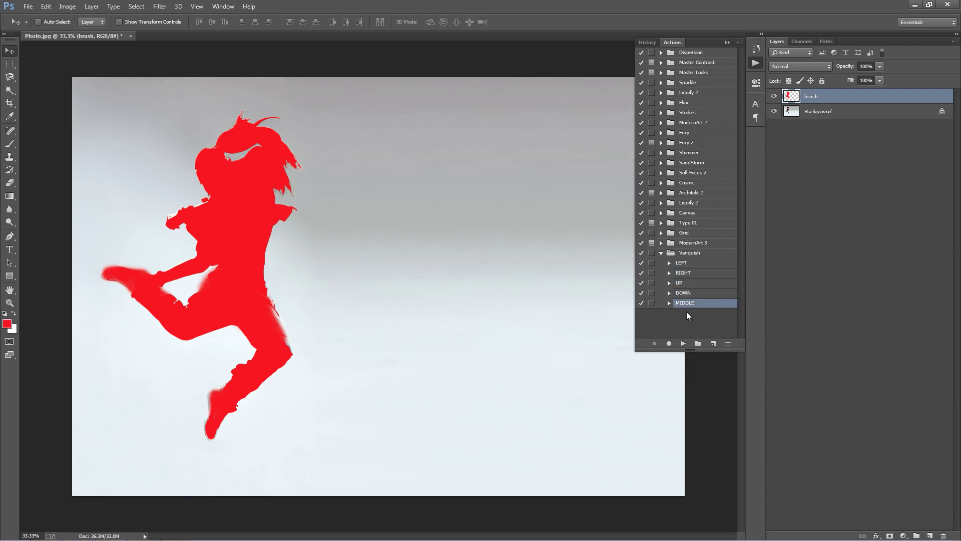
{"action": "left_click", "coordinate": [691, 273]}
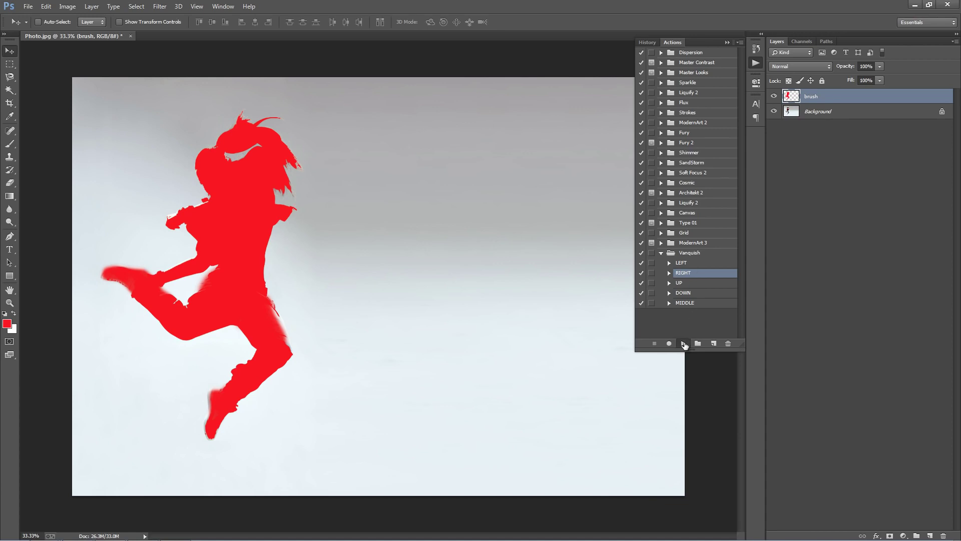
{"action": "left_click", "coordinate": [683, 343]}
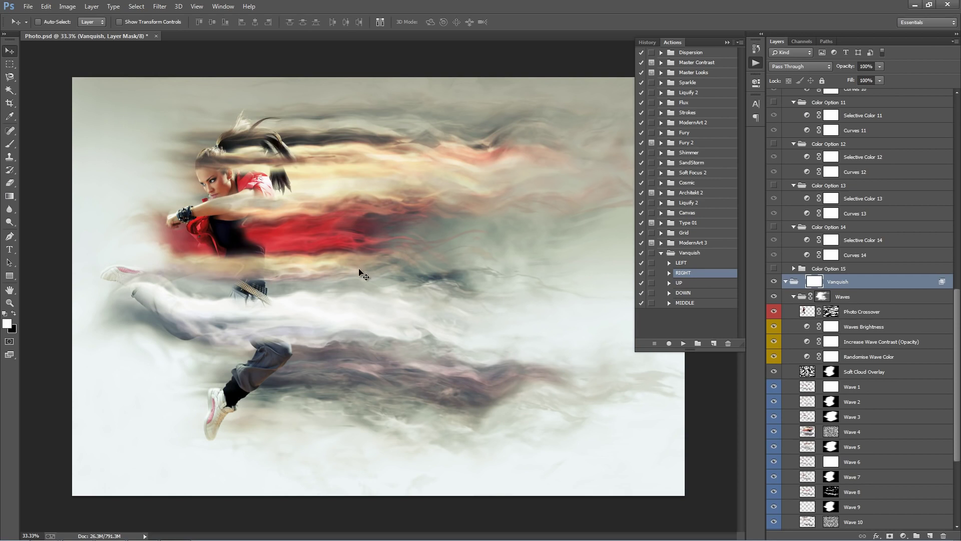
- Collapse the Vanquish action set and the Actions panel, and bring the Vanquish layer group into view
{"action": "left_click", "coordinate": [661, 253]}
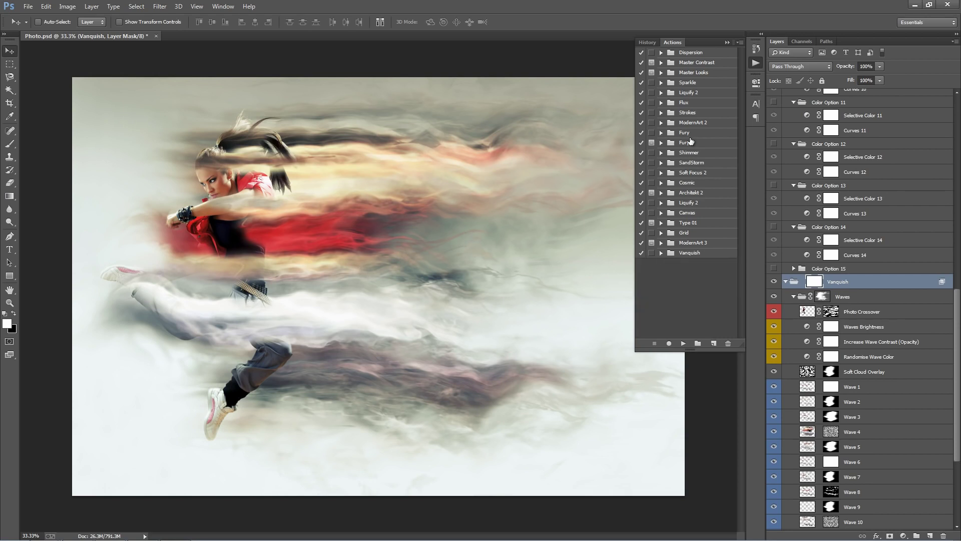
{"action": "left_click", "coordinate": [726, 43]}
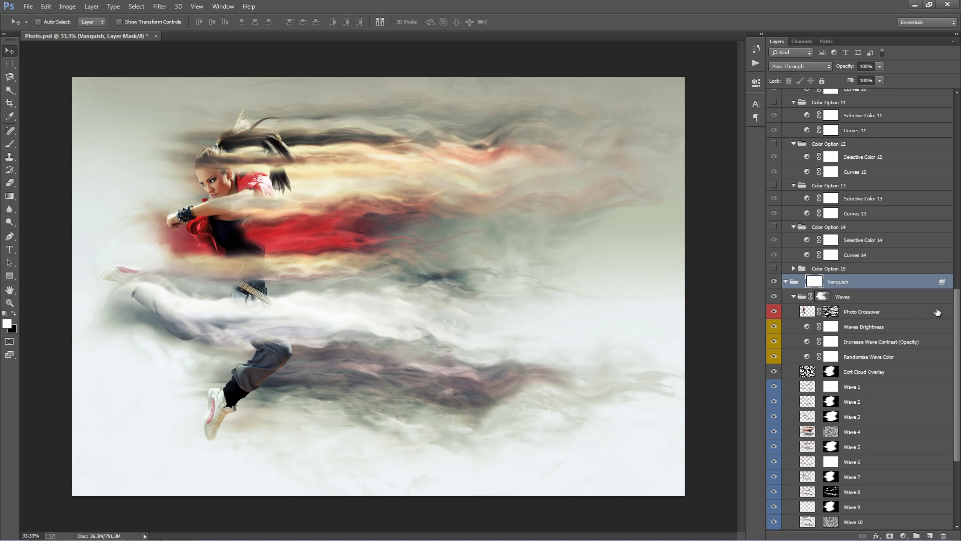
{"action": "mouse_move", "coordinate": [957, 318]}
{"action": "left_mouse_down"}
{"action": "mouse_move", "coordinate": [957, 238]}
{"action": "mouse_move", "coordinate": [954, 372]}
{"action": "mouse_move", "coordinate": [936, 122]}
{"action": "mouse_move", "coordinate": [947, 188]}
{"action": "mouse_move", "coordinate": [945, 309]}
{"action": "left_mouse_up"}
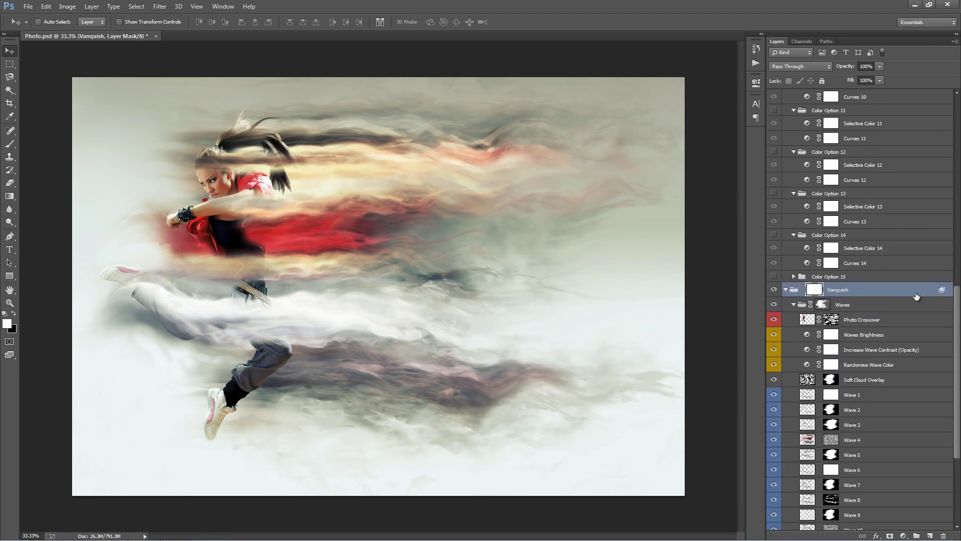
{"action": "scroll", "coordinate": [835, 301], "scroll_direction": "down", "scroll_amount": 3}
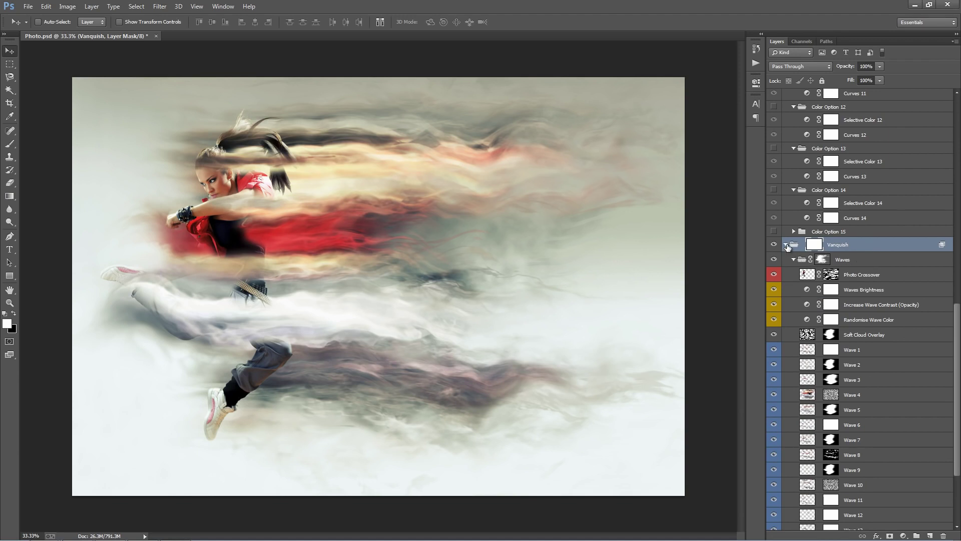
- Collapse the Vanquish group and all other nested layer groups, checking the Color group's contents briefly
{"action": "left_click", "coordinate": [785, 244], "text": "alt"}
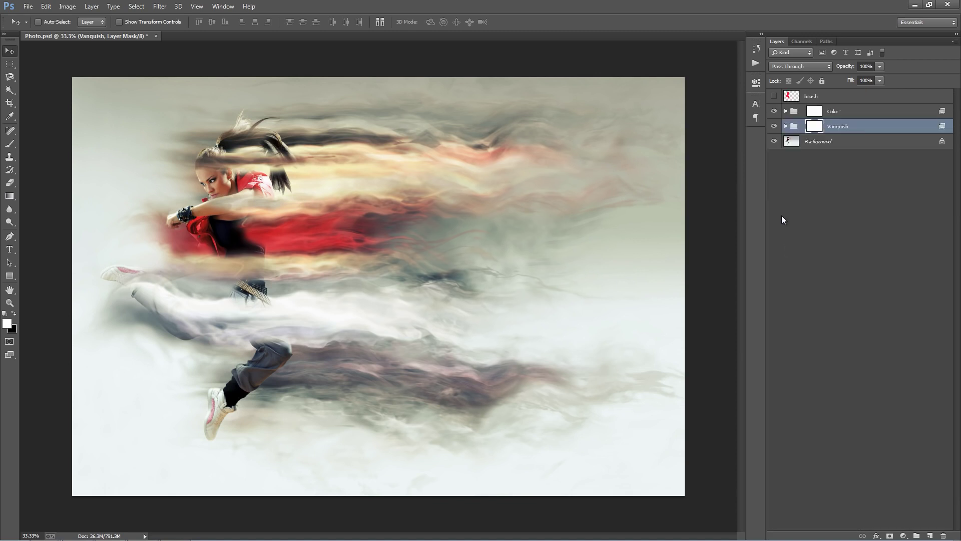
{"action": "left_click", "coordinate": [785, 112]}
{"action": "left_click", "coordinate": [785, 113]}
- Select the brush layer and toggle its visibility to compare the red silhouette with the effect, leaving it shown
{"action": "left_click", "coordinate": [813, 95]}
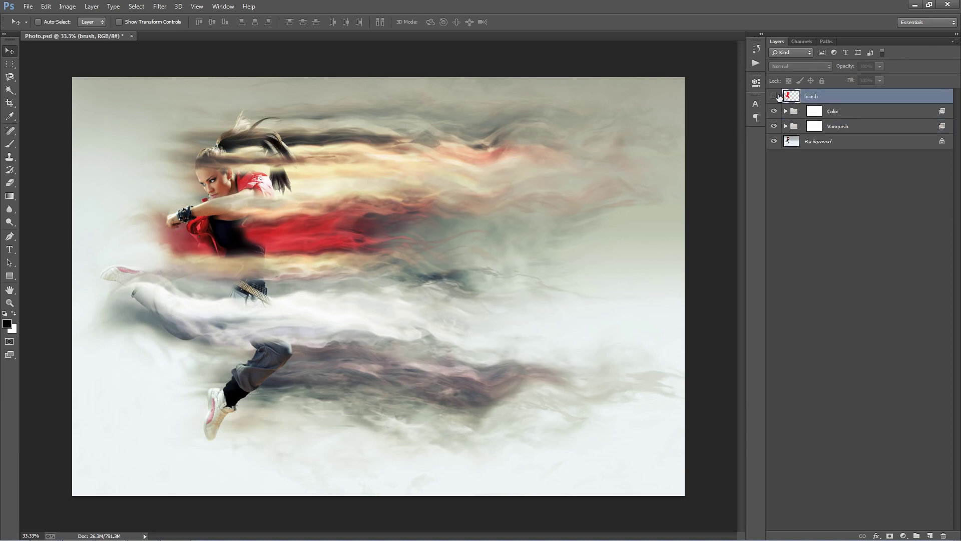
{"action": "left_click", "coordinate": [774, 96]}
{"action": "left_click", "coordinate": [775, 96]}
{"action": "left_click", "coordinate": [773, 97]}
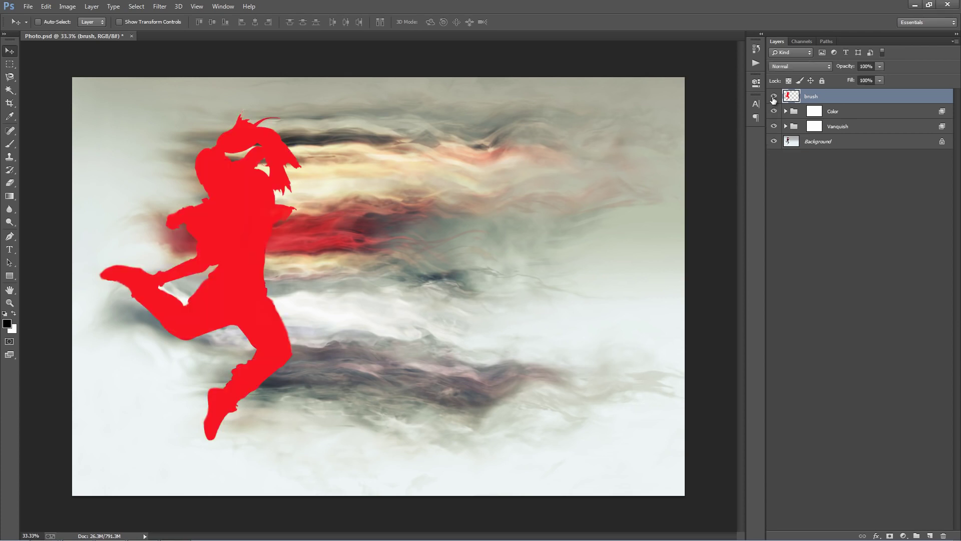
- Try deleting the Color and Vanquish groups together, restoring both groups and hiding the brush layer
{"action": "left_click", "coordinate": [876, 114]}
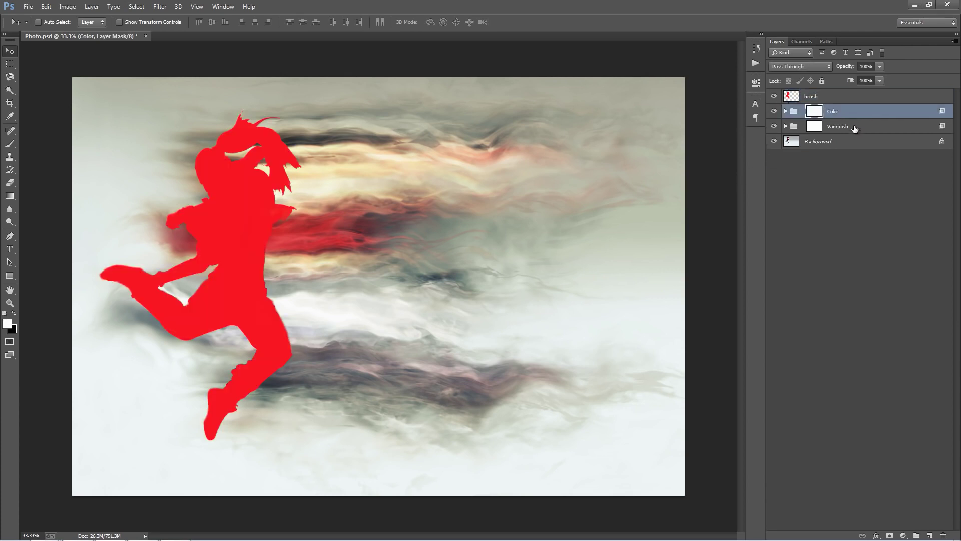
{"action": "left_click", "coordinate": [855, 129], "text": "shift"}
{"action": "key", "text": "Delete"}
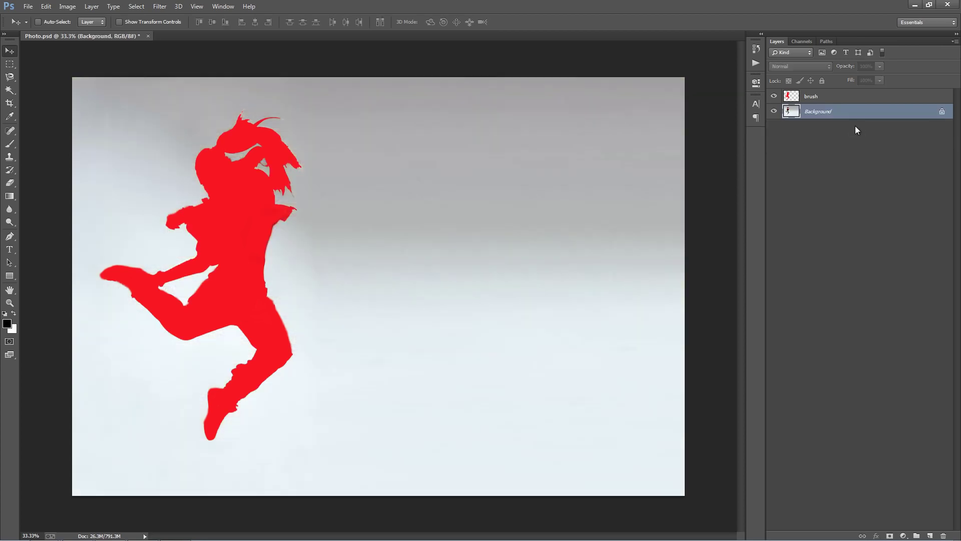
{"action": "key", "text": "ctrl+z"}
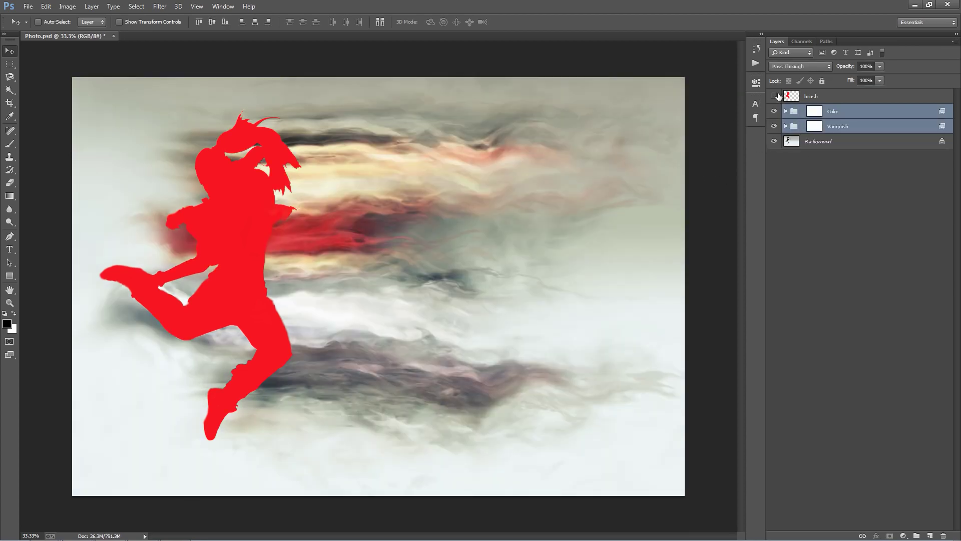
{"action": "left_click", "coordinate": [775, 96]}
- Select the Color group and look through the color options it contains
{"action": "left_click", "coordinate": [837, 115]}
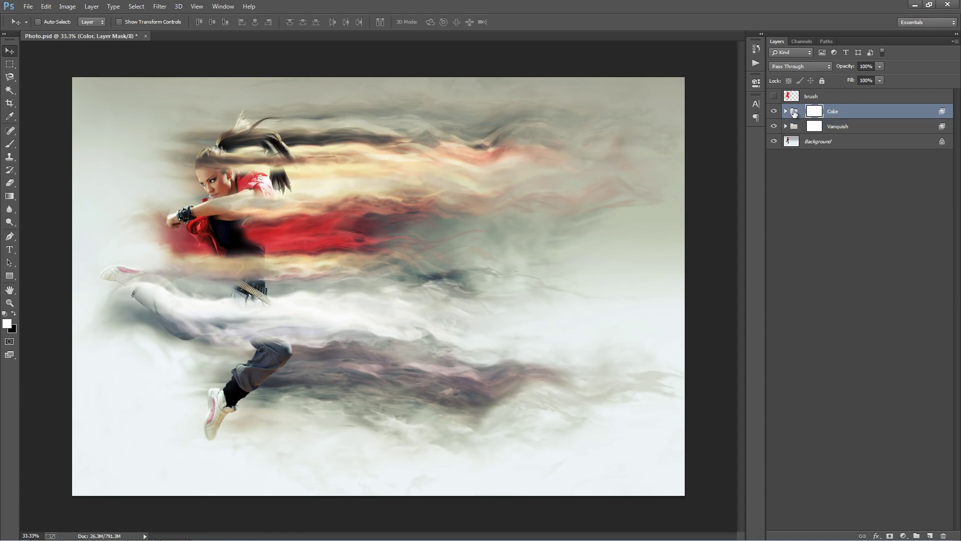
{"action": "left_click", "coordinate": [785, 112]}
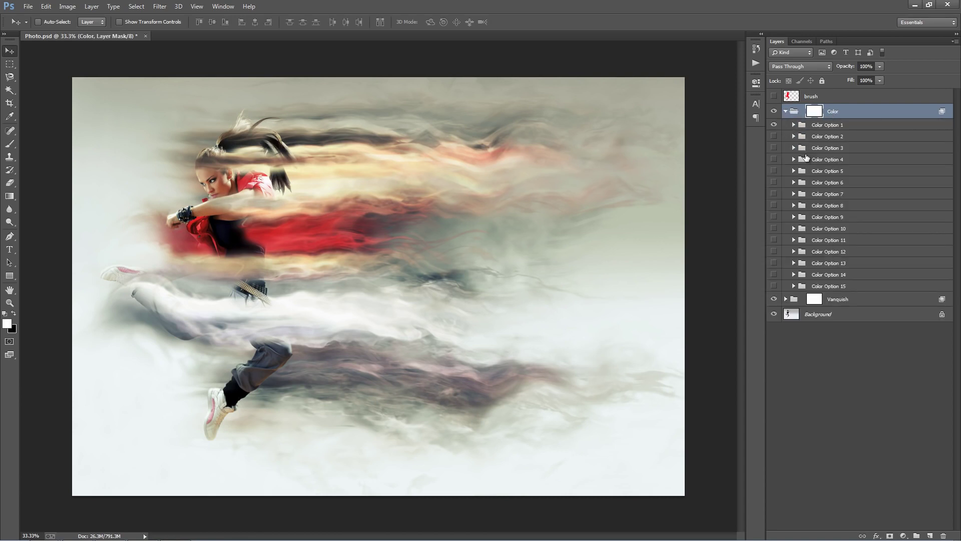
{"action": "left_click", "coordinate": [785, 111]}
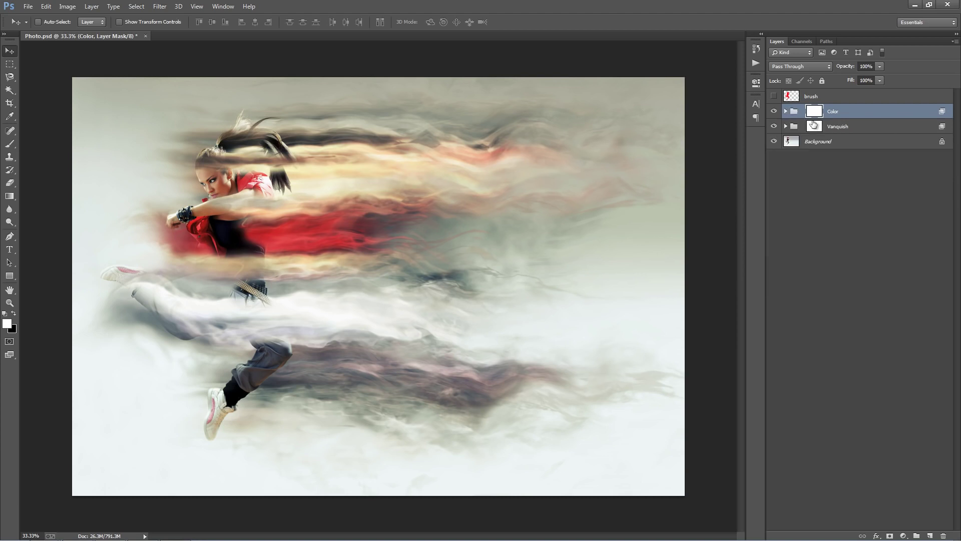
- Expand the Vanquish group and its Waves subgroup to list the individual wave layers
{"action": "left_click", "coordinate": [859, 128]}
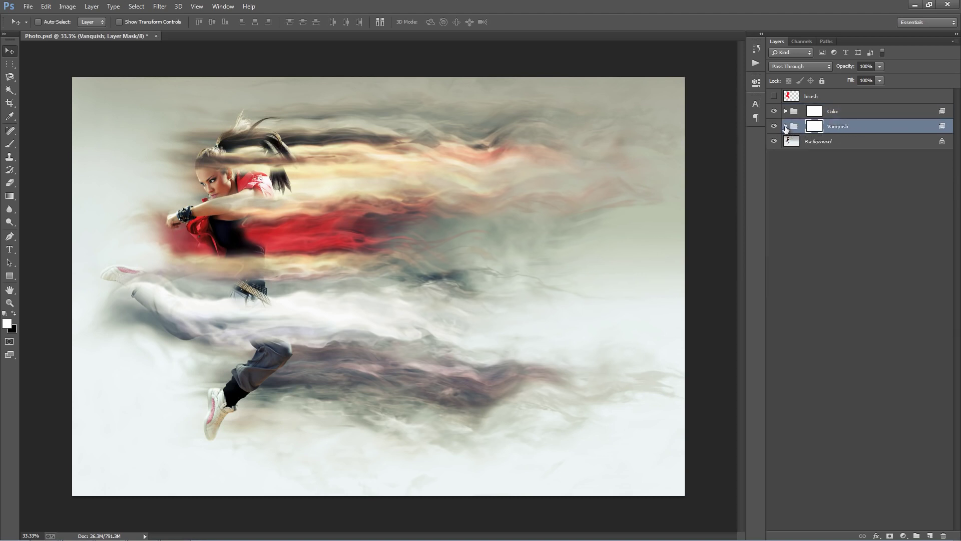
{"action": "left_click", "coordinate": [785, 126]}
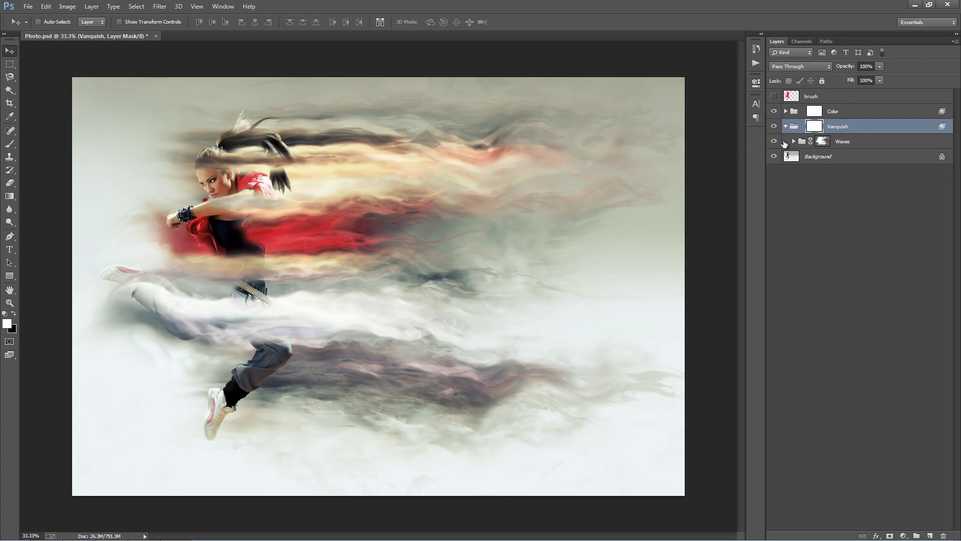
{"action": "left_click", "coordinate": [794, 142]}
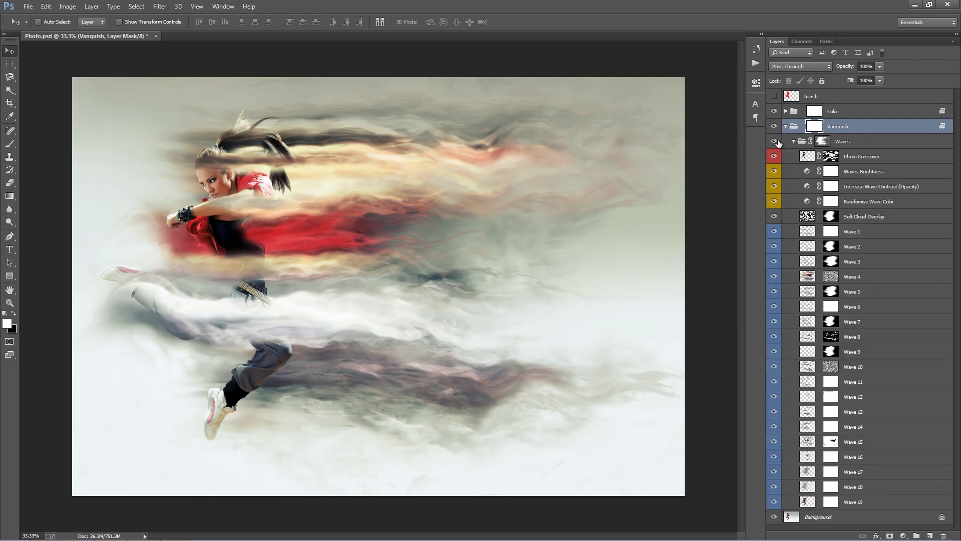
- Toggle the Waves group's visibility to compare the photo with and without the smoke effect
{"action": "left_click", "coordinate": [774, 141]}
{"action": "left_click", "coordinate": [775, 142]}
{"action": "left_click", "coordinate": [774, 141]}
{"action": "left_click", "coordinate": [774, 142]}
- Select the Photo Crossover layer and toggle its visibility to compare the dancer with the plain waves
{"action": "left_click", "coordinate": [875, 160]}
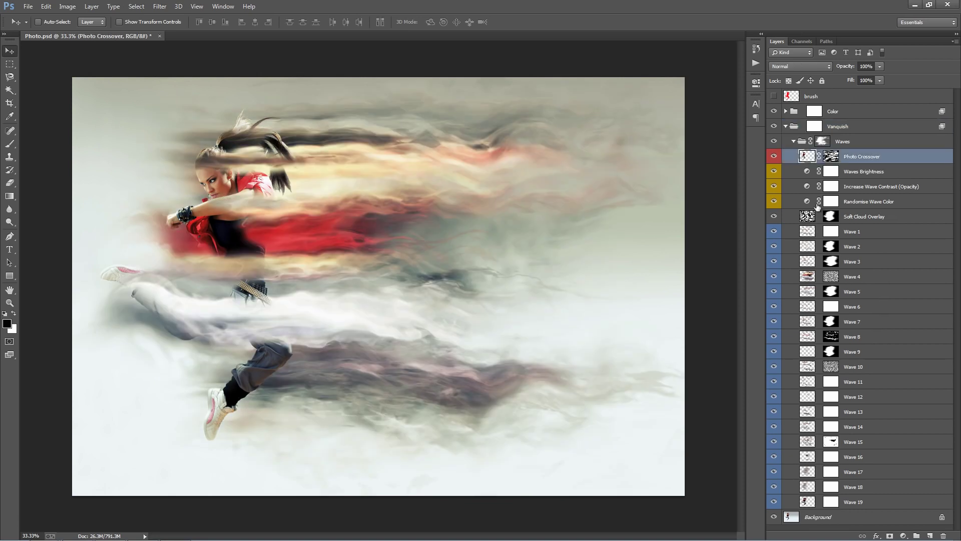
{"action": "left_click", "coordinate": [773, 157]}
{"action": "left_click", "coordinate": [774, 156]}
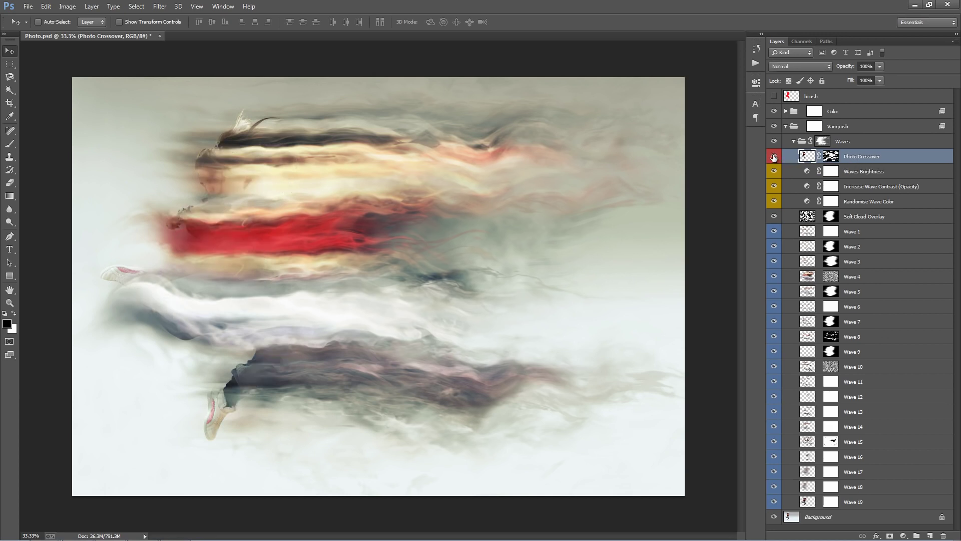
{"action": "left_click", "coordinate": [774, 156]}
{"action": "left_click", "coordinate": [774, 157]}
{"action": "left_click", "coordinate": [774, 156]}
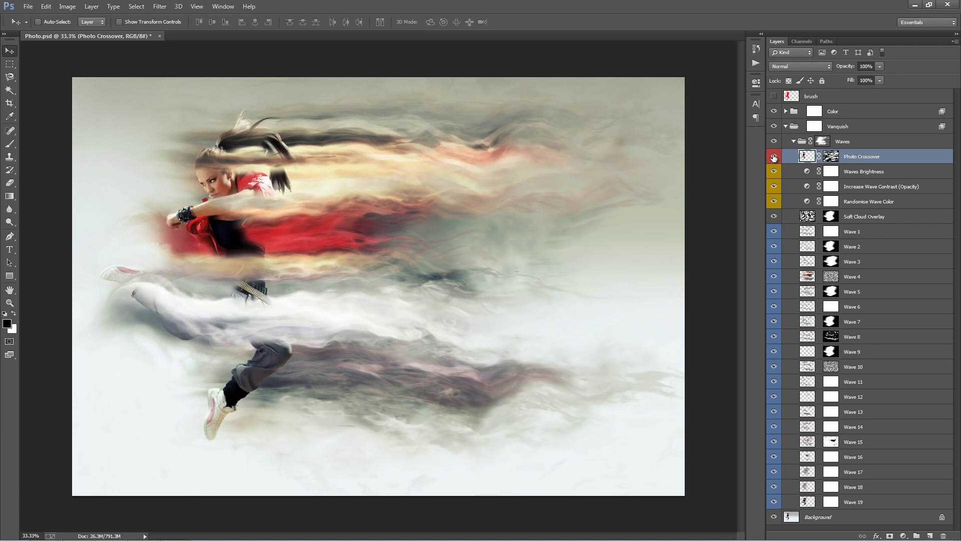
- With Photo Crossover hidden, check the waves against the red brush silhouette, then restore both layers' visibility
{"action": "left_click", "coordinate": [774, 156]}
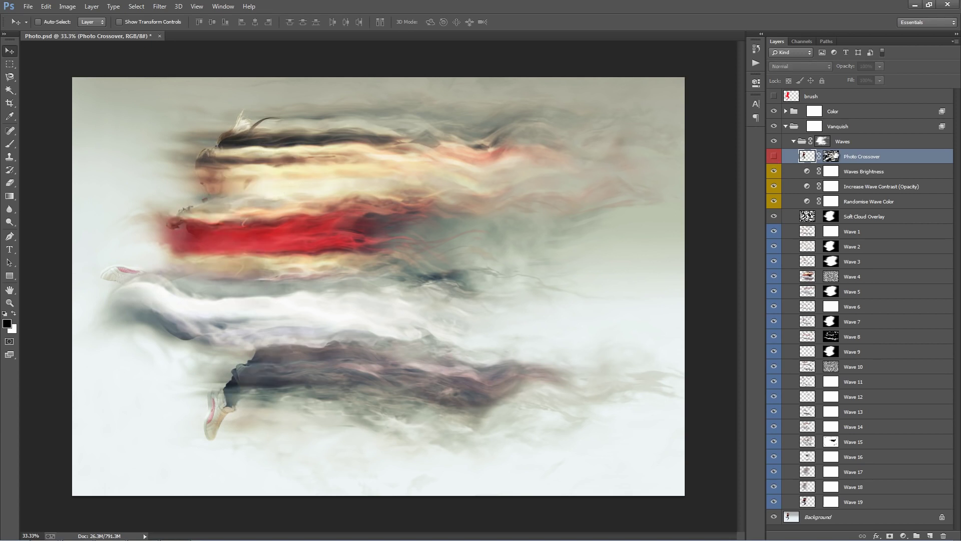
{"action": "left_click", "coordinate": [774, 96]}
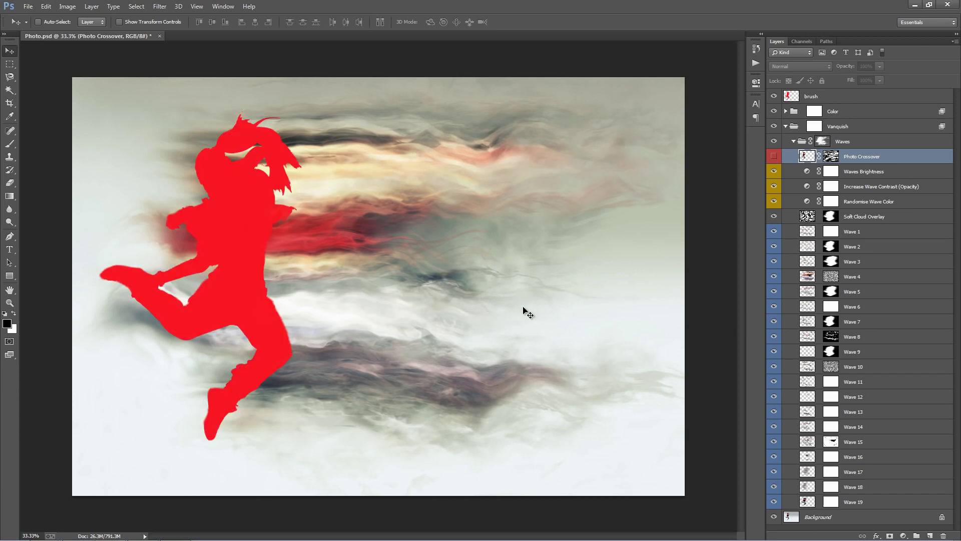
{"action": "left_click", "coordinate": [773, 156]}
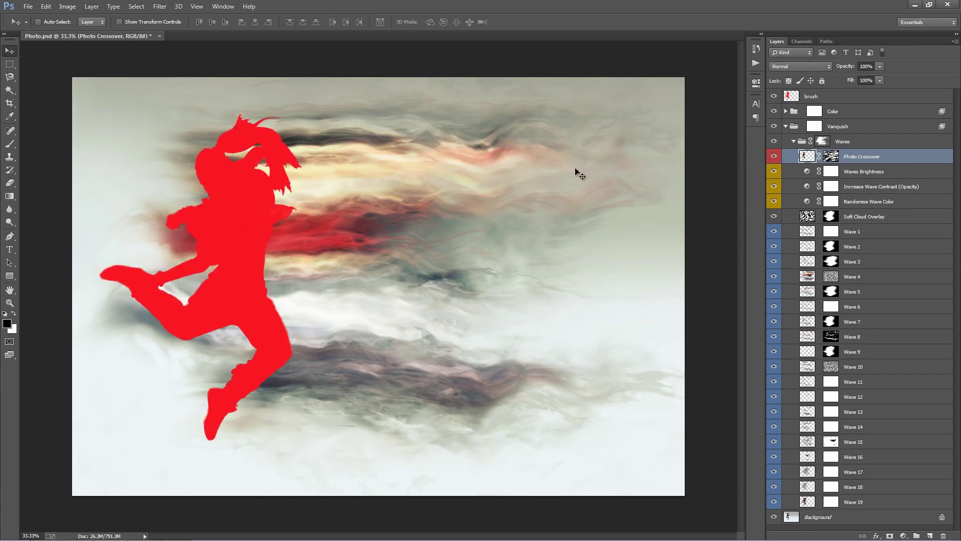
{"action": "left_click", "coordinate": [775, 96]}
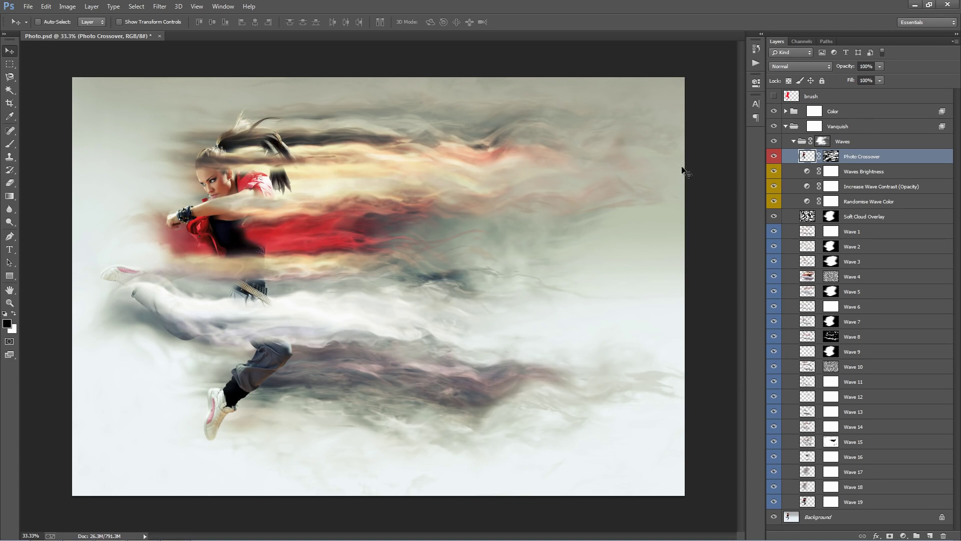
- Disable the Photo Crossover layer mask and try moving the full dancer cut-out aside, undoing the move
{"action": "left_click", "coordinate": [832, 159], "text": "shift"}
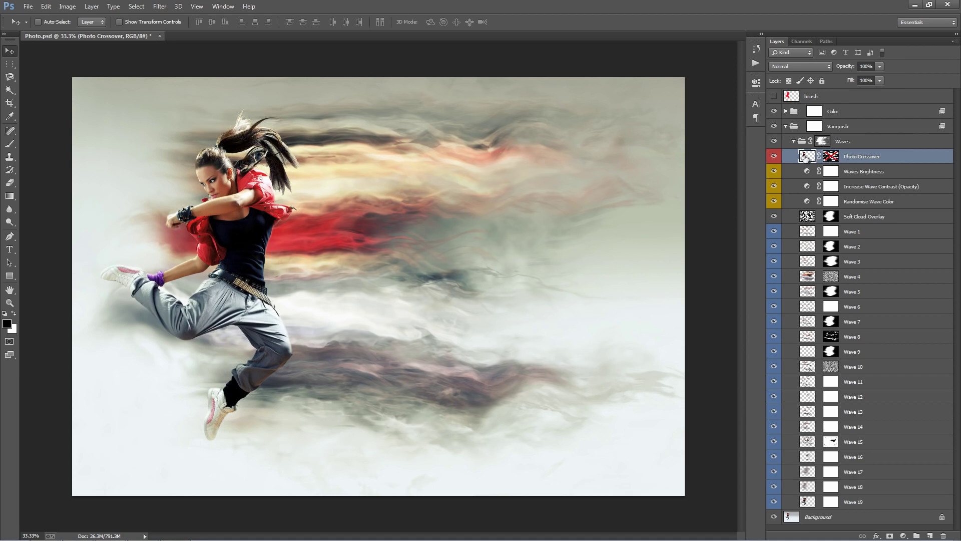
{"action": "left_click_drag", "start_coordinate": [267, 202], "coordinate": [411, 184]}
{"action": "key", "text": "ctrl+z"}
- Compare the unmasked dancer with the red brush silhouette and with the Photo Crossover layer hidden
{"action": "left_click", "coordinate": [775, 96]}
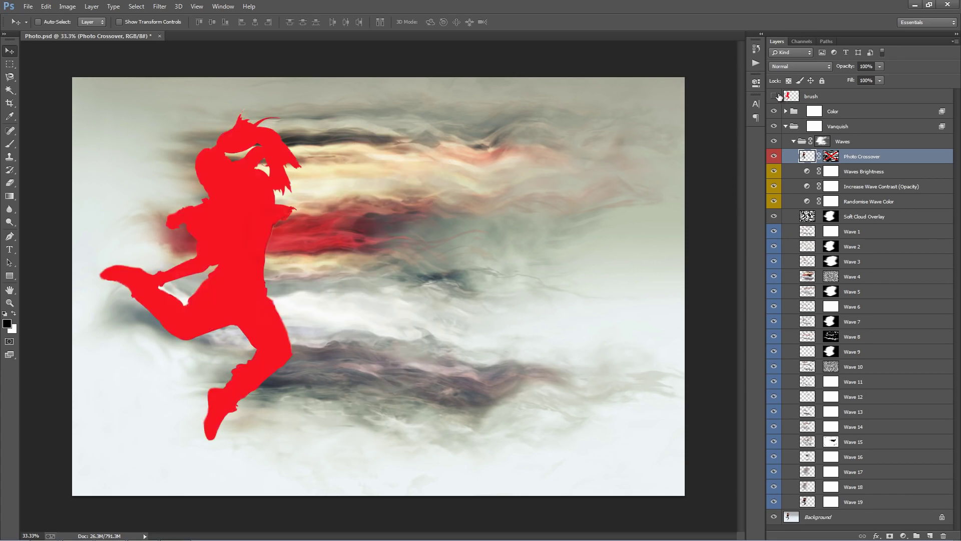
{"action": "left_click", "coordinate": [775, 96]}
{"action": "left_click", "coordinate": [774, 156]}
{"action": "left_click", "coordinate": [774, 156]}
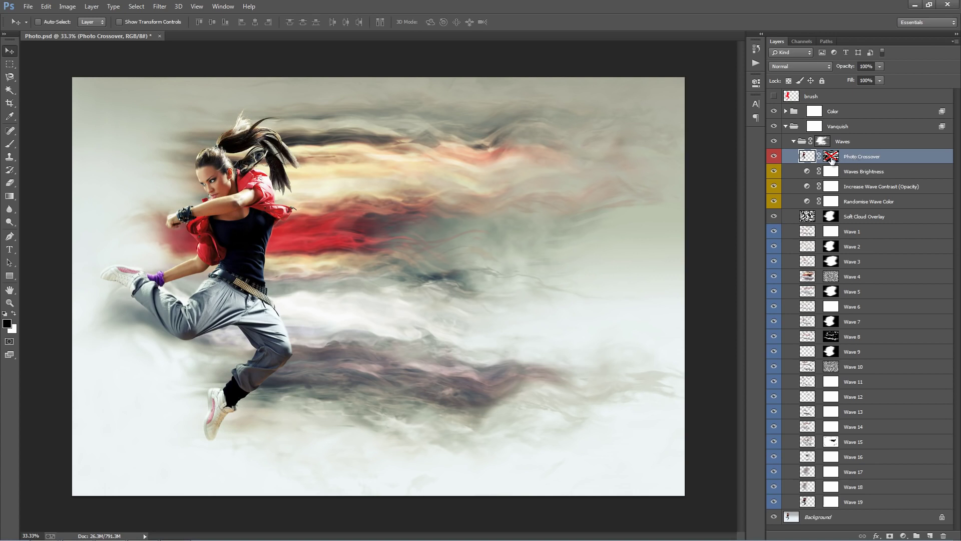
- Re-enable the Photo Crossover layer mask and compare the image with the masked layer hidden and shown
{"action": "left_click", "coordinate": [832, 159]}
{"action": "left_click", "coordinate": [832, 159], "text": "shift"}
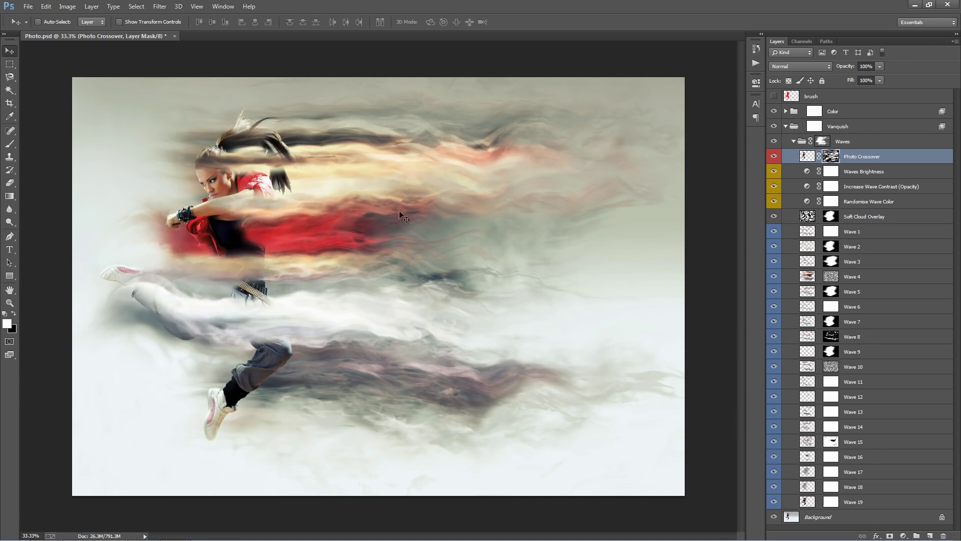
{"action": "left_click", "coordinate": [775, 157]}
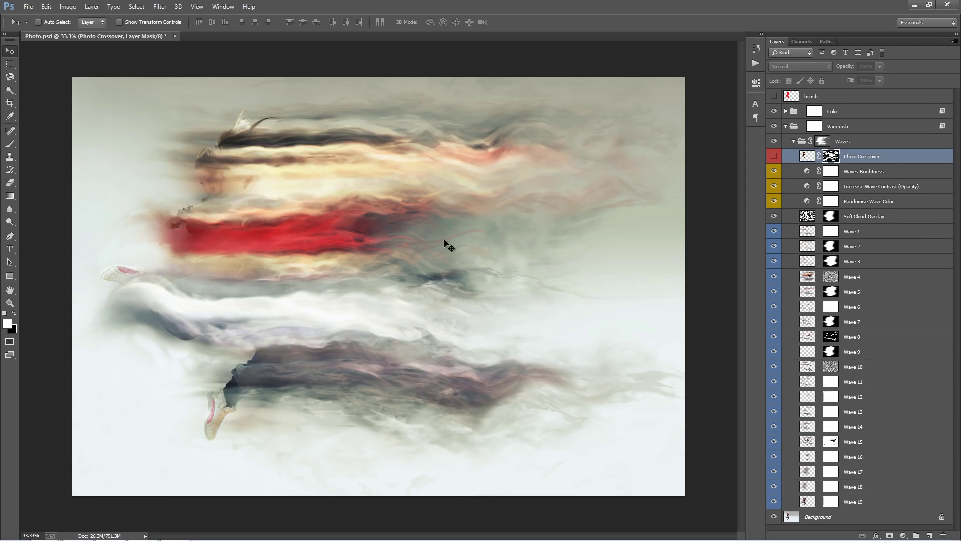
{"action": "left_click", "coordinate": [774, 156]}
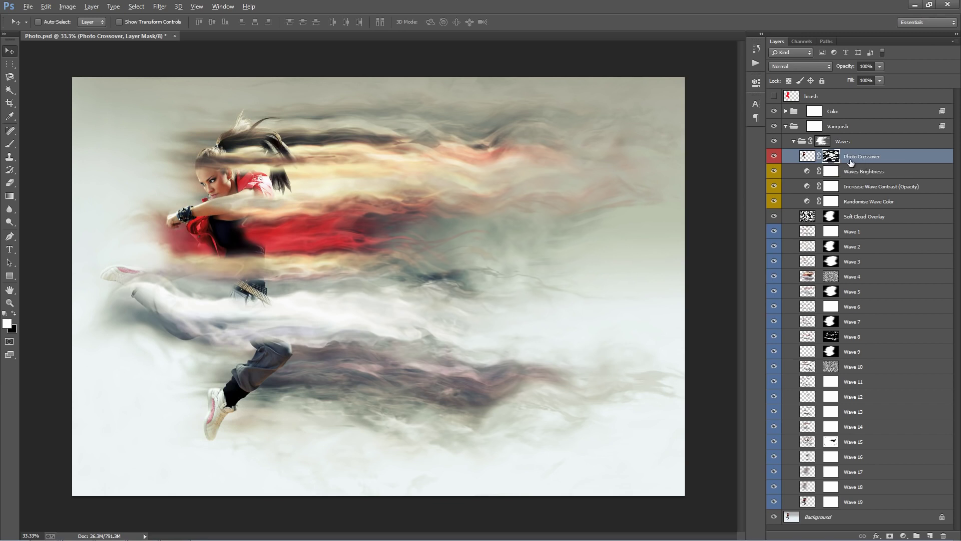
- Examine the Photo Crossover layer mask on its own, returning to the full image with the mask selected
{"action": "left_click", "coordinate": [835, 158], "text": "alt"}
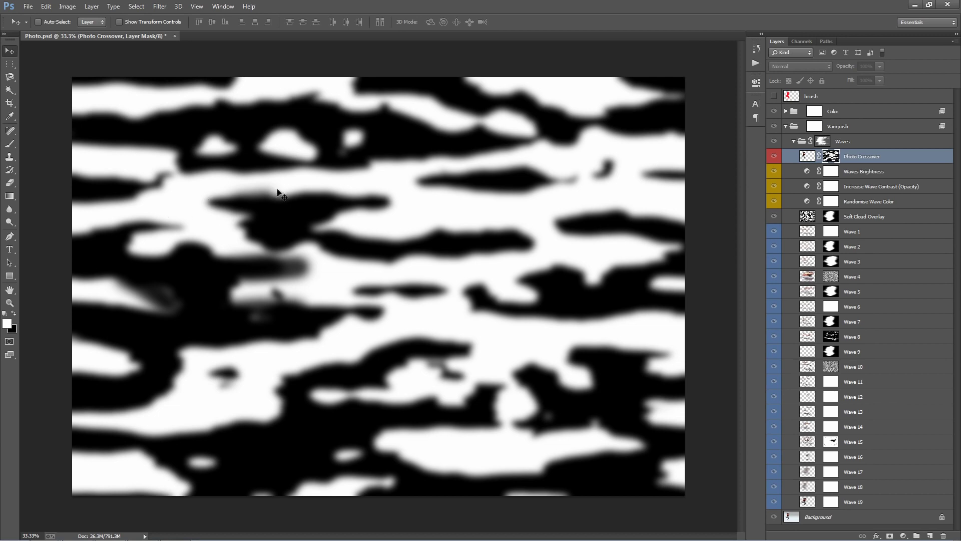
{"action": "left_click", "coordinate": [812, 157]}
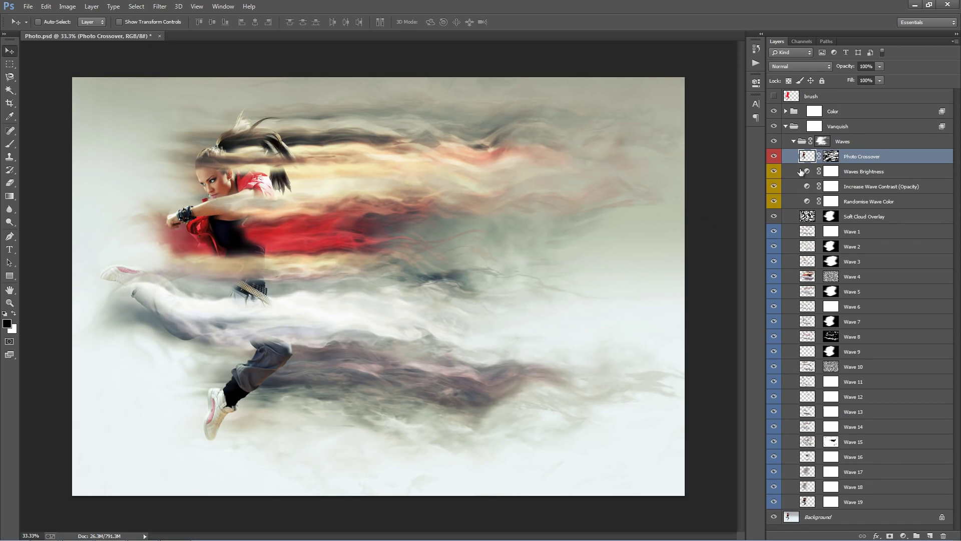
{"action": "left_click", "coordinate": [829, 159], "text": "alt"}
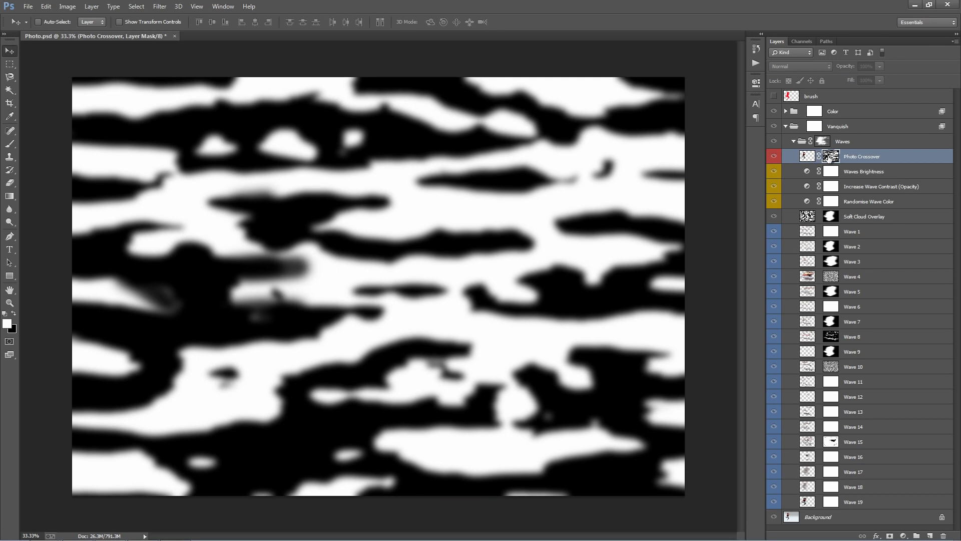
{"action": "left_click", "coordinate": [828, 158], "text": "alt"}
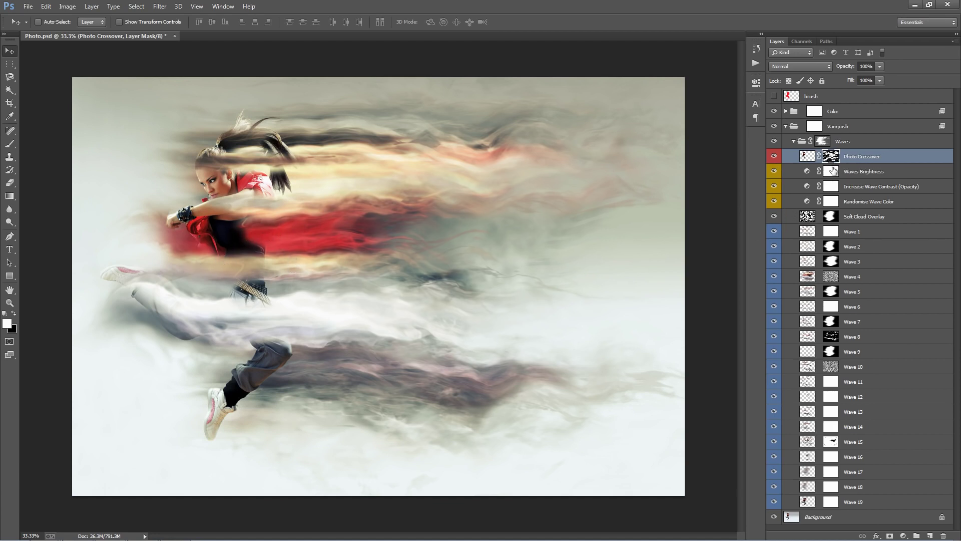
- Set up the Brush tool at size 125 with black as foreground color, and review the Photo Crossover mask
{"action": "key", "text": "b"}
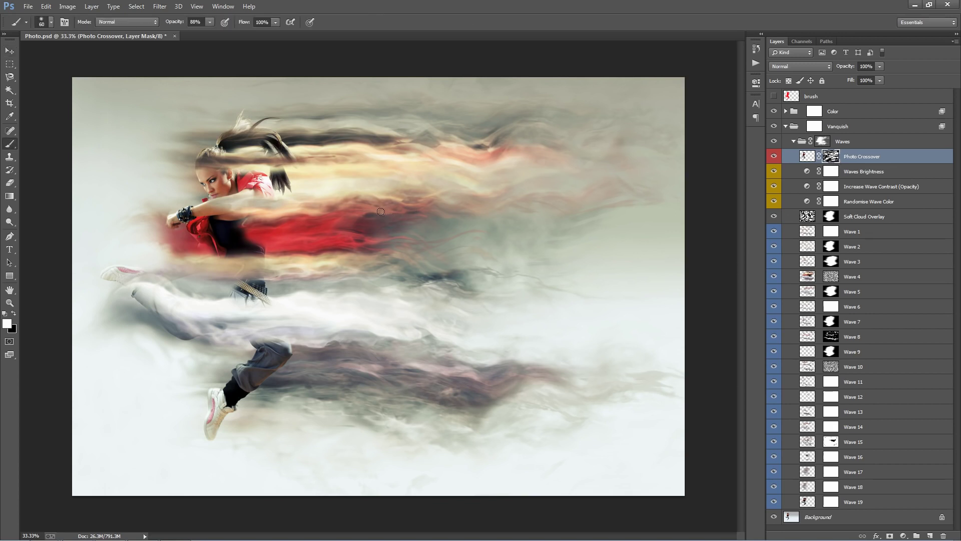
{"action": "key", "text": "bracketright"}
{"action": "key", "text": "bracketright"}
{"action": "key", "text": "bracketright"}
{"action": "key", "text": "bracketright"}
{"action": "key", "text": "x"}
{"action": "left_click", "coordinate": [831, 156], "text": "alt"}
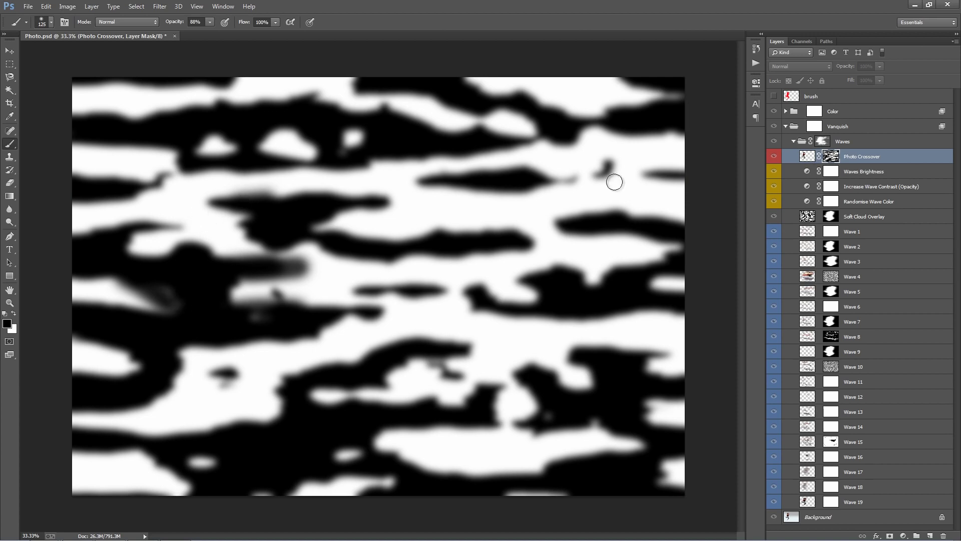
{"action": "left_click", "coordinate": [807, 156]}
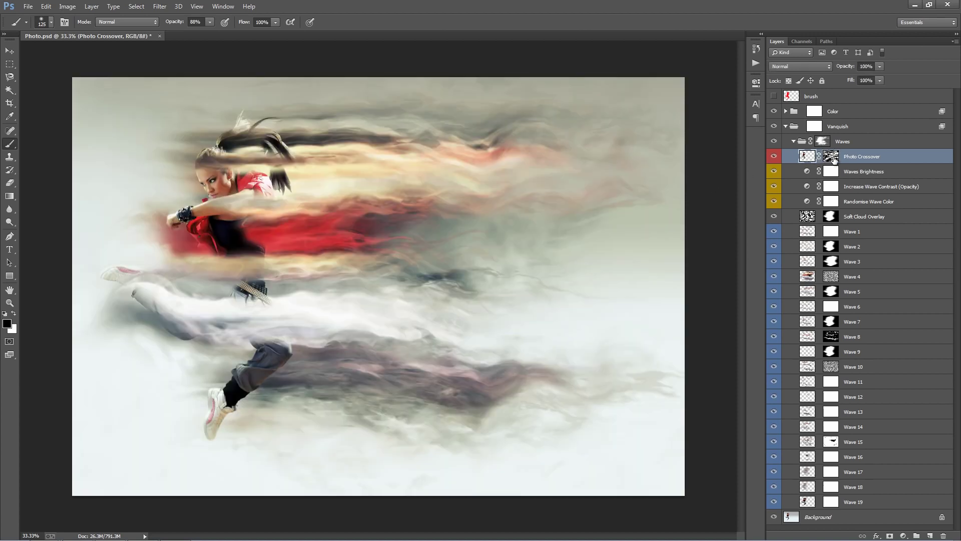
- Paint the Photo Crossover mask black over the dancer's chest and white over her waist and belt
{"action": "left_click", "coordinate": [832, 156]}
{"action": "mouse_move", "coordinate": [274, 234]}
{"action": "left_mouse_down"}
{"action": "mouse_move", "coordinate": [200, 241]}
{"action": "mouse_move", "coordinate": [281, 230]}
{"action": "mouse_move", "coordinate": [216, 237]}
{"action": "mouse_move", "coordinate": [248, 231]}
{"action": "mouse_move", "coordinate": [220, 228]}
{"action": "left_mouse_up"}
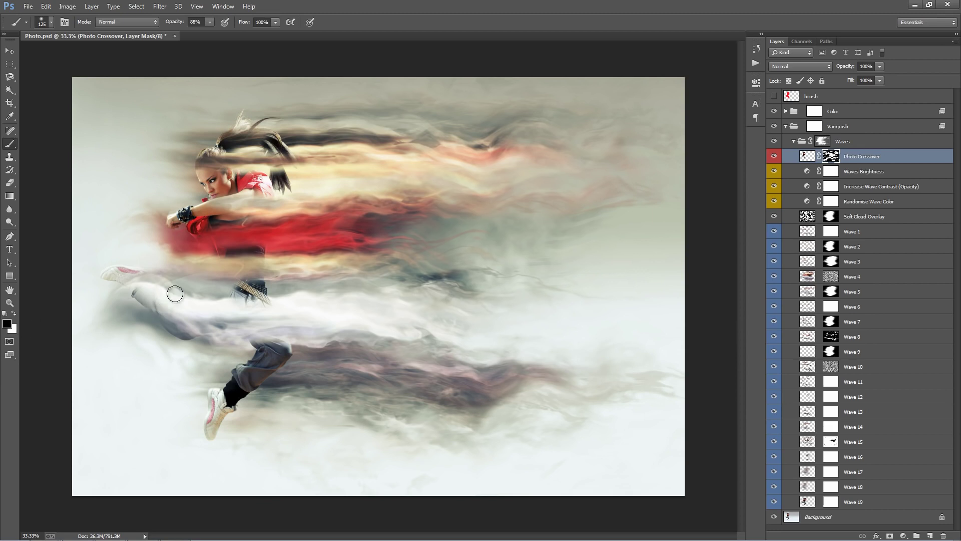
{"action": "key", "text": "x"}
{"action": "mouse_move", "coordinate": [220, 261]}
{"action": "left_mouse_down"}
{"action": "mouse_move", "coordinate": [237, 262]}
{"action": "mouse_move", "coordinate": [223, 276]}
{"action": "mouse_move", "coordinate": [235, 271]}
{"action": "left_mouse_up"}
- Paint black on the Photo Crossover mask over the dancer's raised thigh and her lower bent leg
{"action": "key", "text": "x"}
{"action": "mouse_move", "coordinate": [167, 298]}
{"action": "left_mouse_down"}
{"action": "mouse_move", "coordinate": [138, 293]}
{"action": "mouse_move", "coordinate": [161, 321]}
{"action": "left_mouse_up"}
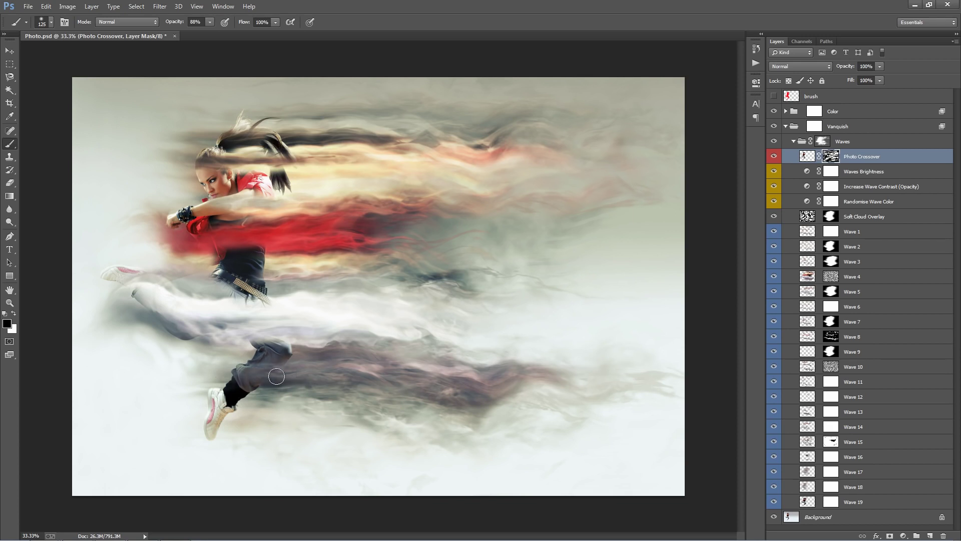
{"action": "mouse_move", "coordinate": [239, 369]}
{"action": "left_mouse_down"}
{"action": "mouse_move", "coordinate": [300, 373]}
{"action": "mouse_move", "coordinate": [278, 385]}
{"action": "mouse_move", "coordinate": [277, 370]}
{"action": "left_mouse_up"}
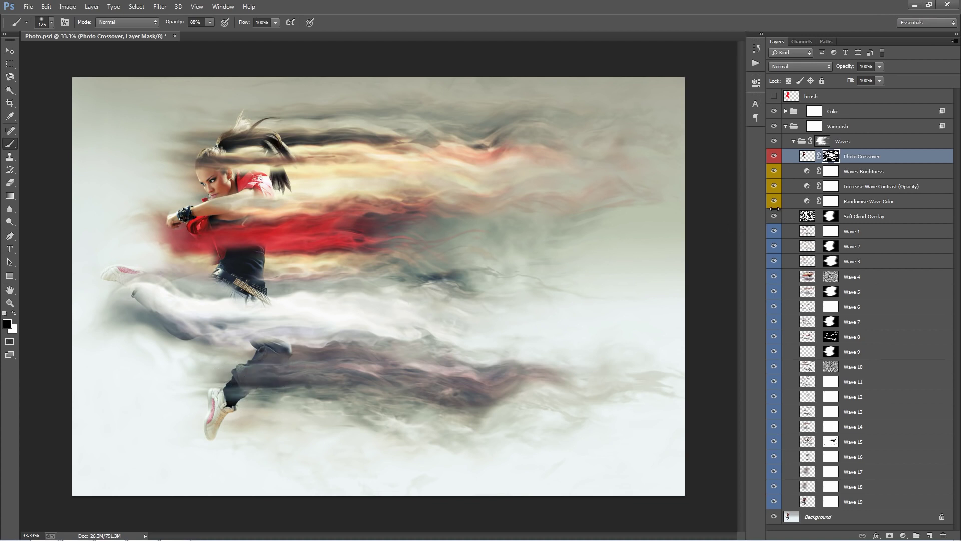
- Toggle the visibility of the Photo Crossover layer to compare the image with and without it, leaving the layer shown
{"action": "left_click", "coordinate": [774, 156]}
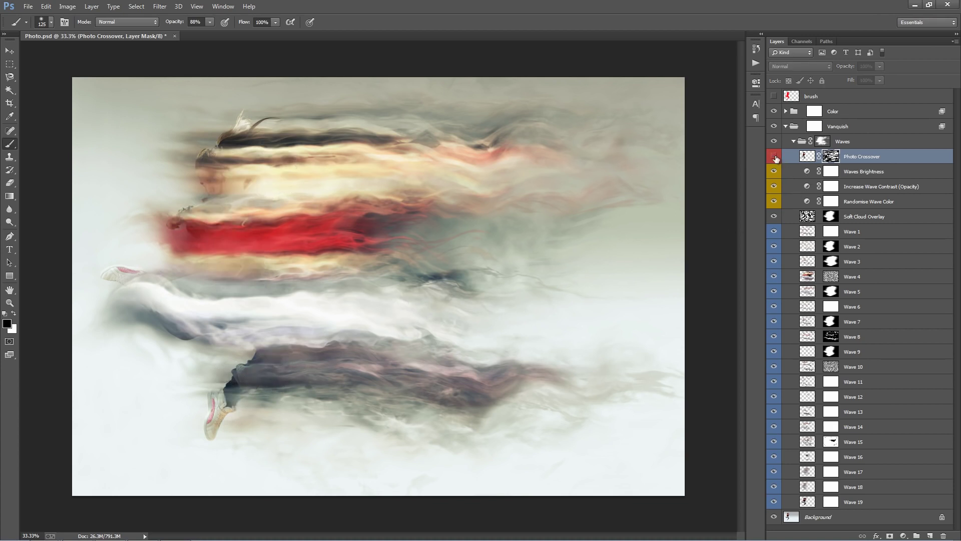
{"action": "left_click", "coordinate": [774, 157]}
{"action": "left_click", "coordinate": [775, 157]}
{"action": "left_click", "coordinate": [775, 157]}
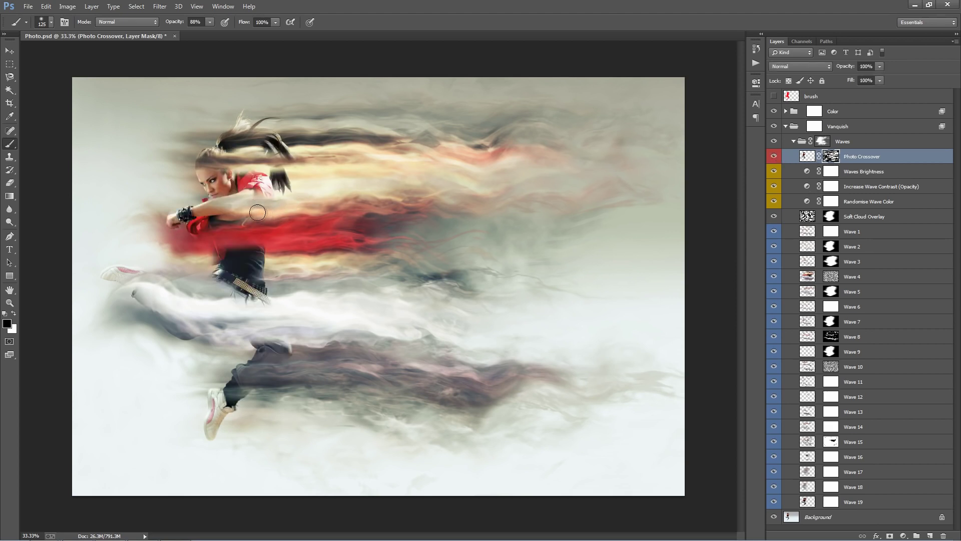
- Paint the Photo Crossover mask black over the dancer's wrist and flowing ponytail and white over her shoulder, using brush size 175
{"action": "left_click_drag", "start_coordinate": [190, 213], "coordinate": [236, 212]}
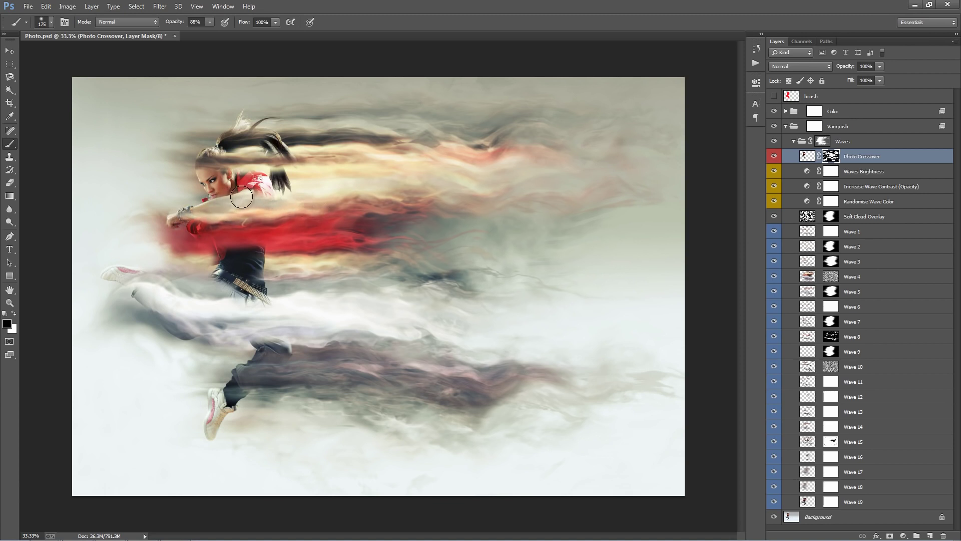
{"action": "key", "text": "x"}
{"action": "left_click_drag", "start_coordinate": [244, 197], "coordinate": [279, 196]}
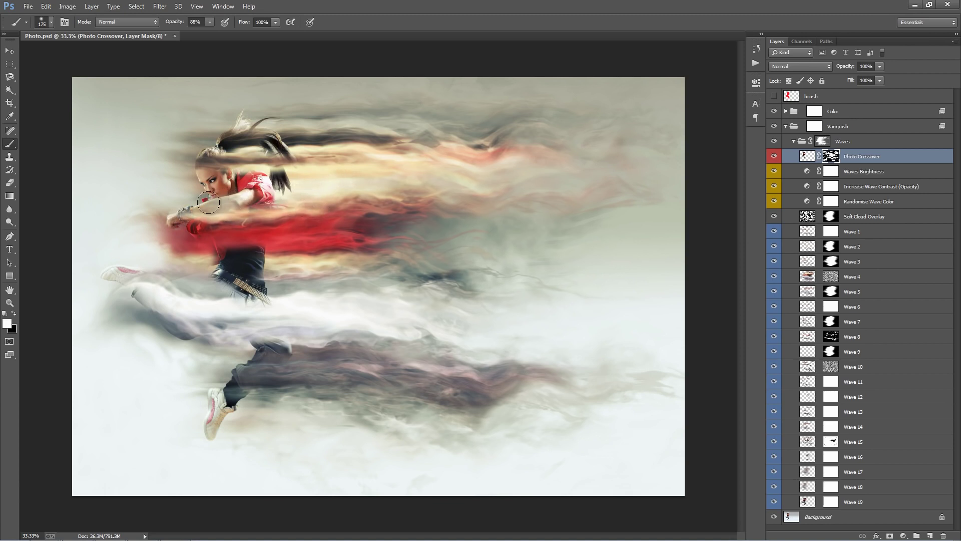
{"action": "key", "text": "x"}
{"action": "key", "text": "x"}
{"action": "mouse_move", "coordinate": [217, 153]}
{"action": "left_mouse_down"}
{"action": "mouse_move", "coordinate": [240, 140]}
{"action": "mouse_move", "coordinate": [209, 156]}
{"action": "mouse_move", "coordinate": [228, 150]}
{"action": "mouse_move", "coordinate": [226, 170]}
{"action": "mouse_move", "coordinate": [333, 151]}
{"action": "mouse_move", "coordinate": [272, 167]}
{"action": "mouse_move", "coordinate": [366, 167]}
{"action": "left_mouse_up"}
{"action": "key", "text": "x"}
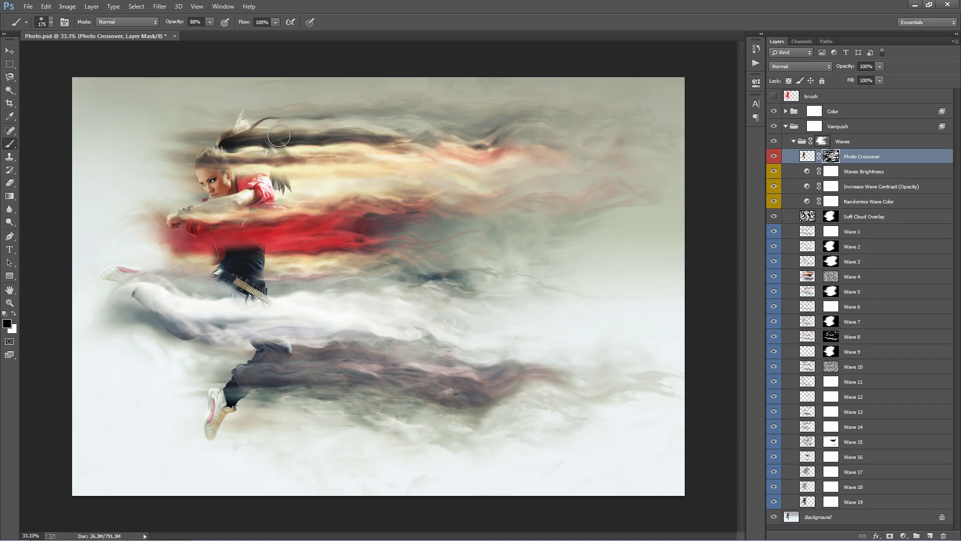
- Paint the Photo Crossover mask white over the ankle of the dancer's raised rear foot and black over her waist
{"action": "key", "text": "x"}
{"action": "mouse_move", "coordinate": [183, 281]}
{"action": "left_mouse_down"}
{"action": "mouse_move", "coordinate": [205, 276]}
{"action": "mouse_move", "coordinate": [154, 272]}
{"action": "mouse_move", "coordinate": [181, 276]}
{"action": "mouse_move", "coordinate": [177, 256]}
{"action": "mouse_move", "coordinate": [356, 267]}
{"action": "mouse_move", "coordinate": [250, 266]}
{"action": "mouse_move", "coordinate": [283, 265]}
{"action": "left_mouse_up"}
{"action": "key", "text": "x"}
{"action": "key", "text": "x"}
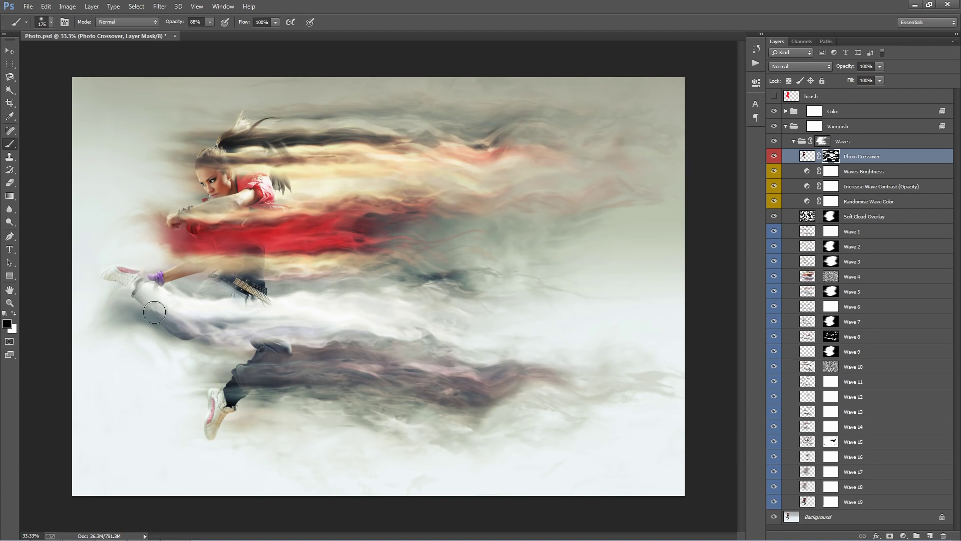
{"action": "key", "text": "x"}
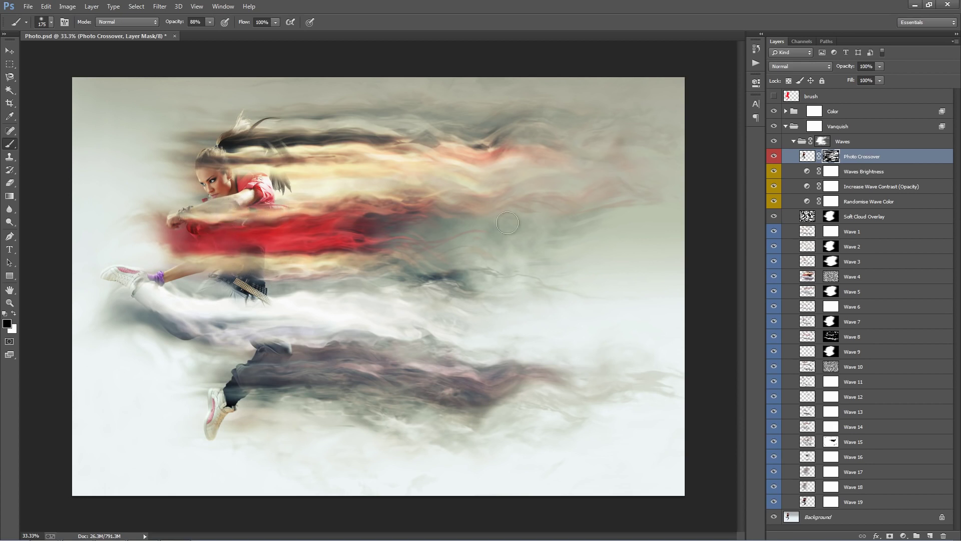
- Try a black input level of 41 in the Waves Brightness levels adjustment, returning it to 0 and closing the settings
{"action": "left_click", "coordinate": [897, 177]}
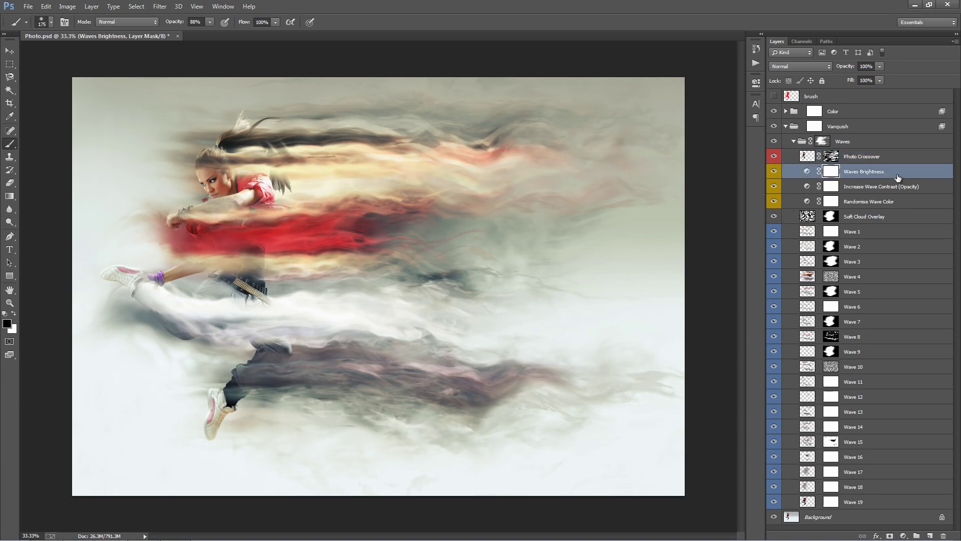
{"action": "key", "text": "v"}
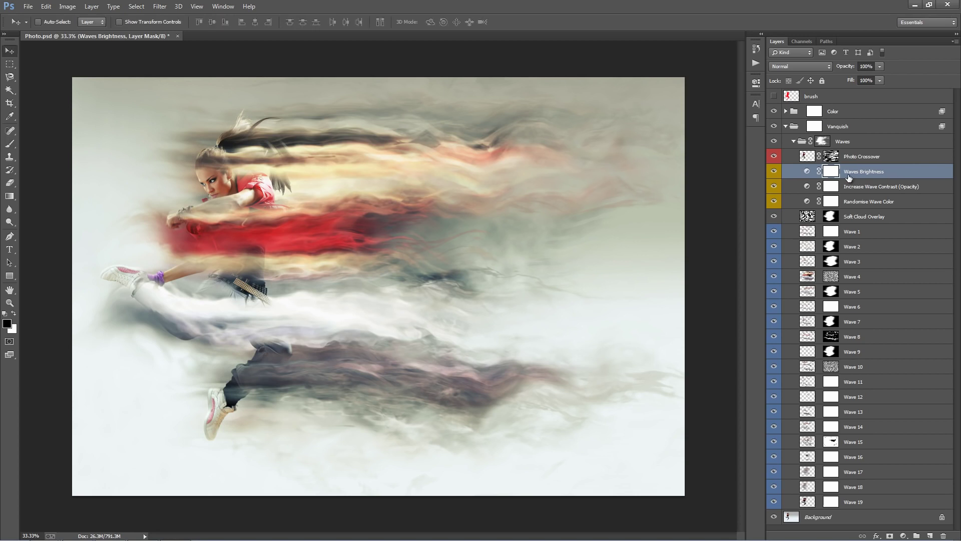
{"action": "double_click", "coordinate": [806, 173]}
{"action": "mouse_move", "coordinate": [626, 179]}
{"action": "left_mouse_down"}
{"action": "mouse_move", "coordinate": [652, 180]}
{"action": "mouse_move", "coordinate": [634, 180]}
{"action": "left_mouse_up"}
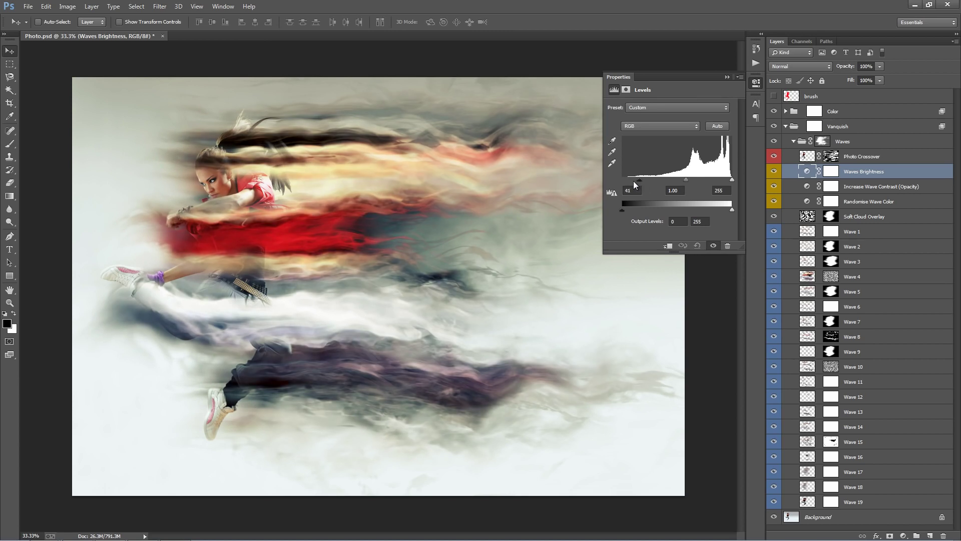
{"action": "mouse_move", "coordinate": [732, 179]}
{"action": "left_mouse_down"}
{"action": "mouse_move", "coordinate": [711, 185]}
{"action": "mouse_move", "coordinate": [746, 188]}
{"action": "left_mouse_up"}
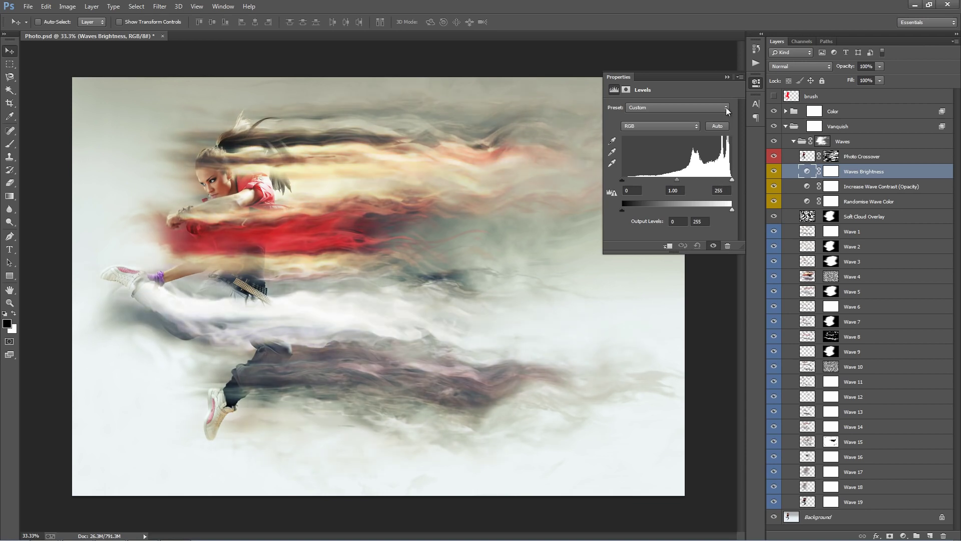
{"action": "left_click", "coordinate": [727, 77]}
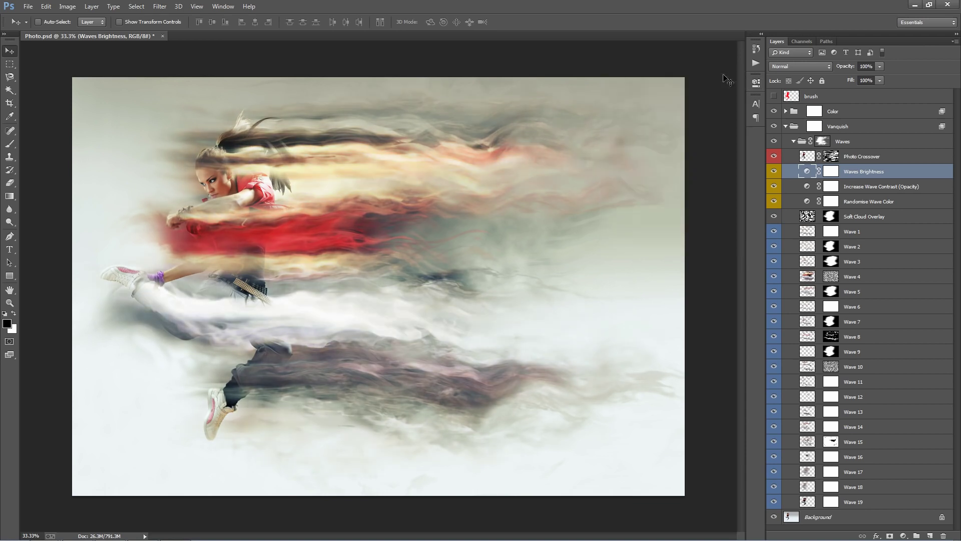
- Try different opacities on the Increase Wave Contrast (Opacity) layer to preview its effect on the smoke
{"action": "left_click", "coordinate": [890, 188]}
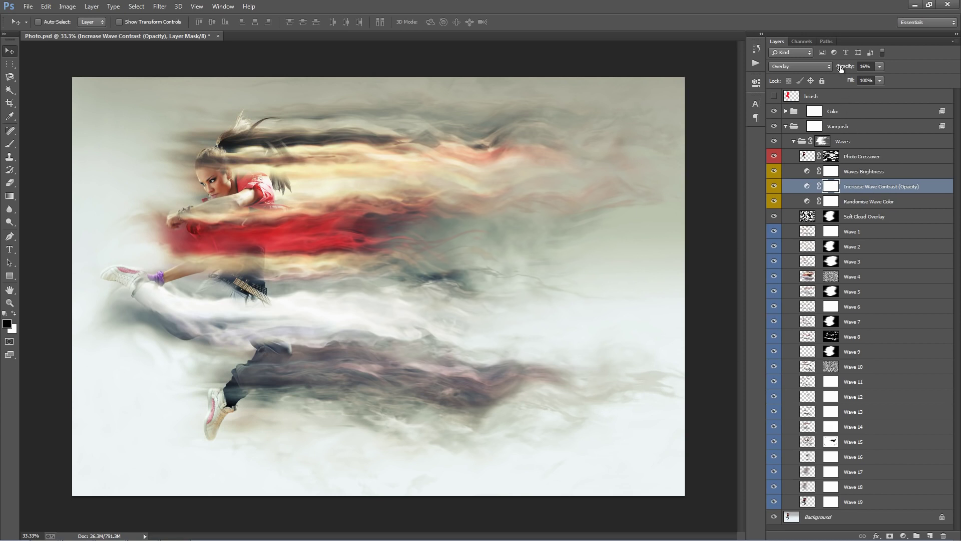
{"action": "left_click_drag", "start_coordinate": [841, 68], "coordinate": [224, 102]}
{"action": "left_click_drag", "start_coordinate": [224, 102], "coordinate": [189, 106]}
{"action": "left_click_drag", "start_coordinate": [189, 106], "coordinate": [198, 105]}
- Set the Increase Wave Contrast (Opacity) layer's opacity to 90% and invert its layer mask to black
{"action": "left_click", "coordinate": [870, 203]}
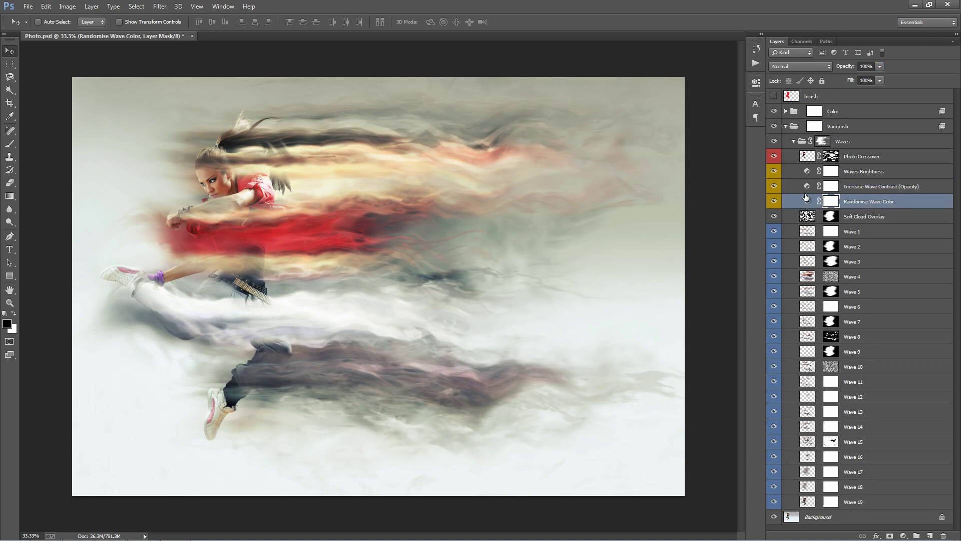
{"action": "key", "text": "alt+bracketright"}
{"action": "key", "text": "alt+bracketright"}
{"action": "key", "text": "alt+bracketleft"}
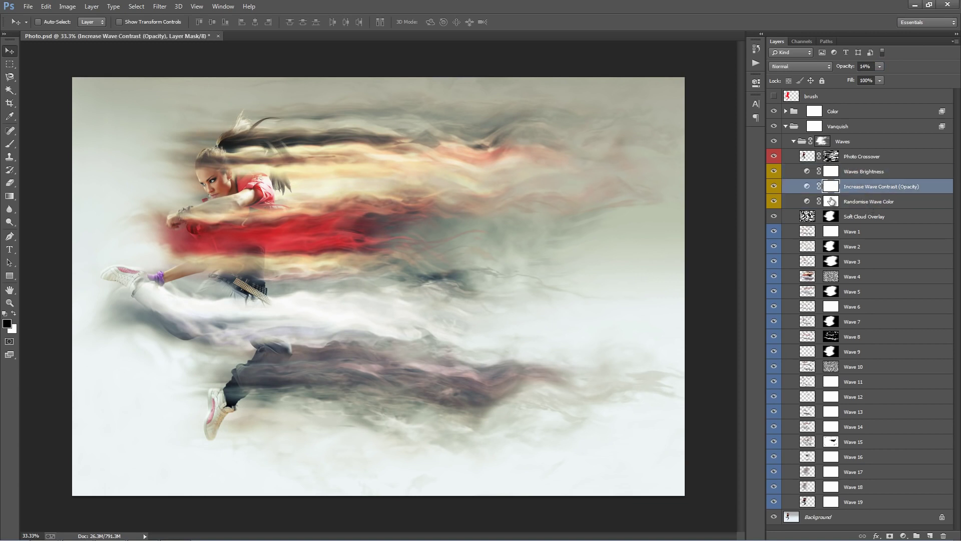
{"action": "key", "text": "alt+bracketleft"}
{"action": "key", "text": "alt+bracketright"}
{"action": "left_click_drag", "start_coordinate": [839, 69], "coordinate": [878, 68]}
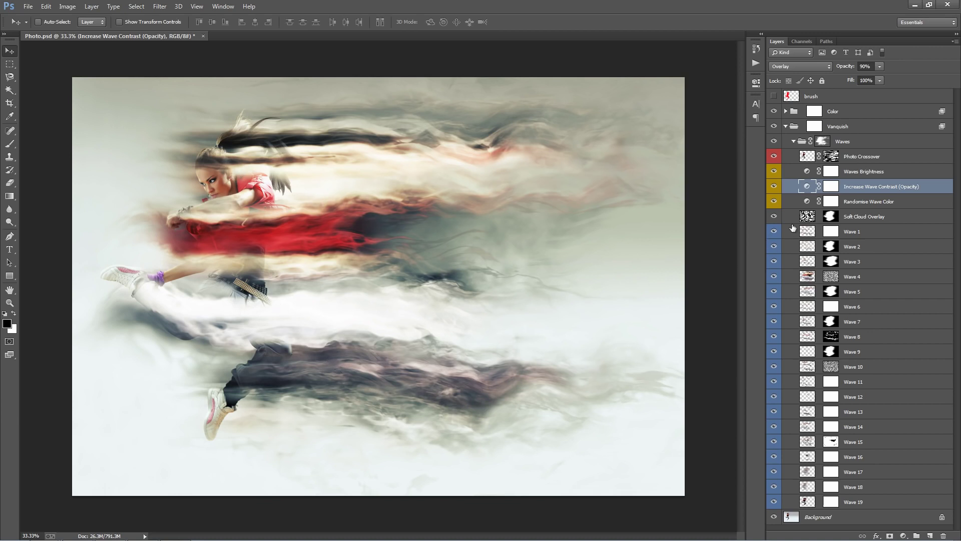
{"action": "left_click", "coordinate": [831, 186]}
{"action": "key", "text": "ctrl+i"}
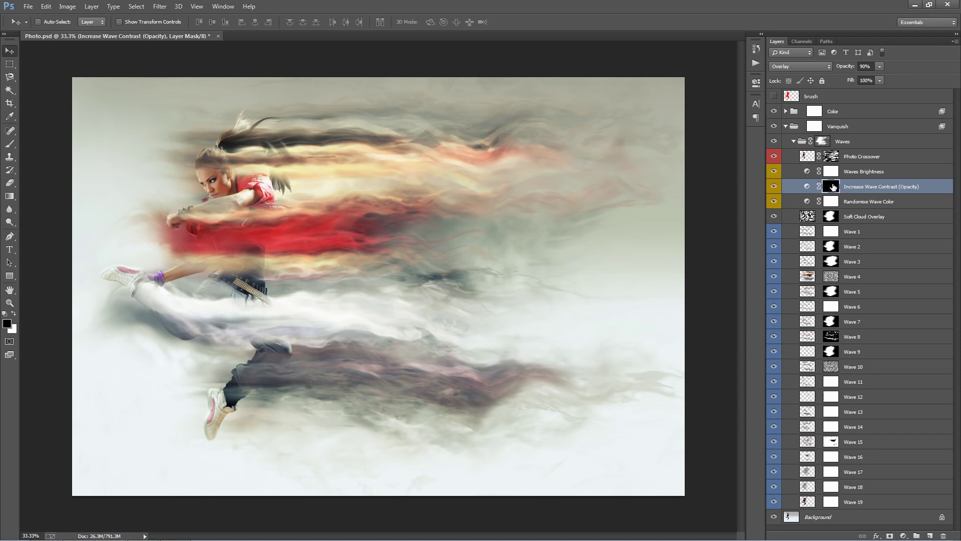
- Paint white on the Increase Wave Contrast mask over the dark trouser smoke and the red smoke trail, with a 400 to 500 brush
{"action": "key", "text": "b"}
{"action": "key", "text": "bracketright"}
{"action": "key", "text": "bracketright"}
{"action": "key", "text": "bracketright"}
{"action": "key", "text": "bracketright"}
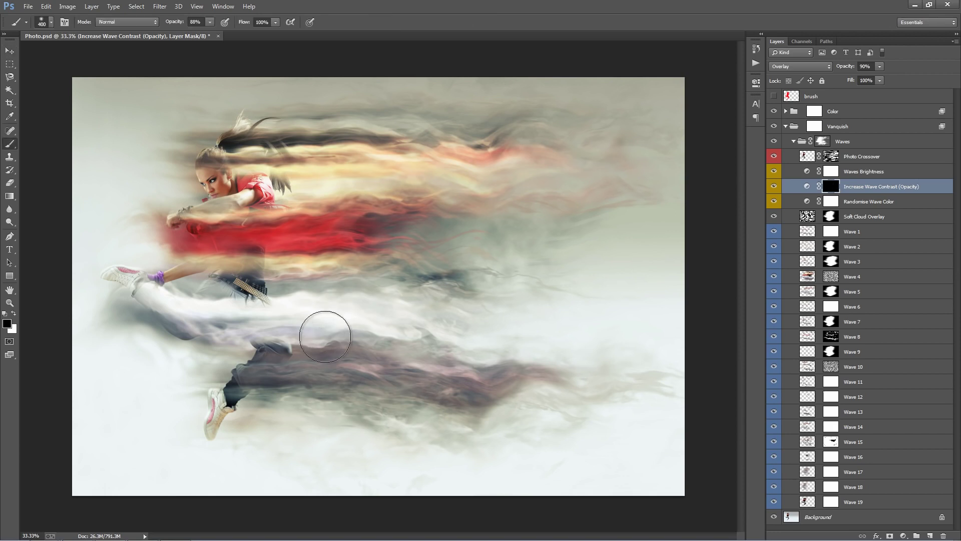
{"action": "key", "text": "x"}
{"action": "left_click", "coordinate": [273, 373]}
{"action": "mouse_move", "coordinate": [266, 373]}
{"action": "left_mouse_down"}
{"action": "mouse_move", "coordinate": [400, 385]}
{"action": "mouse_move", "coordinate": [458, 380]}
{"action": "mouse_move", "coordinate": [270, 377]}
{"action": "mouse_move", "coordinate": [431, 380]}
{"action": "mouse_move", "coordinate": [536, 369]}
{"action": "left_mouse_up"}
{"action": "mouse_move", "coordinate": [217, 209]}
{"action": "left_mouse_down"}
{"action": "mouse_move", "coordinate": [317, 189]}
{"action": "mouse_move", "coordinate": [507, 199]}
{"action": "left_mouse_up"}
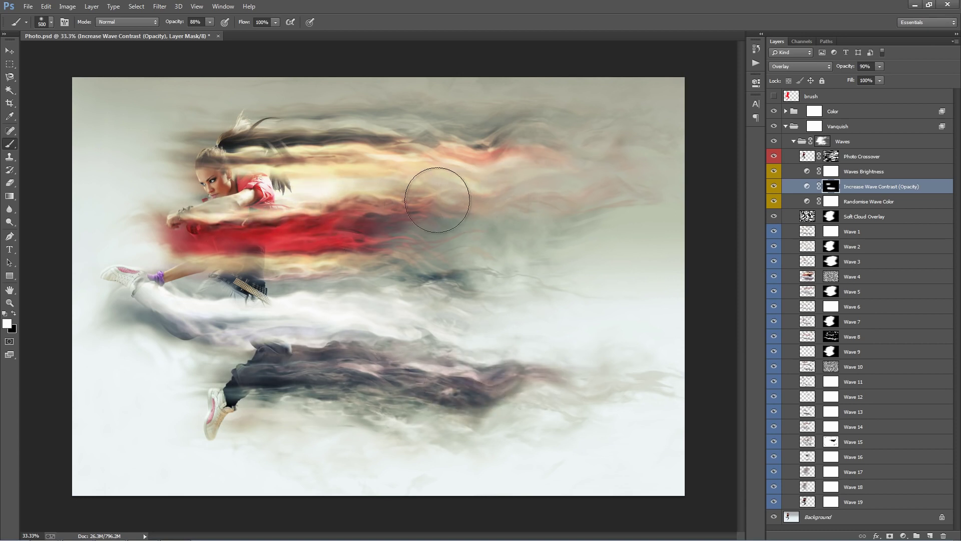
{"action": "key", "text": "v"}
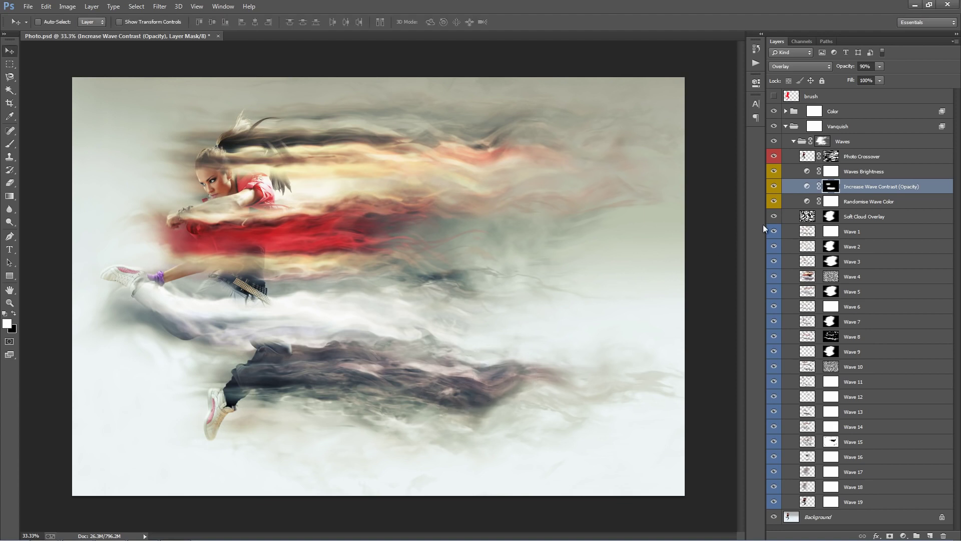
- Try the Randomise Wave Color hue/saturation adjustment with saturation at +39, saturation at -100, and lightness at -35
{"action": "left_click", "coordinate": [878, 203]}
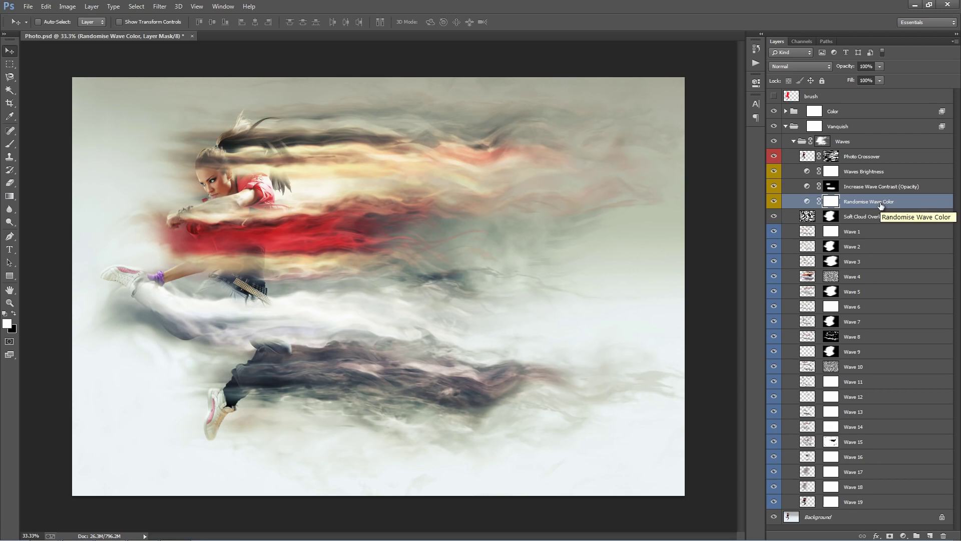
{"action": "double_click", "coordinate": [805, 202]}
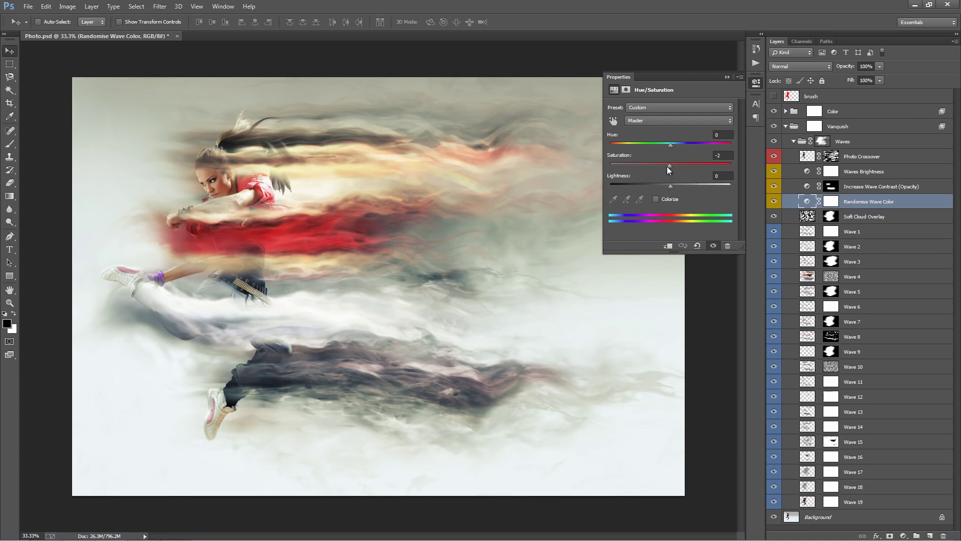
{"action": "left_click_drag", "start_coordinate": [669, 166], "coordinate": [685, 167]}
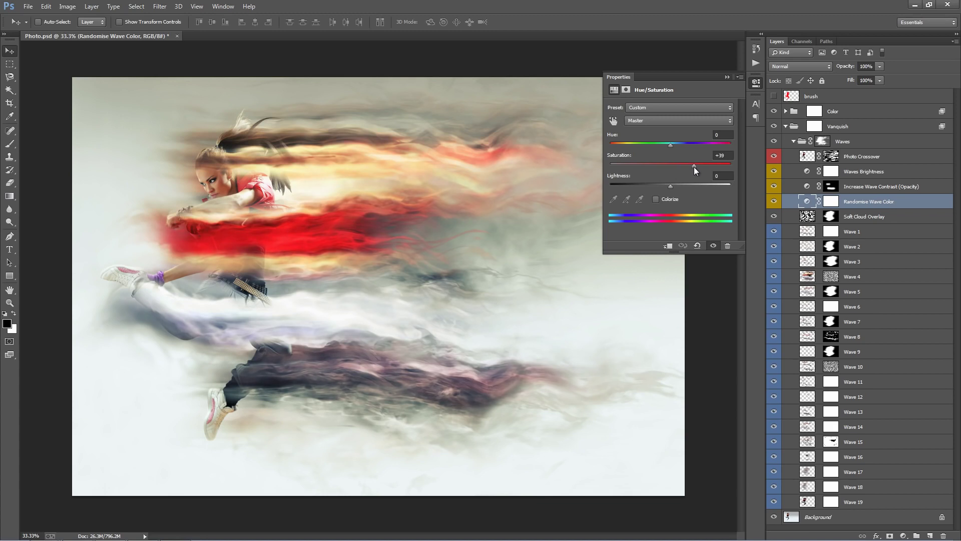
{"action": "left_click_drag", "start_coordinate": [678, 166], "coordinate": [608, 161]}
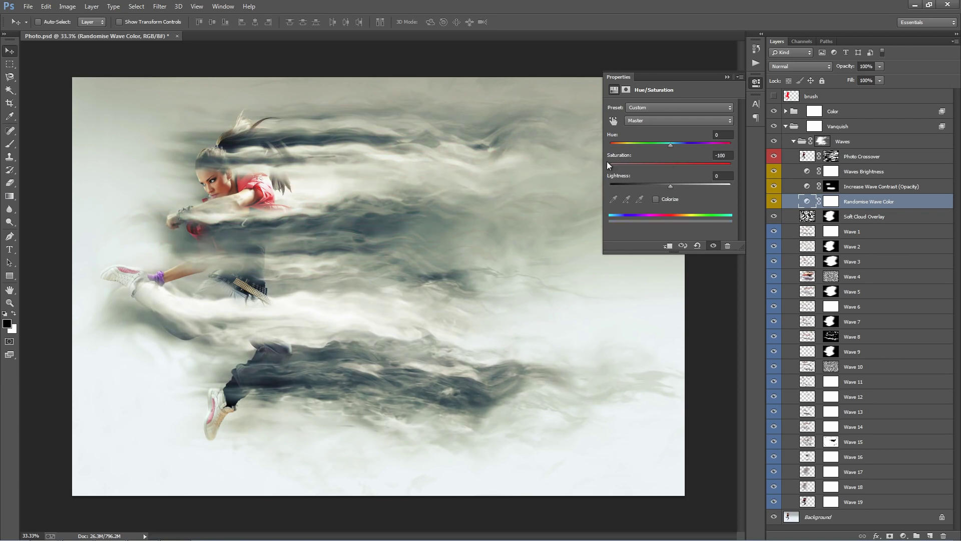
{"action": "left_click_drag", "start_coordinate": [674, 185], "coordinate": [651, 185]}
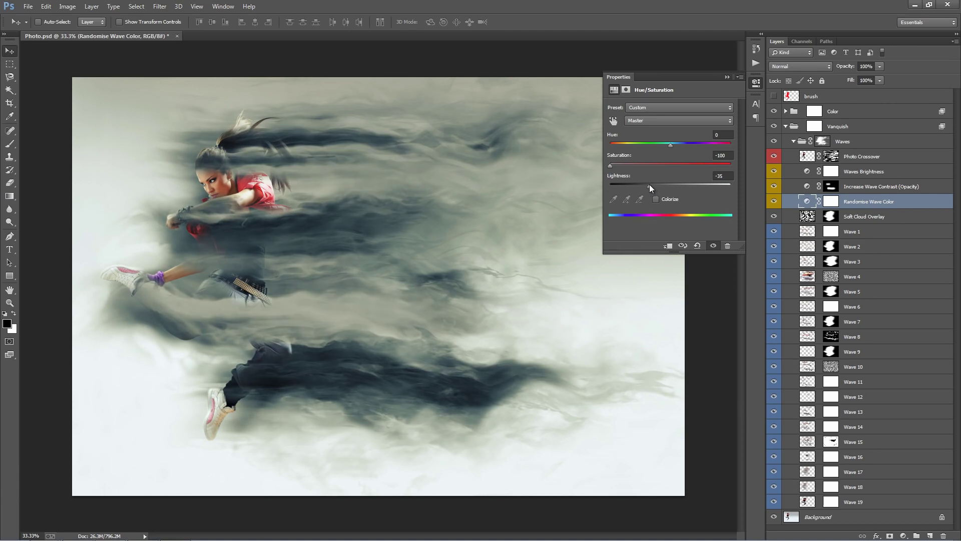
- Set the Randomise Wave Color saturation to +2, lightness to +1 and hue to +2
{"action": "left_click_drag", "start_coordinate": [649, 185], "coordinate": [669, 186]}
{"action": "left_click", "coordinate": [672, 163]}
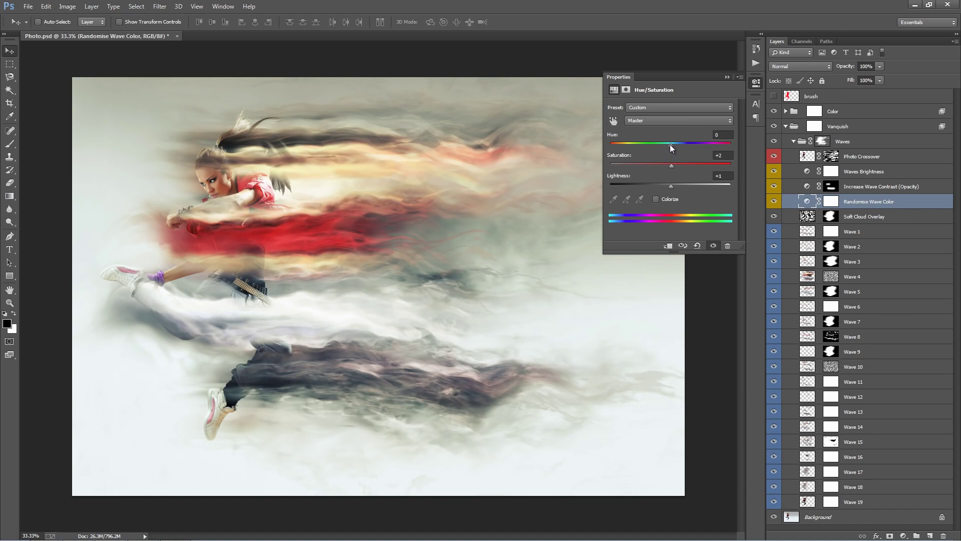
{"action": "mouse_move", "coordinate": [669, 144]}
{"action": "left_mouse_down"}
{"action": "mouse_move", "coordinate": [721, 147]}
{"action": "mouse_move", "coordinate": [617, 142]}
{"action": "mouse_move", "coordinate": [671, 145]}
{"action": "left_mouse_up"}
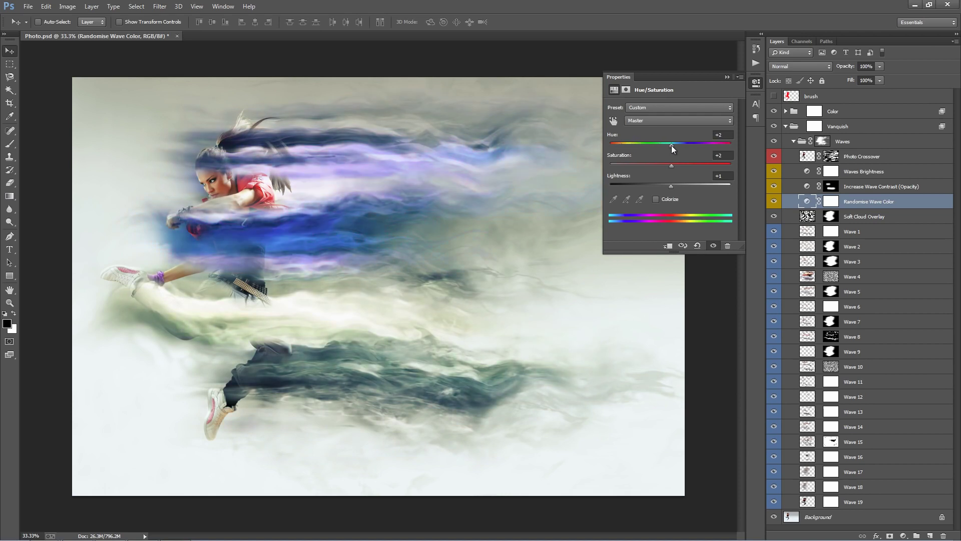
- Try colorizing the waves blue with hue 202, saturation 40 and lightness -12, and turn Colorize back off
{"action": "left_click", "coordinate": [656, 199]}
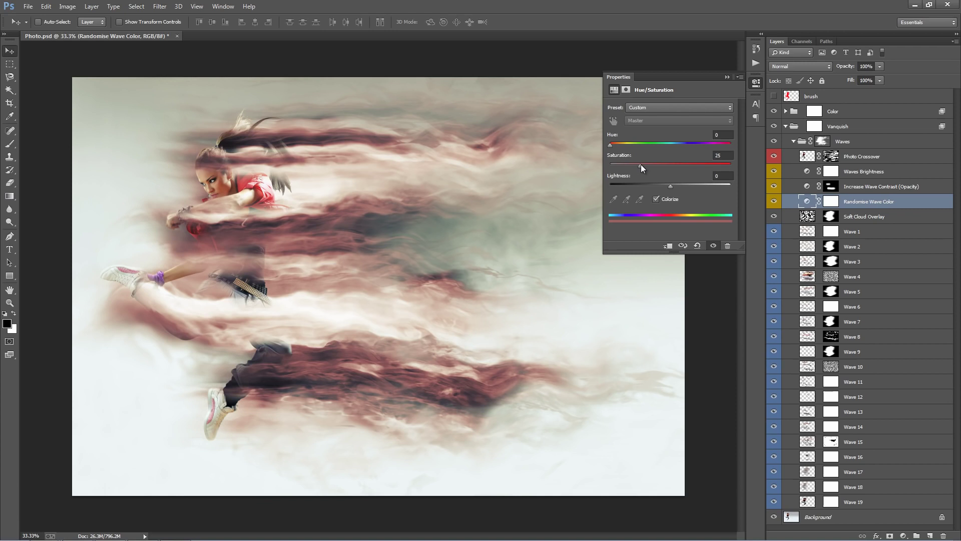
{"action": "left_click", "coordinate": [660, 167]}
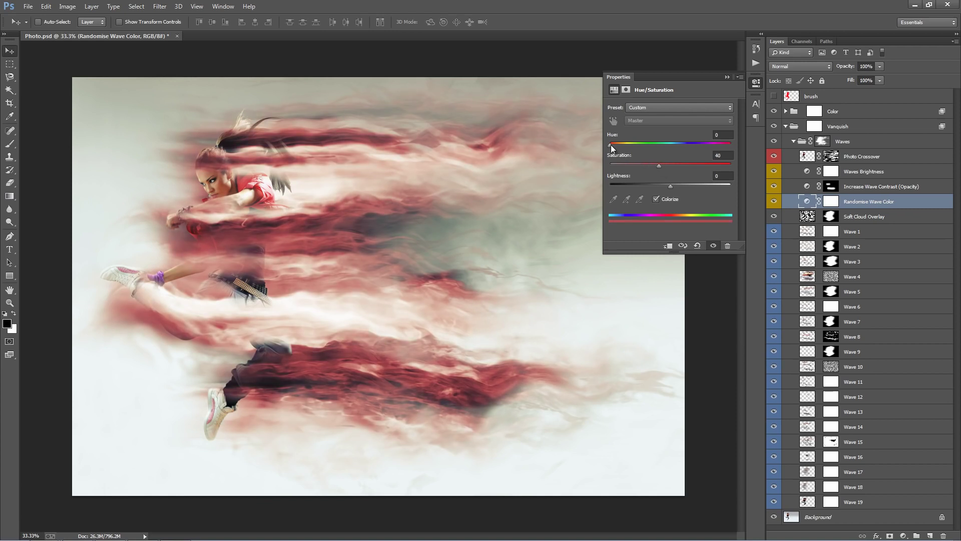
{"action": "left_click_drag", "start_coordinate": [611, 149], "coordinate": [678, 151]}
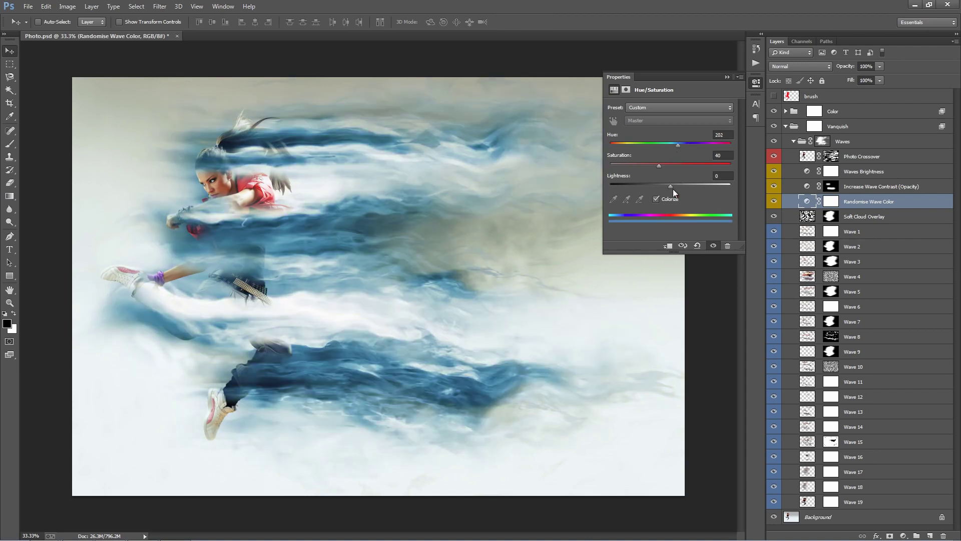
{"action": "mouse_move", "coordinate": [671, 185]}
{"action": "left_mouse_down"}
{"action": "mouse_move", "coordinate": [652, 184]}
{"action": "mouse_move", "coordinate": [680, 185]}
{"action": "mouse_move", "coordinate": [653, 185]}
{"action": "mouse_move", "coordinate": [663, 186]}
{"action": "left_mouse_up"}
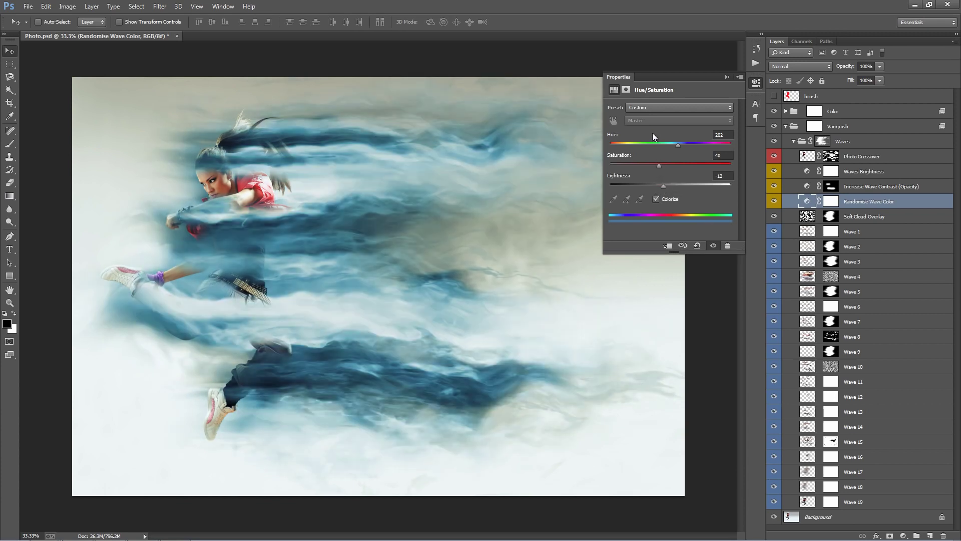
{"action": "left_click", "coordinate": [655, 199]}
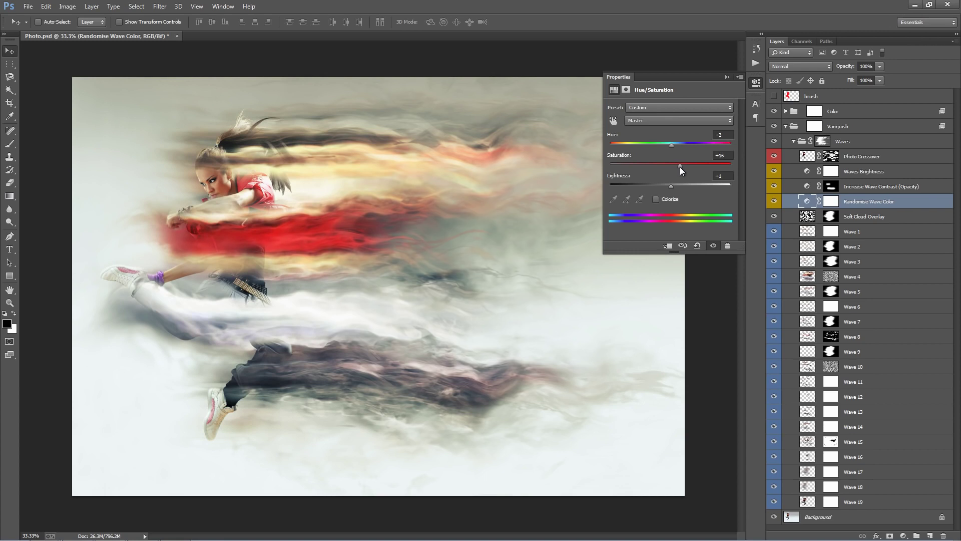
- Set the Randomise Wave Color saturation to -100 and lightness to about -28, and close the adjustment settings
{"action": "left_click_drag", "start_coordinate": [679, 166], "coordinate": [660, 167]}
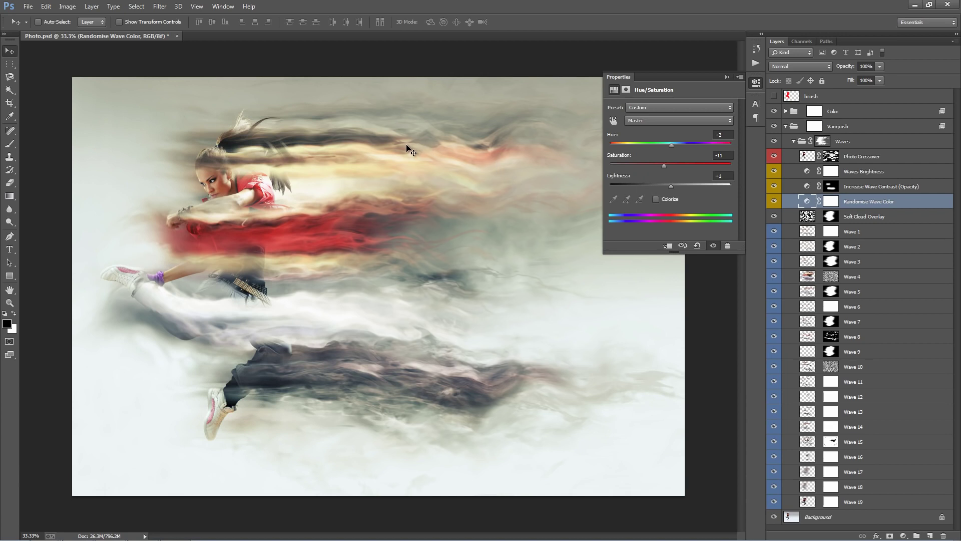
{"action": "left_click_drag", "start_coordinate": [663, 166], "coordinate": [600, 166]}
{"action": "left_click_drag", "start_coordinate": [669, 181], "coordinate": [656, 184]}
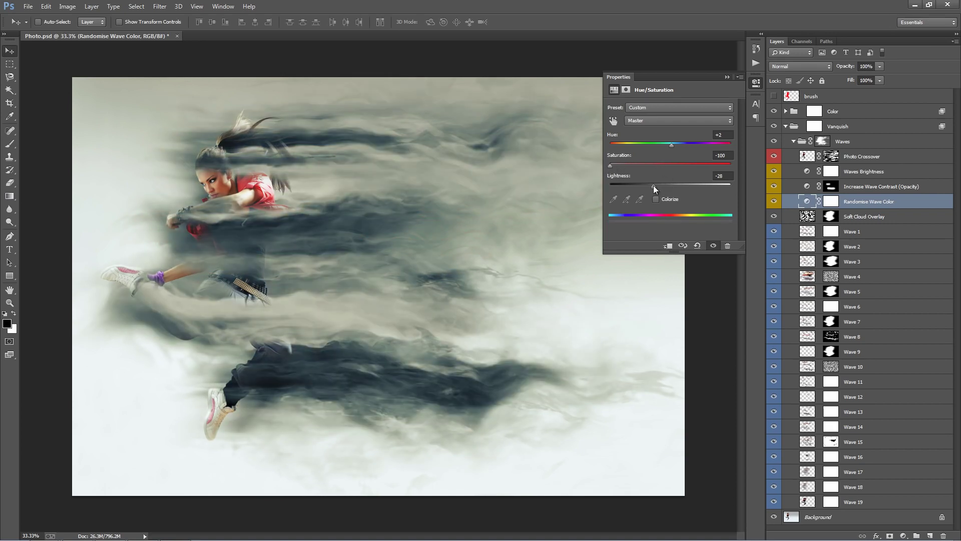
{"action": "left_click", "coordinate": [727, 77]}
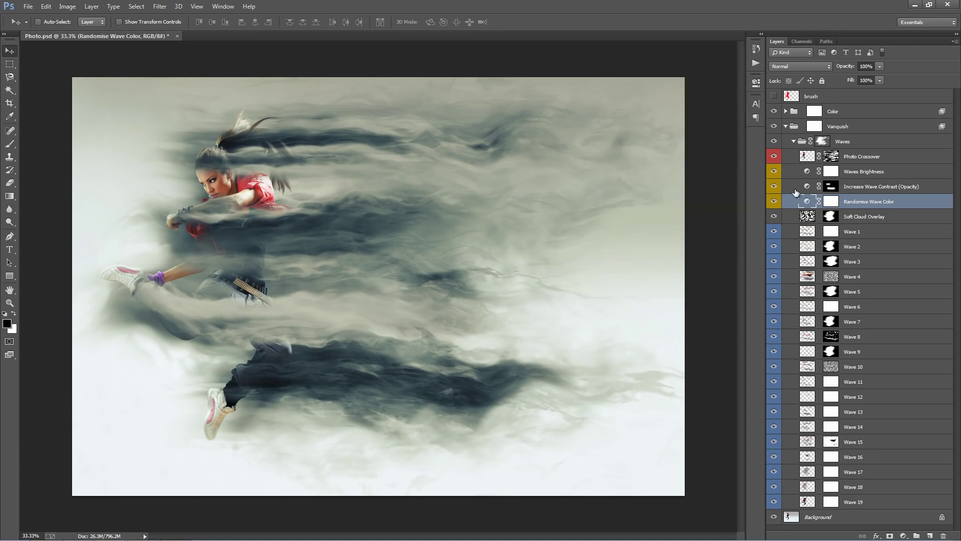
- Try inverting the Randomise Wave Color mask to black and painting the desaturation back in with white over the trailing waves
{"action": "left_click", "coordinate": [836, 203]}
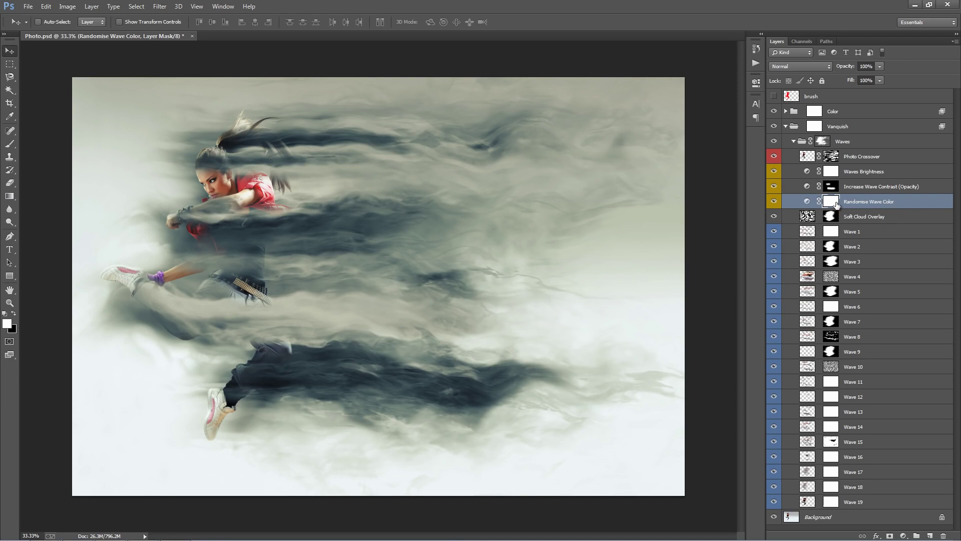
{"action": "key", "text": "ctrl+i"}
{"action": "key", "text": "b"}
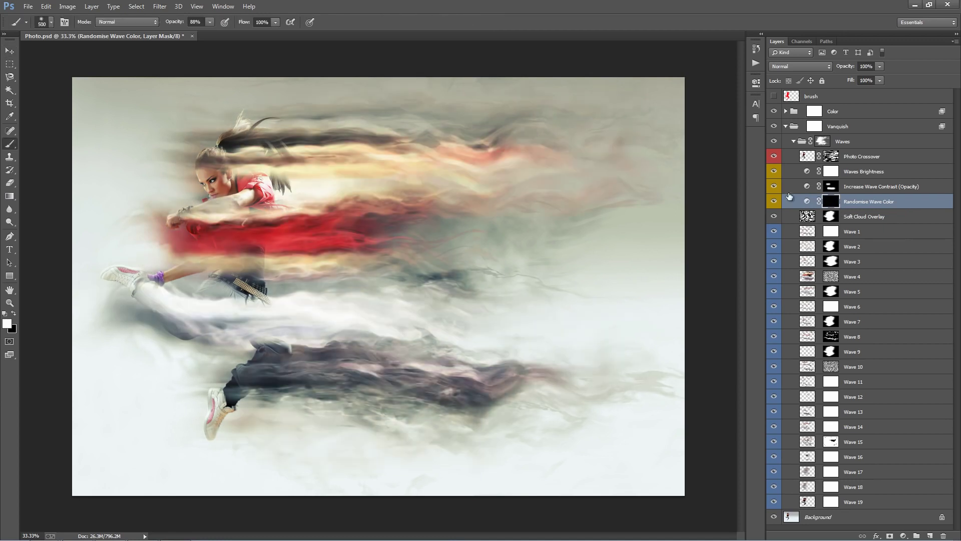
{"action": "left_click_drag", "start_coordinate": [550, 170], "coordinate": [397, 155]}
{"action": "mouse_move", "coordinate": [527, 257]}
{"action": "left_mouse_down"}
{"action": "mouse_move", "coordinate": [302, 277]}
{"action": "mouse_move", "coordinate": [545, 296]}
{"action": "mouse_move", "coordinate": [287, 334]}
{"action": "mouse_move", "coordinate": [557, 382]}
{"action": "mouse_move", "coordinate": [749, 391]}
{"action": "mouse_move", "coordinate": [661, 384]}
{"action": "mouse_move", "coordinate": [473, 400]}
{"action": "mouse_move", "coordinate": [723, 401]}
{"action": "mouse_move", "coordinate": [540, 398]}
{"action": "mouse_move", "coordinate": [595, 400]}
{"action": "mouse_move", "coordinate": [657, 382]}
{"action": "mouse_move", "coordinate": [588, 328]}
{"action": "mouse_move", "coordinate": [512, 291]}
{"action": "mouse_move", "coordinate": [633, 241]}
{"action": "left_mouse_up"}
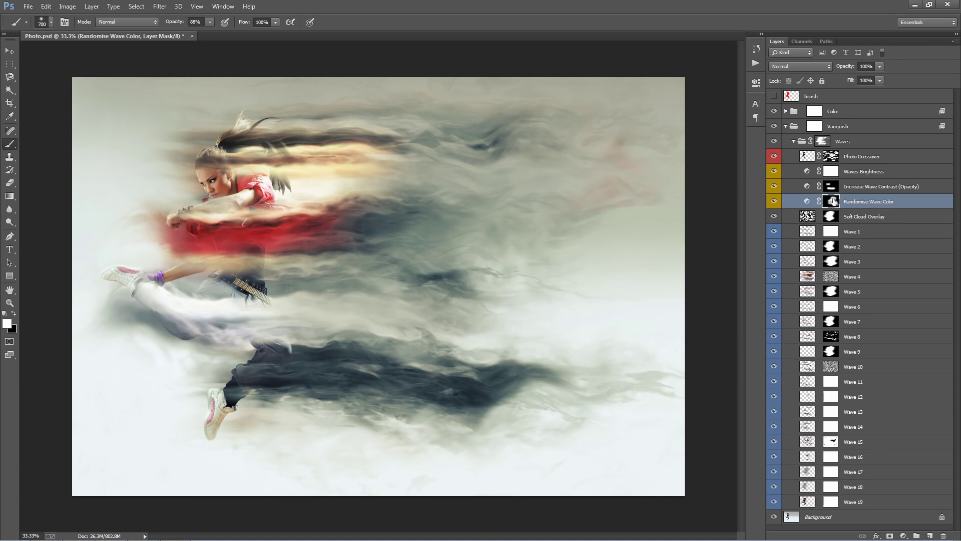
- Disable and delete the layer mask of the Randomise Wave Color adjustment
{"action": "left_click", "coordinate": [832, 201], "text": "shift"}
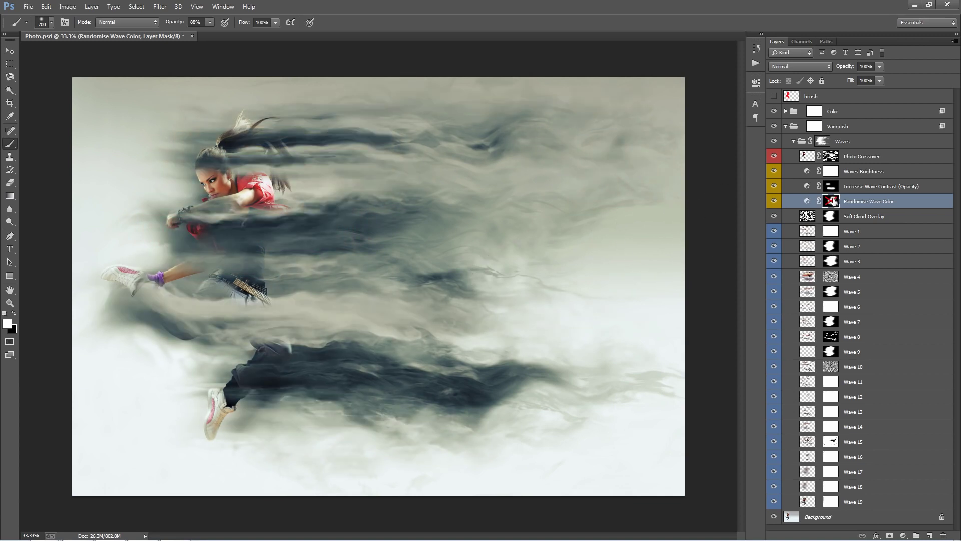
{"action": "right_click", "coordinate": [832, 201]}
{"action": "left_click", "coordinate": [816, 221]}
- Return the Randomise Wave Color saturation to near zero, set lightness to -1, and close the adjustment settings
{"action": "double_click", "coordinate": [807, 201]}
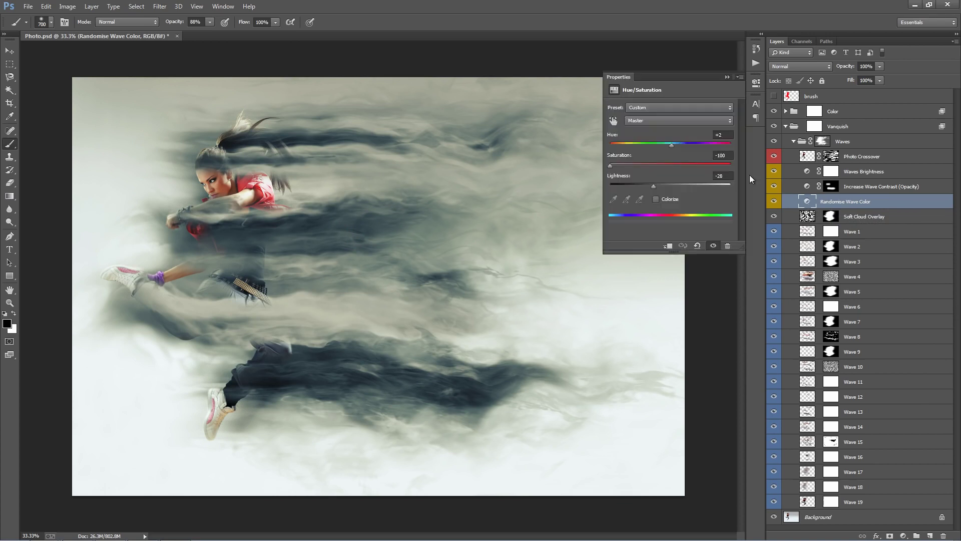
{"action": "left_click", "coordinate": [671, 164]}
{"action": "left_click", "coordinate": [670, 184]}
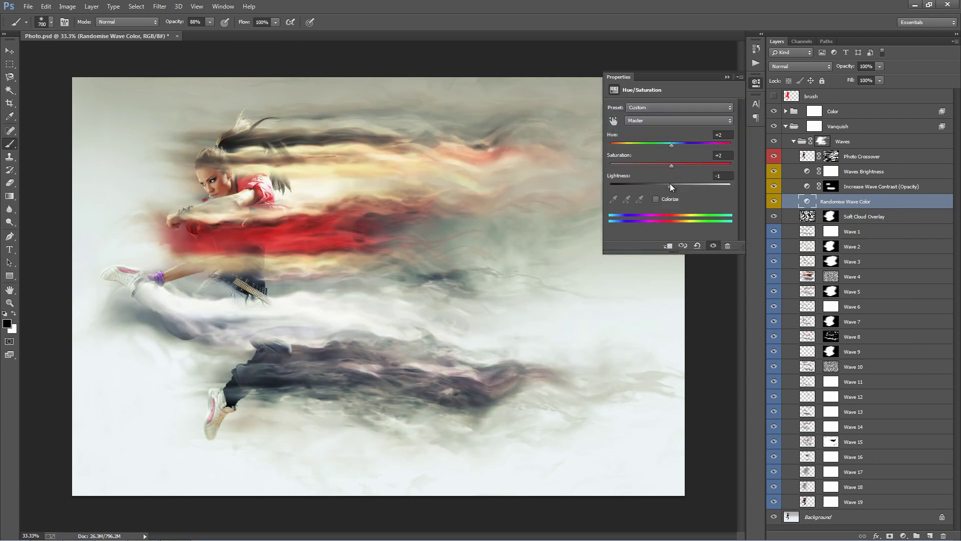
{"action": "left_click_drag", "start_coordinate": [673, 166], "coordinate": [669, 166]}
{"action": "key", "text": "v"}
{"action": "left_click", "coordinate": [727, 77]}
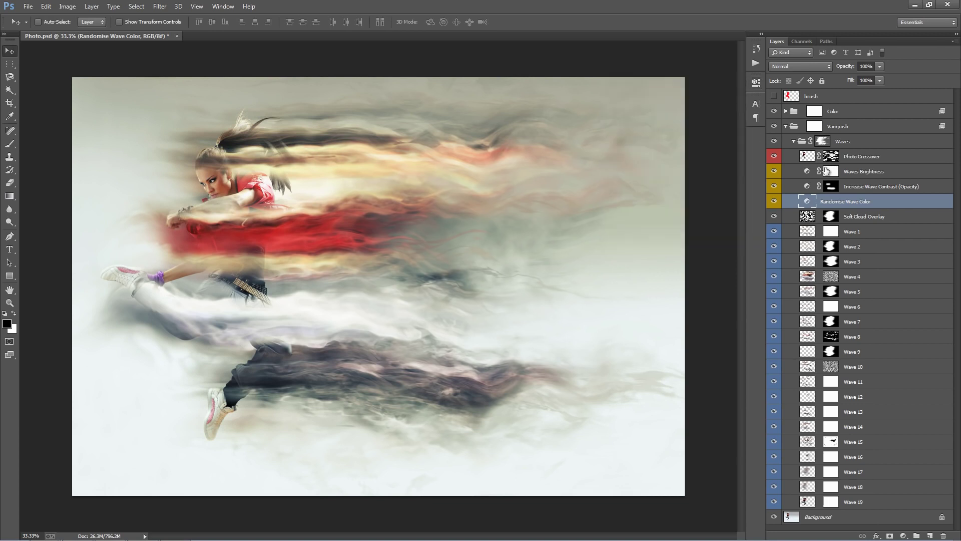
- Examine the Waves group's mask on its own in grayscale, switching between the mask view and the normal image
{"action": "left_click", "coordinate": [866, 216]}
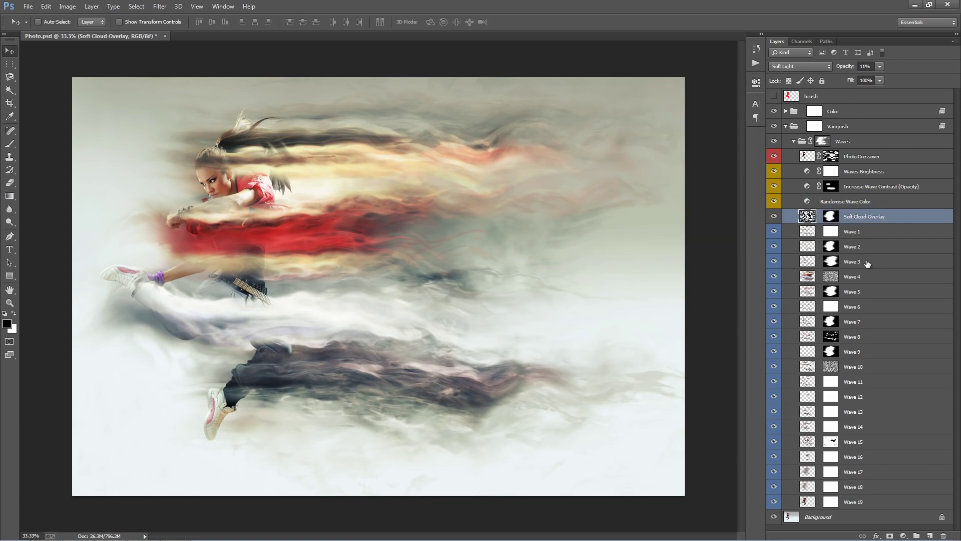
{"action": "left_click", "coordinate": [857, 160]}
{"action": "left_click", "coordinate": [855, 143]}
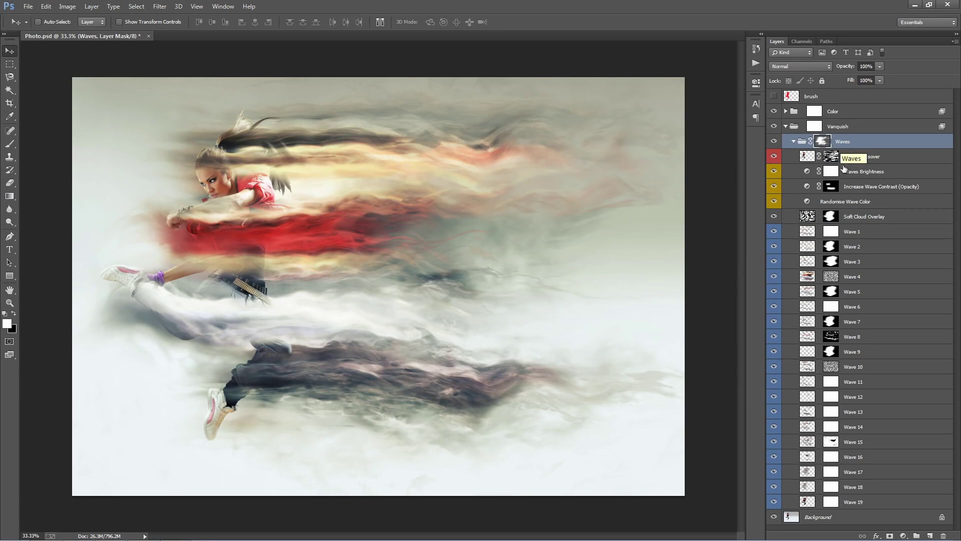
{"action": "left_click", "coordinate": [846, 155]}
{"action": "left_click", "coordinate": [822, 142]}
{"action": "left_click", "coordinate": [824, 142], "text": "alt"}
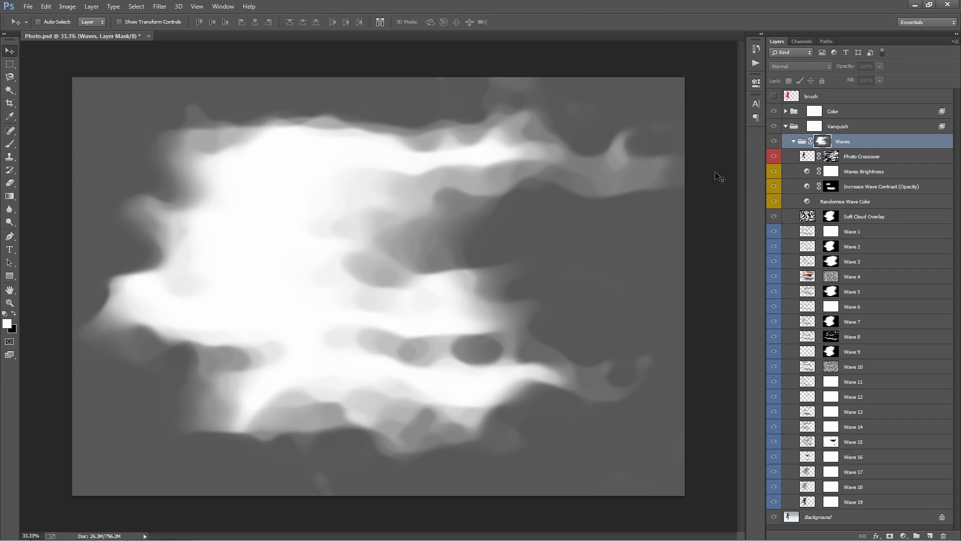
{"action": "left_click", "coordinate": [803, 143]}
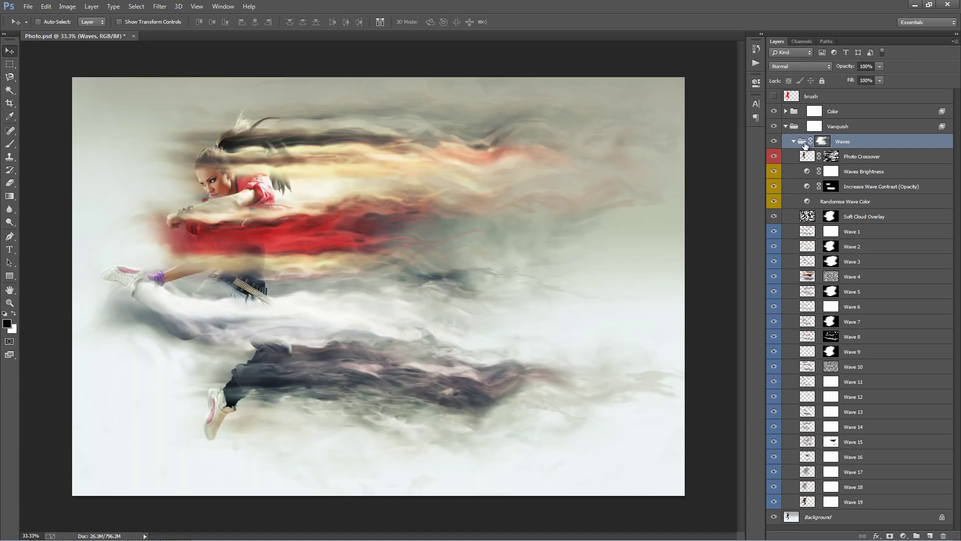
{"action": "left_click", "coordinate": [823, 144], "text": "alt"}
{"action": "left_click", "coordinate": [824, 143], "text": "alt"}
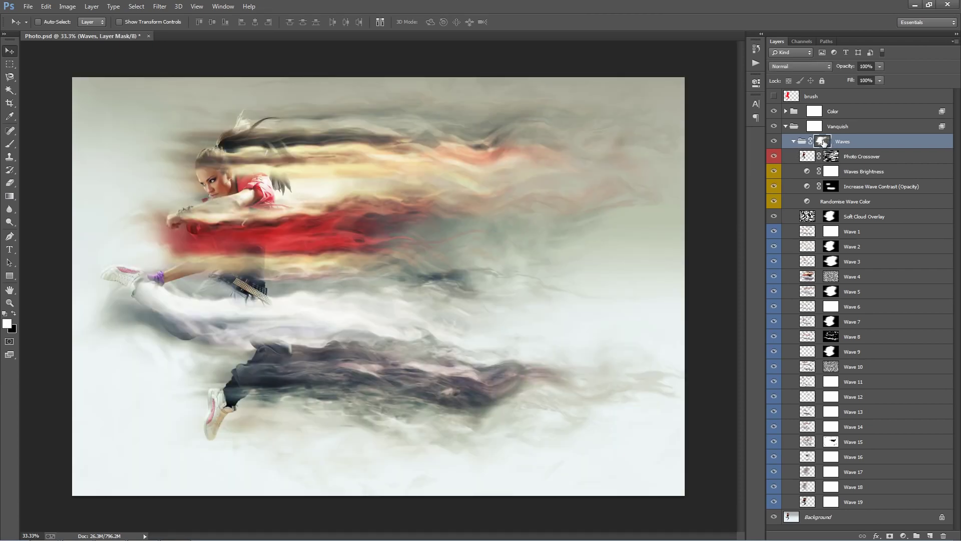
{"action": "left_click", "coordinate": [823, 143], "text": "alt"}
{"action": "left_click", "coordinate": [824, 143], "text": "alt"}
{"action": "left_click", "coordinate": [824, 143], "text": "alt"}
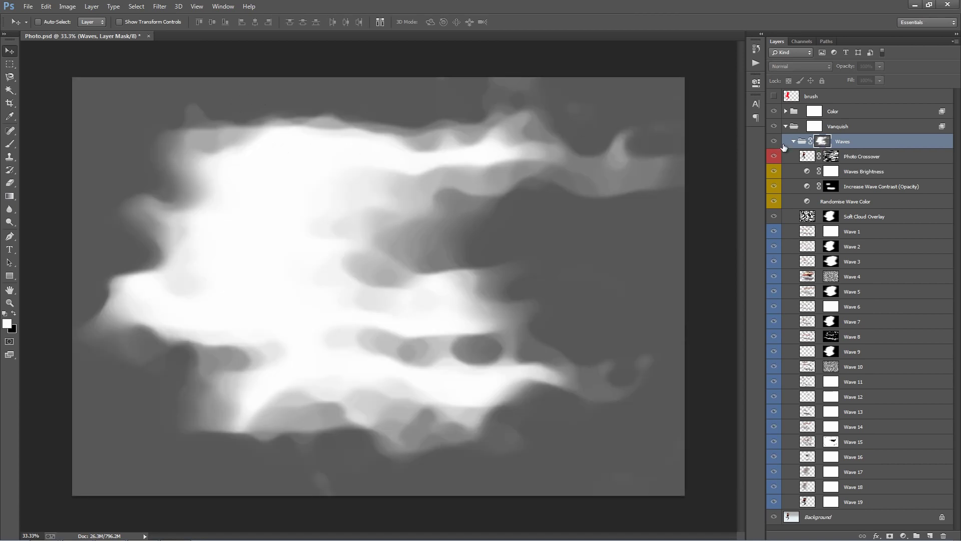
{"action": "left_click", "coordinate": [802, 143]}
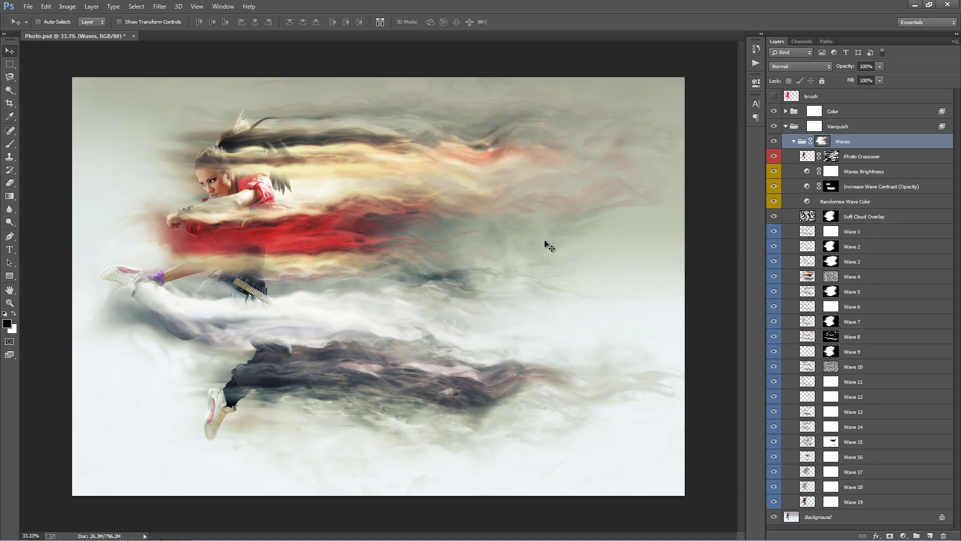
- Disable and re-enable the Waves group mask to compare the full waves with the masked ones
{"action": "left_click", "coordinate": [823, 141]}
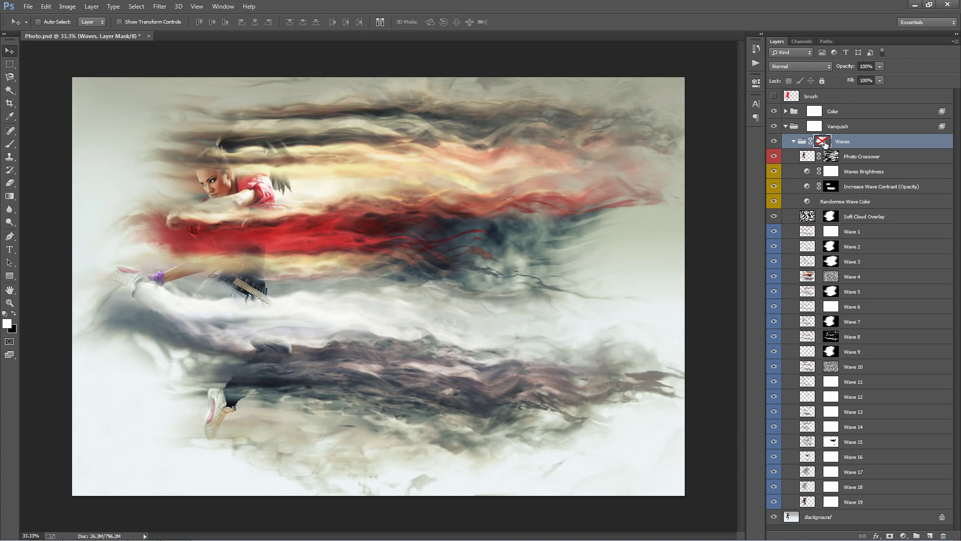
{"action": "left_click", "coordinate": [824, 143], "text": "shift"}
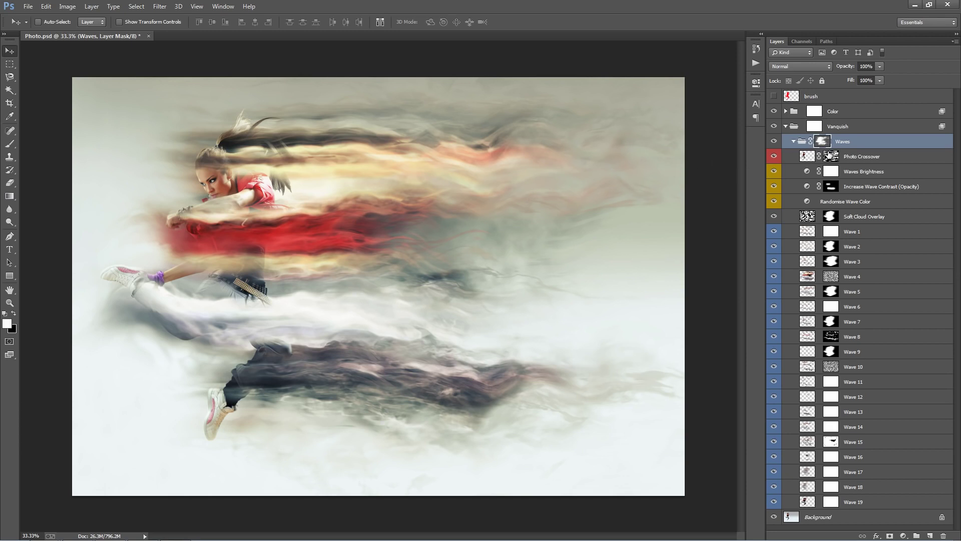
{"action": "left_click", "coordinate": [826, 143], "text": "shift"}
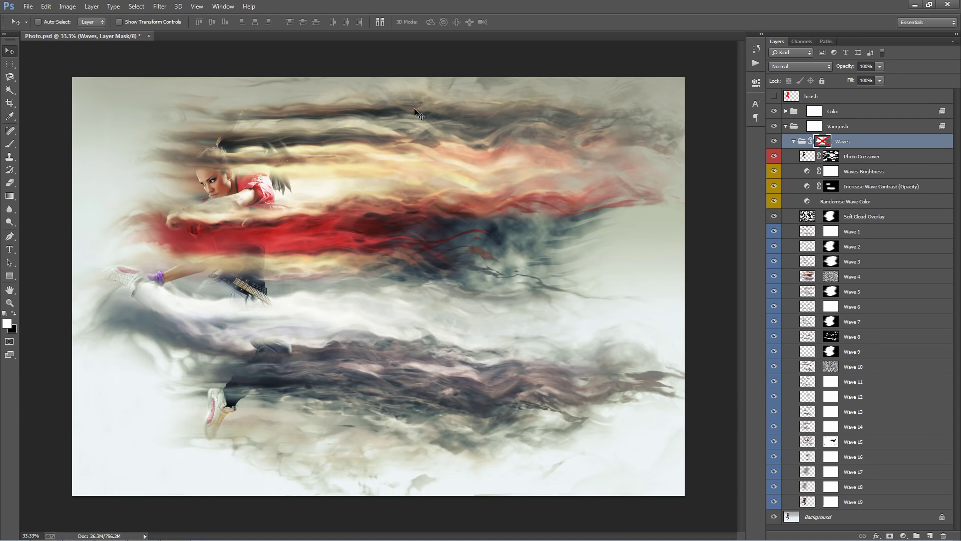
{"action": "left_click", "coordinate": [804, 143]}
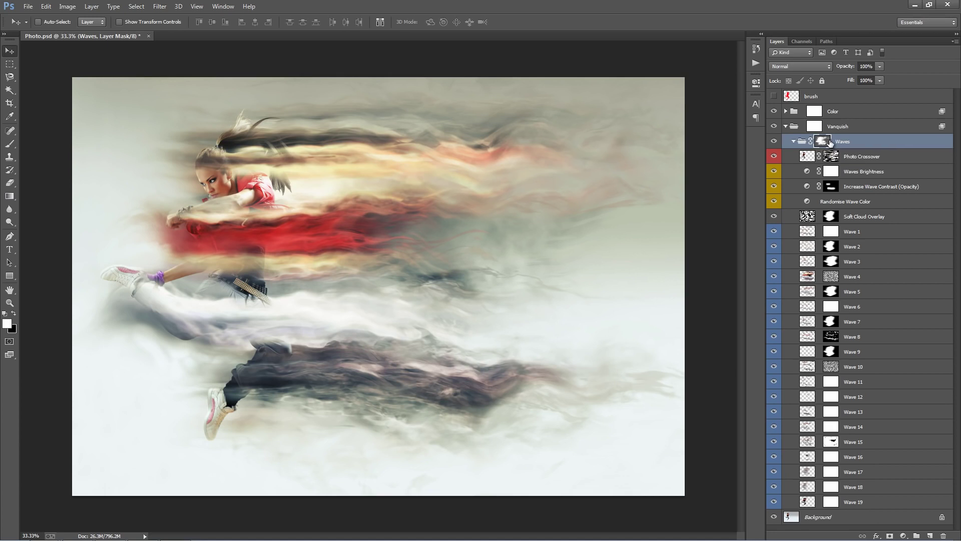
- Paint white on the Waves group mask with a 400 px brush to reveal waves around the legs and behind the lower foot
{"action": "key", "text": "b"}
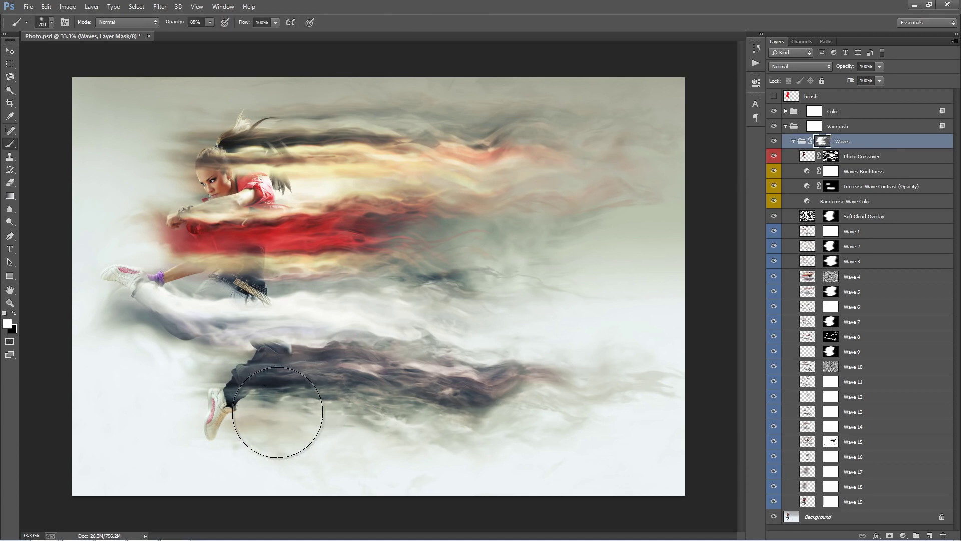
{"action": "key", "text": "["}
{"action": "key", "text": "["}
{"action": "key", "text": "["}
{"action": "mouse_move", "coordinate": [193, 373]}
{"action": "left_mouse_down"}
{"action": "mouse_move", "coordinate": [209, 398]}
{"action": "mouse_move", "coordinate": [185, 363]}
{"action": "mouse_move", "coordinate": [250, 420]}
{"action": "mouse_move", "coordinate": [313, 429]}
{"action": "mouse_move", "coordinate": [243, 424]}
{"action": "mouse_move", "coordinate": [261, 433]}
{"action": "mouse_move", "coordinate": [413, 450]}
{"action": "mouse_move", "coordinate": [334, 435]}
{"action": "mouse_move", "coordinate": [449, 448]}
{"action": "mouse_move", "coordinate": [600, 435]}
{"action": "left_mouse_up"}
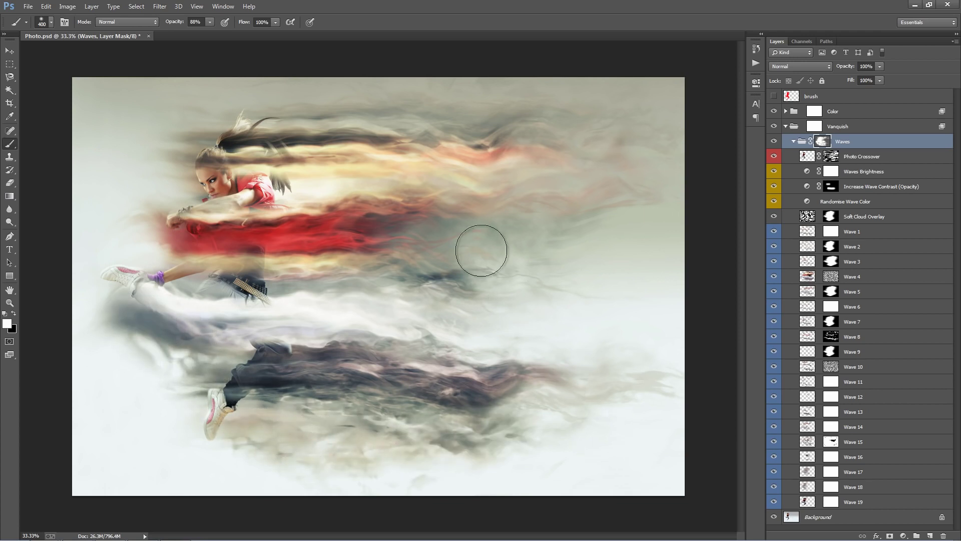
{"action": "mouse_move", "coordinate": [462, 379]}
{"action": "left_mouse_down"}
{"action": "mouse_move", "coordinate": [611, 371]}
{"action": "mouse_move", "coordinate": [662, 386]}
{"action": "mouse_move", "coordinate": [711, 370]}
{"action": "left_mouse_up"}
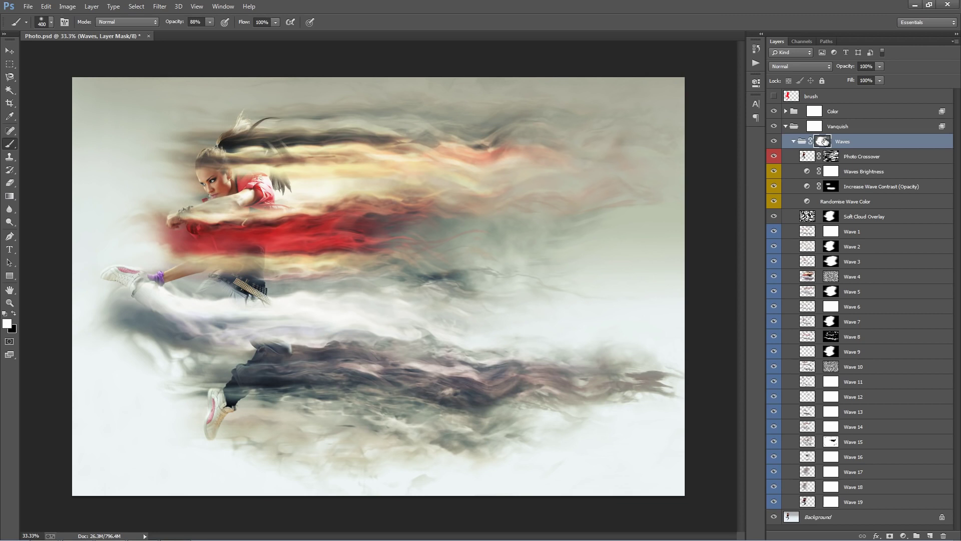
- Compare the waves with the Waves mask off and on, and paint white on the mask over the dark wave trailing the hair
{"action": "left_click", "coordinate": [825, 141], "text": "shift"}
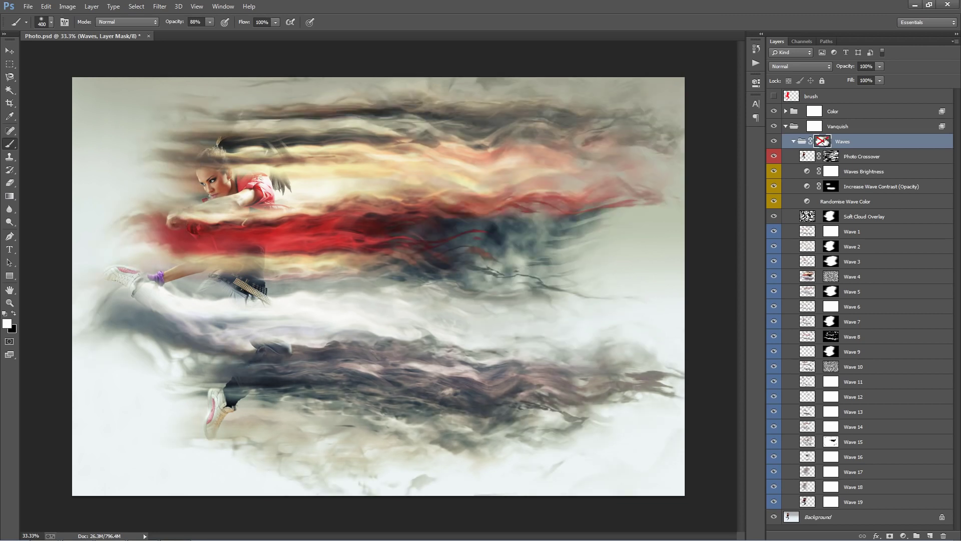
{"action": "left_click", "coordinate": [825, 141], "text": "shift"}
{"action": "mouse_move", "coordinate": [386, 140]}
{"action": "left_mouse_down"}
{"action": "mouse_move", "coordinate": [568, 125]}
{"action": "mouse_move", "coordinate": [500, 140]}
{"action": "left_mouse_up"}
{"action": "left_click", "coordinate": [822, 142], "text": "shift"}
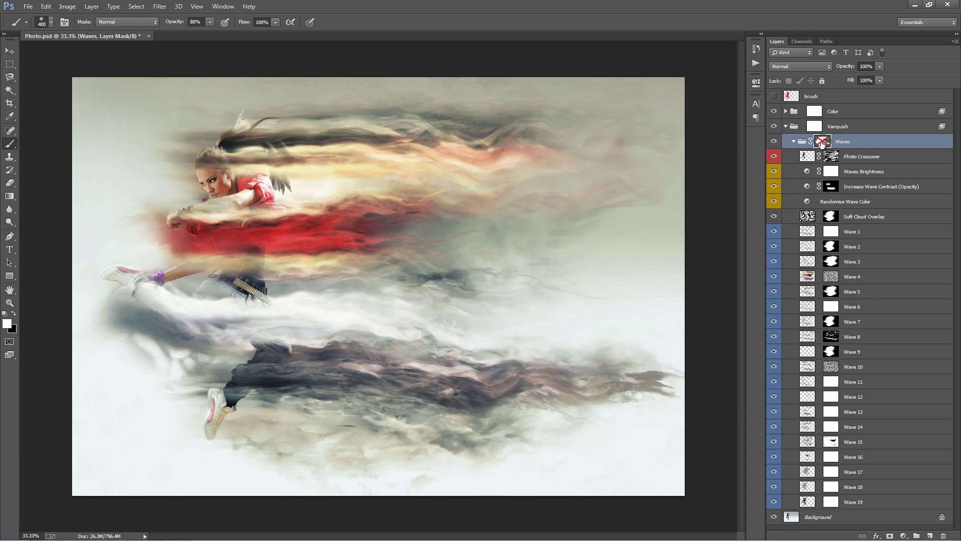
{"action": "left_click", "coordinate": [822, 142], "text": "shift"}
- Toggle the Soft Cloud Overlay layer's visibility and try its opacity at 30%
{"action": "left_click", "coordinate": [868, 156]}
{"action": "left_click", "coordinate": [871, 201]}
{"action": "left_click", "coordinate": [873, 217]}
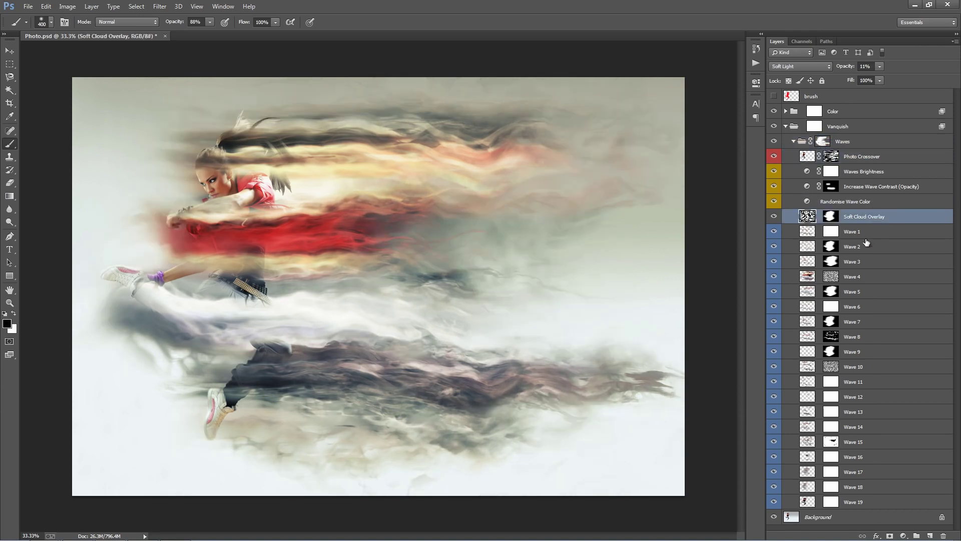
{"action": "left_click", "coordinate": [773, 217]}
{"action": "left_click", "coordinate": [773, 218]}
{"action": "left_click_drag", "start_coordinate": [843, 70], "coordinate": [852, 70]}
{"action": "key", "text": "Return"}
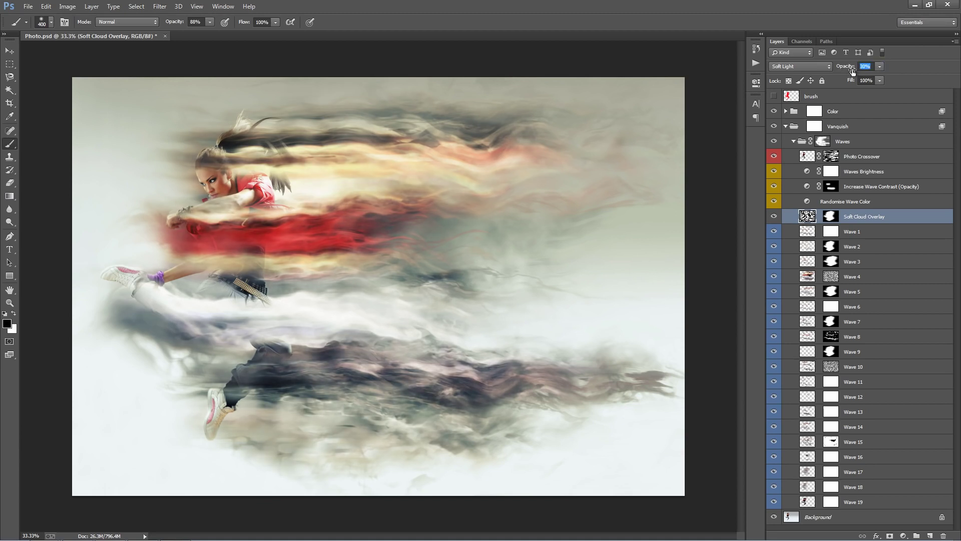
{"action": "key", "text": "v"}
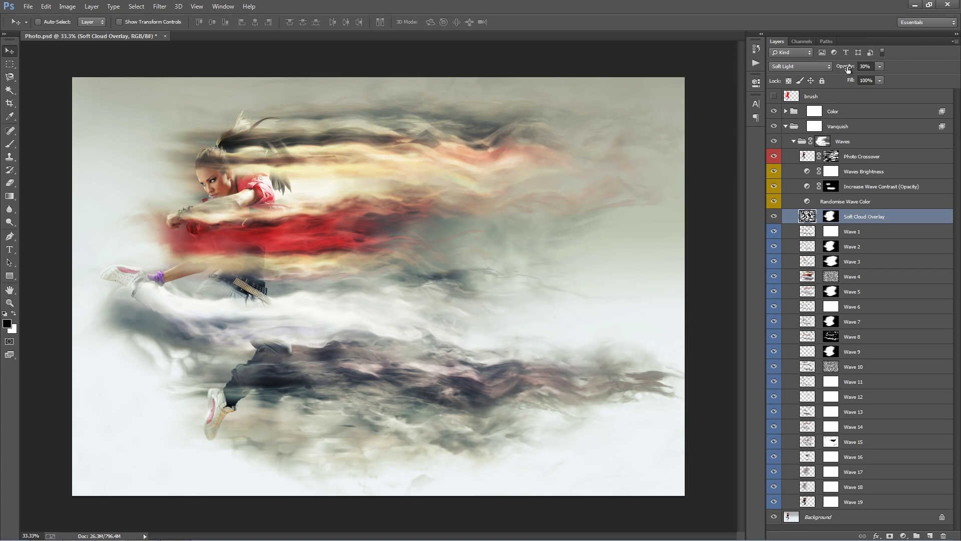
- Compare the Soft Cloud Overlay at 0% and 27% opacity, and settle on an opacity between them
{"action": "left_click_drag", "start_coordinate": [847, 69], "coordinate": [285, 110]}
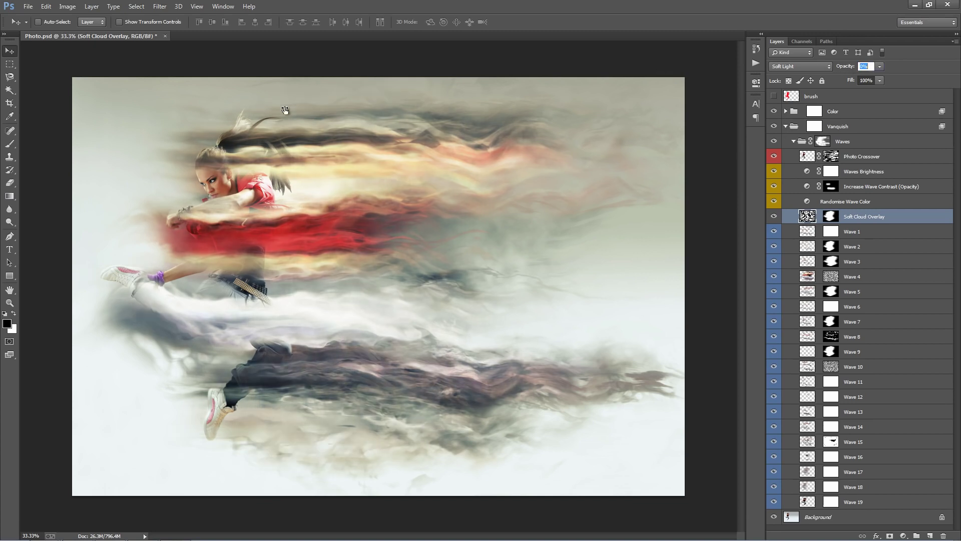
{"action": "left_click_drag", "start_coordinate": [285, 110], "coordinate": [298, 110]}
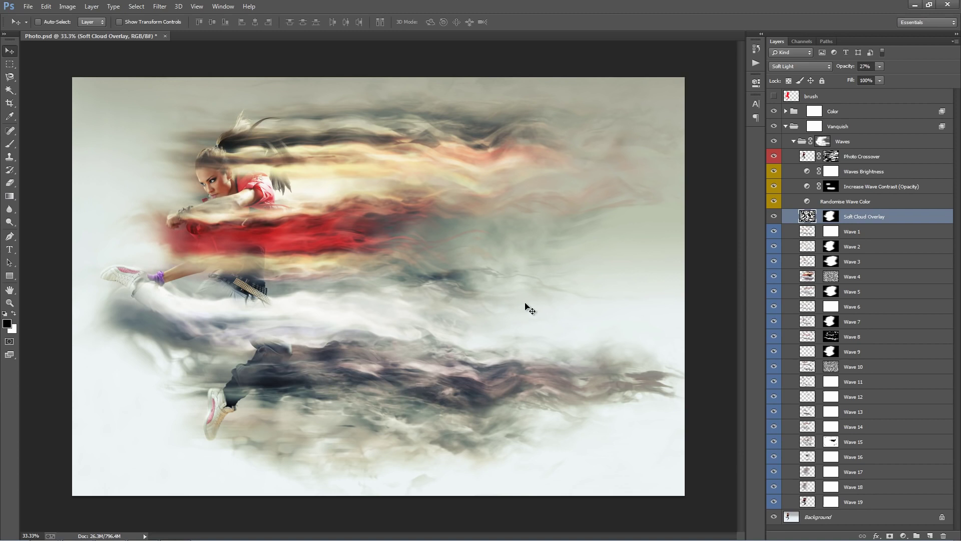
{"action": "left_click_drag", "start_coordinate": [847, 68], "coordinate": [819, 67]}
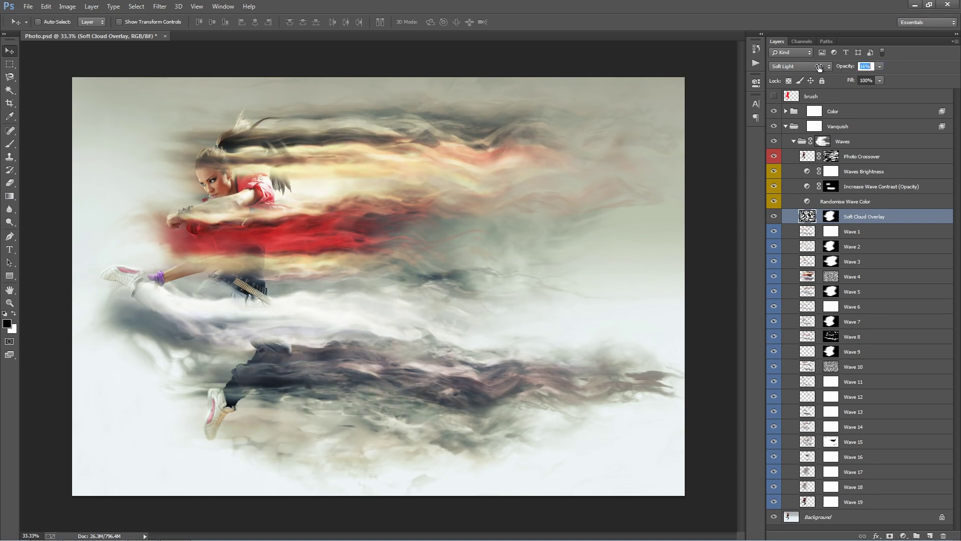
- Select the layers Wave 1 through Wave 19 together, and select Wave 5 and Wave 2 individually
{"action": "left_click", "coordinate": [877, 236]}
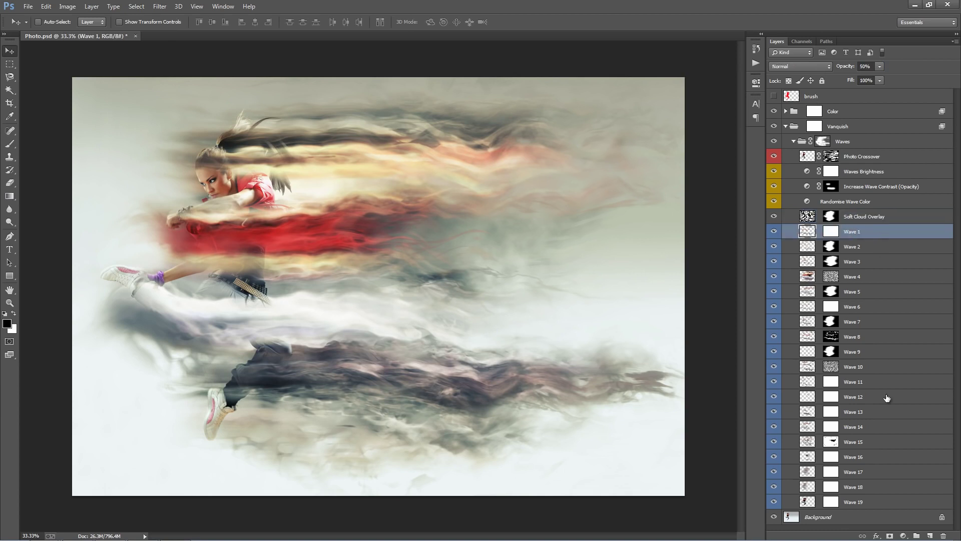
{"action": "left_click", "coordinate": [871, 502], "text": "shift"}
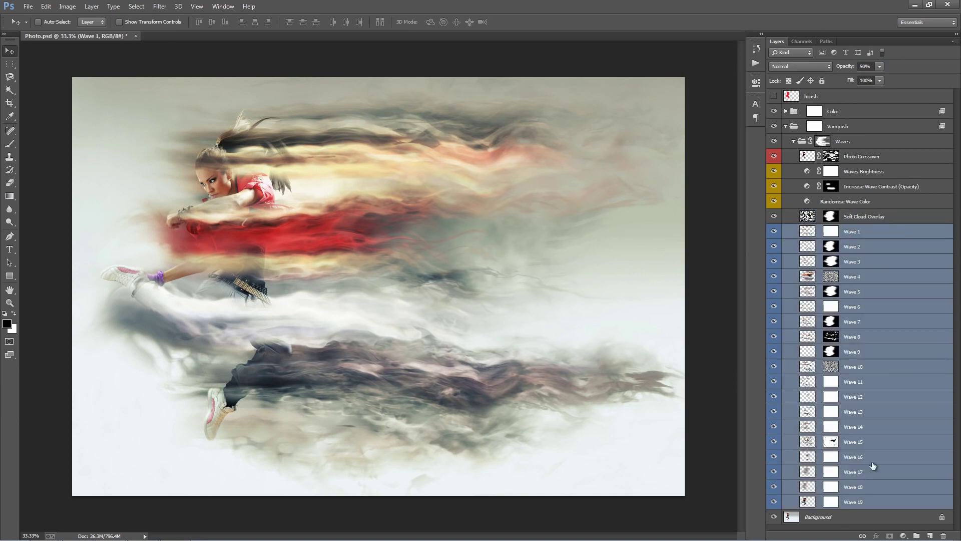
{"action": "left_click", "coordinate": [864, 288]}
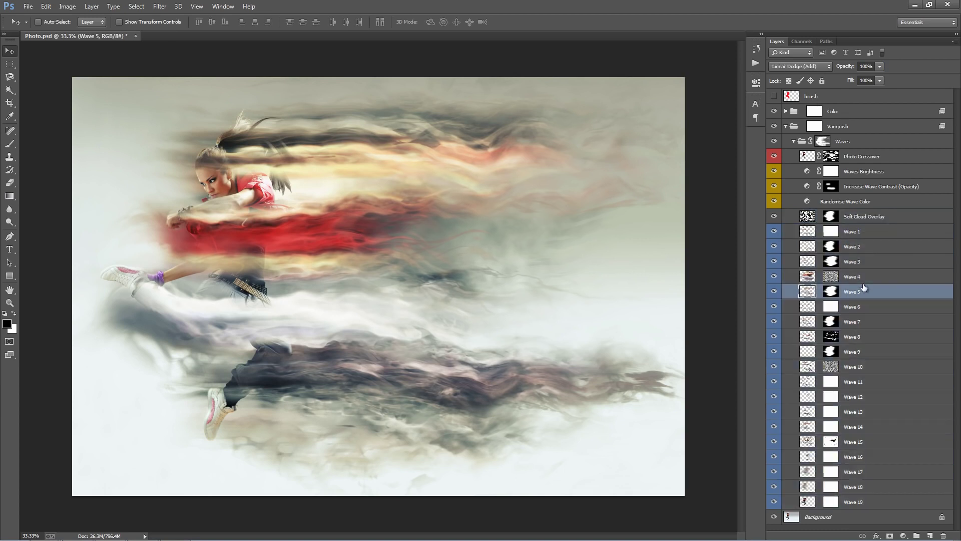
{"action": "left_click", "coordinate": [853, 255]}
- Hide the layers Wave 1 through Wave 19, and reveal them again one by one from Wave 19 up to Wave 10
{"action": "left_click_drag", "start_coordinate": [774, 231], "coordinate": [777, 502]}
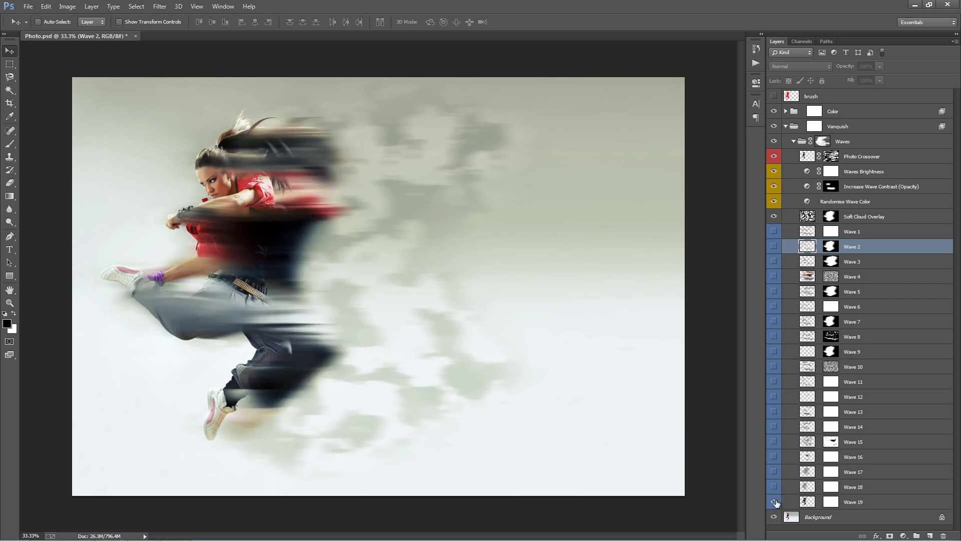
{"action": "left_click", "coordinate": [774, 487]}
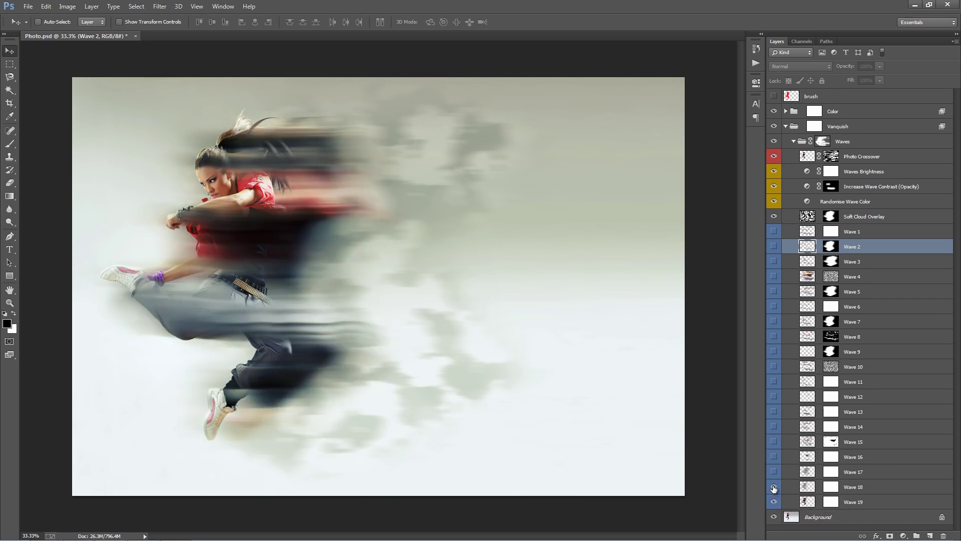
{"action": "left_click", "coordinate": [774, 471]}
{"action": "left_click", "coordinate": [774, 456]}
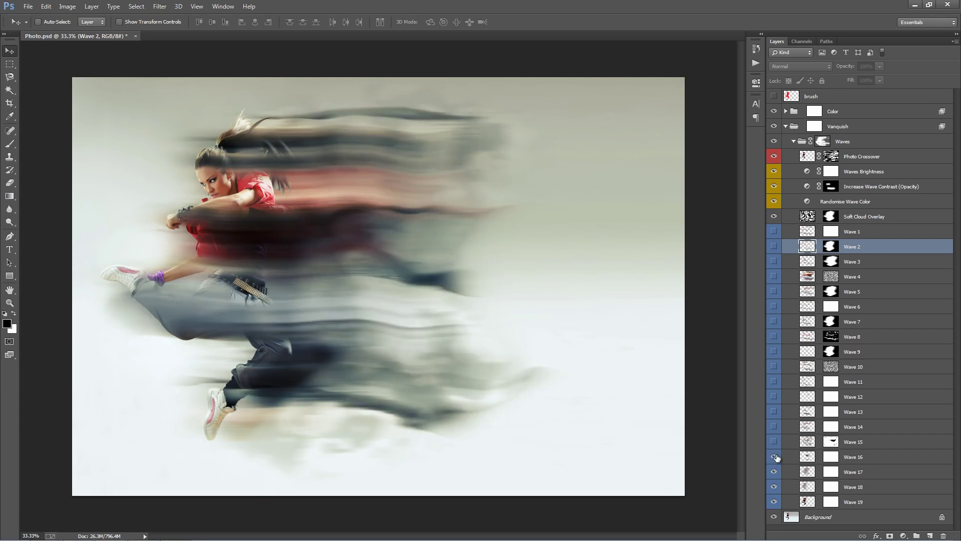
{"action": "left_click", "coordinate": [774, 442]}
{"action": "left_click", "coordinate": [774, 427]}
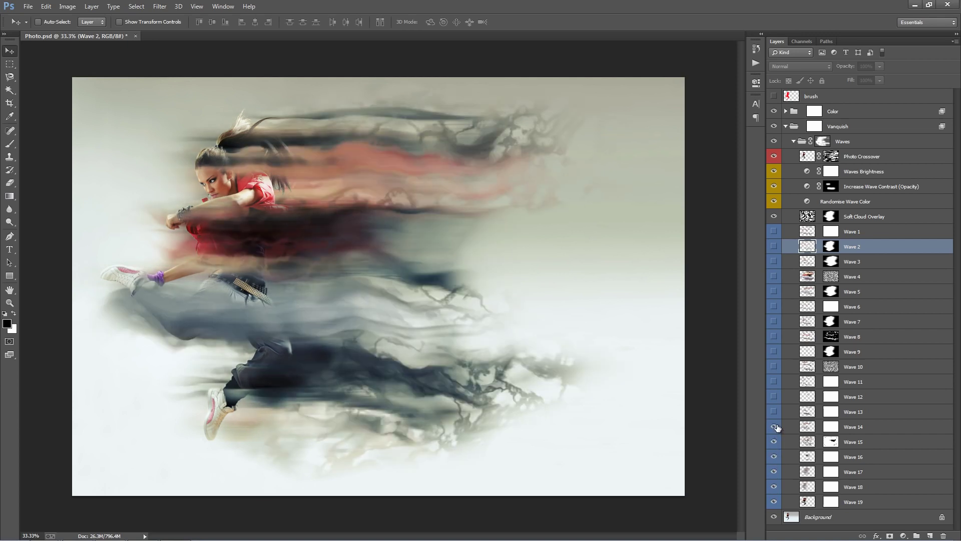
{"action": "left_click", "coordinate": [774, 411]}
{"action": "left_click", "coordinate": [774, 397]}
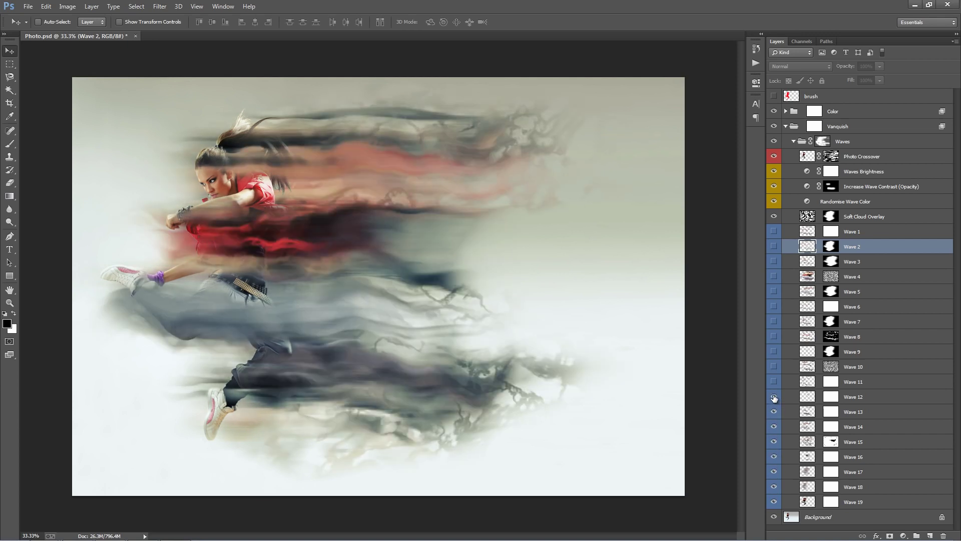
{"action": "left_click", "coordinate": [773, 381]}
{"action": "left_click", "coordinate": [773, 366]}
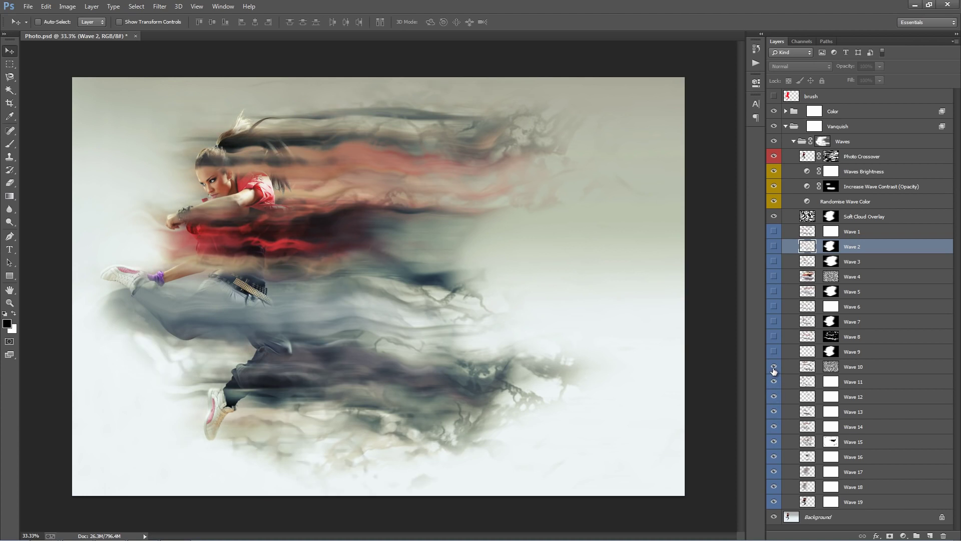
- Reveal the remaining hidden wave layers one by one from Wave 9 up to Wave 1
{"action": "left_click", "coordinate": [774, 352]}
{"action": "left_click", "coordinate": [773, 336]}
{"action": "left_click", "coordinate": [774, 321]}
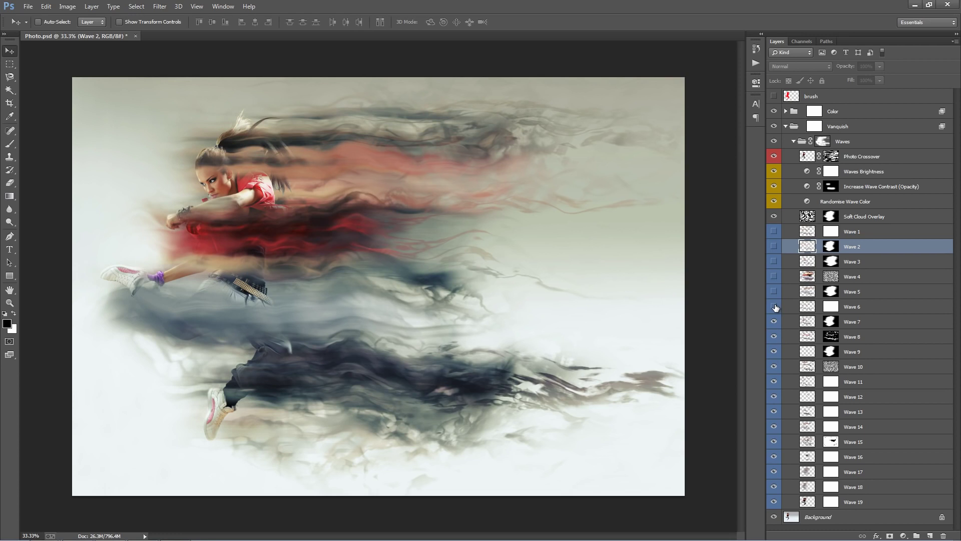
{"action": "left_click", "coordinate": [773, 307]}
{"action": "left_click", "coordinate": [774, 291]}
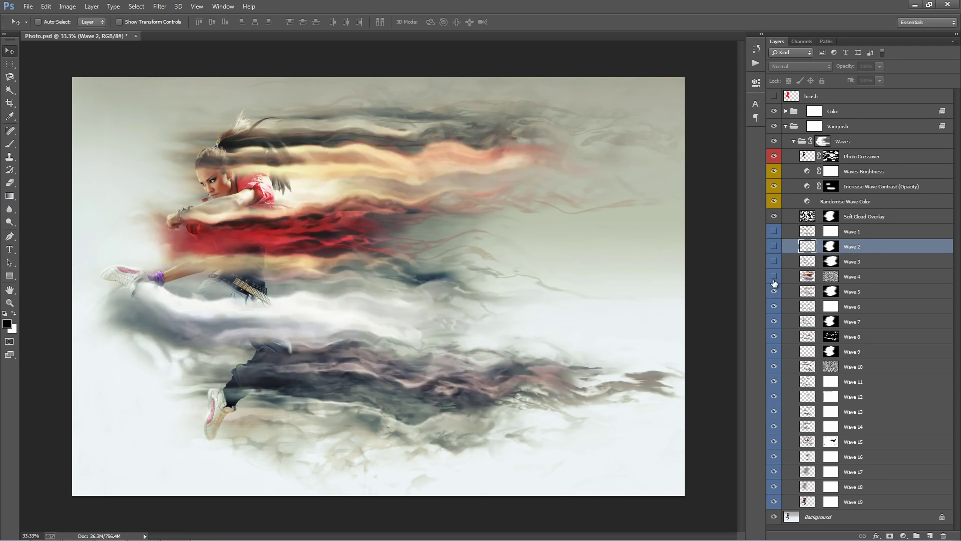
{"action": "left_click", "coordinate": [774, 276]}
{"action": "left_click", "coordinate": [774, 262]}
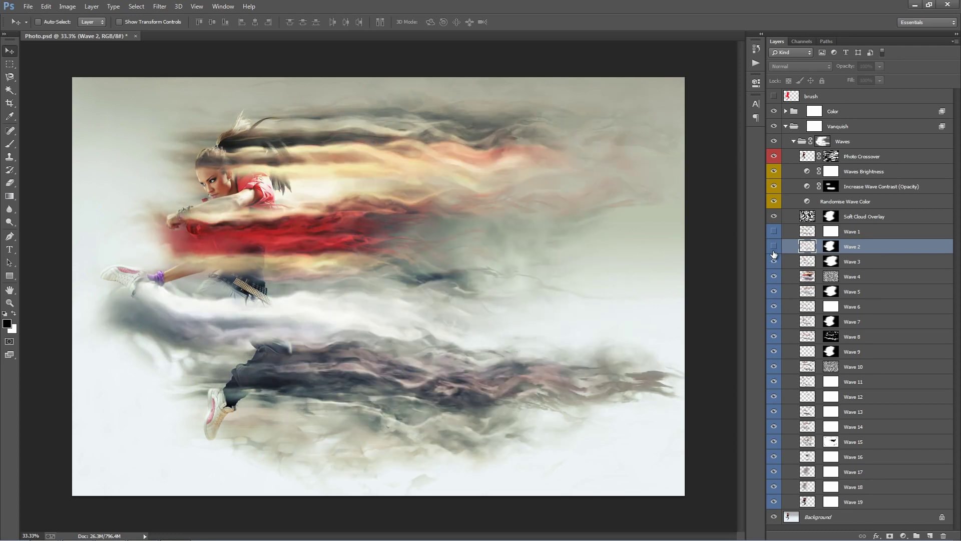
{"action": "left_click", "coordinate": [774, 246]}
{"action": "left_click", "coordinate": [774, 232]}
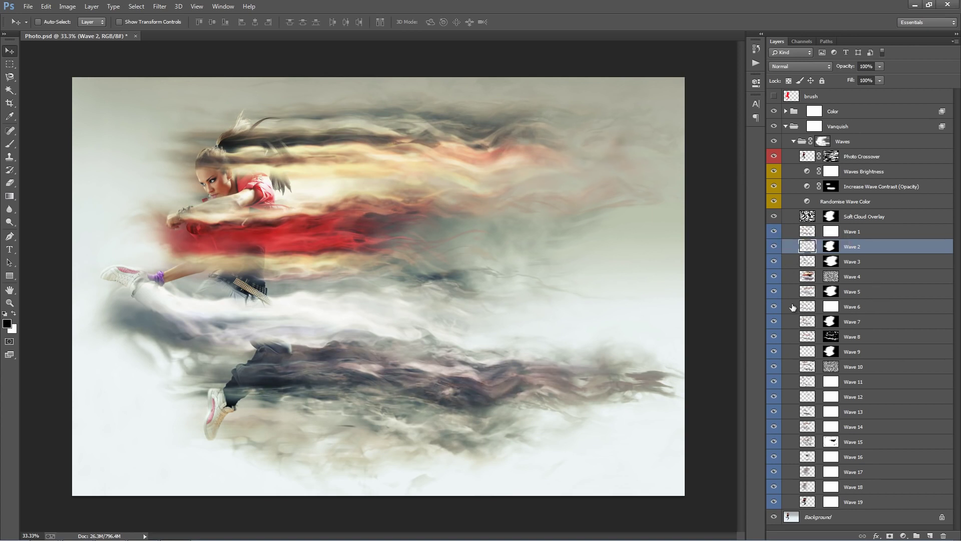
- Select Wave 4 and toggle its visibility repeatedly to examine what it contributes to the waves, leaving it shown
{"action": "left_click", "coordinate": [877, 279]}
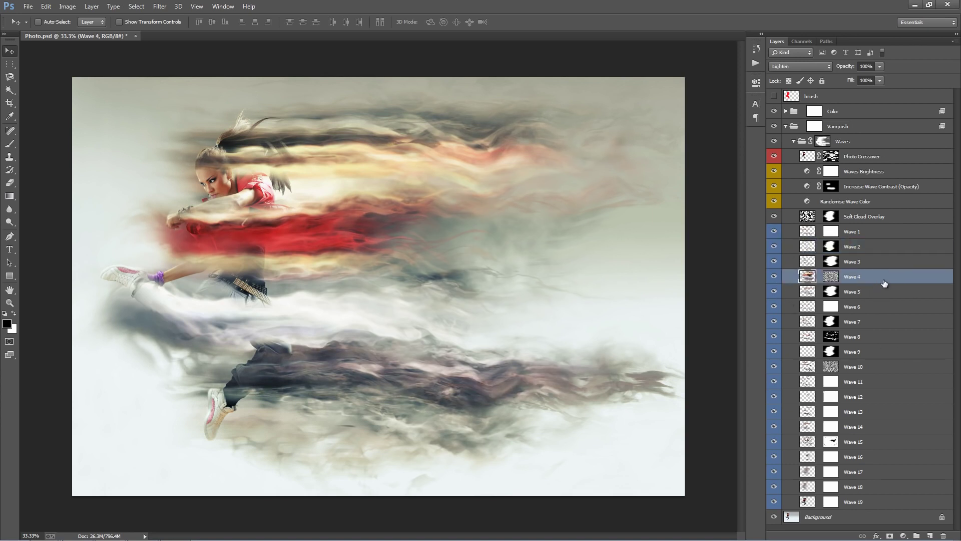
{"action": "left_click", "coordinate": [776, 278]}
{"action": "left_click", "coordinate": [775, 277]}
{"action": "left_click", "coordinate": [775, 277]}
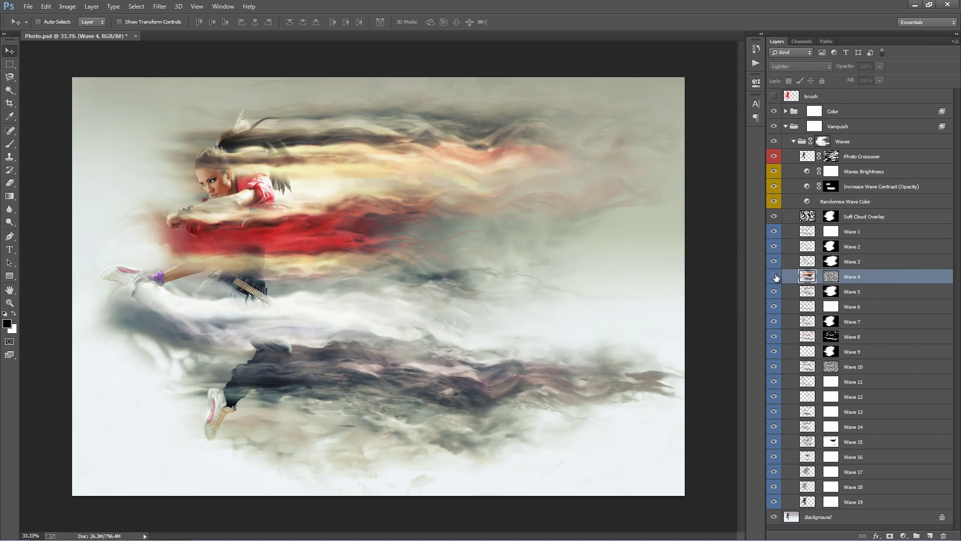
{"action": "left_click", "coordinate": [776, 277]}
{"action": "left_click", "coordinate": [775, 277]}
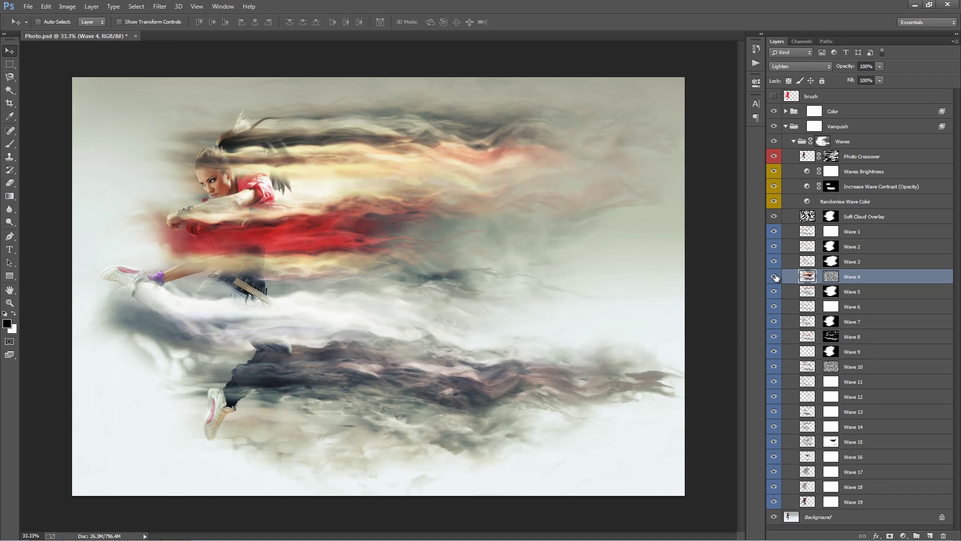
{"action": "left_click", "coordinate": [776, 277]}
{"action": "left_click", "coordinate": [775, 277]}
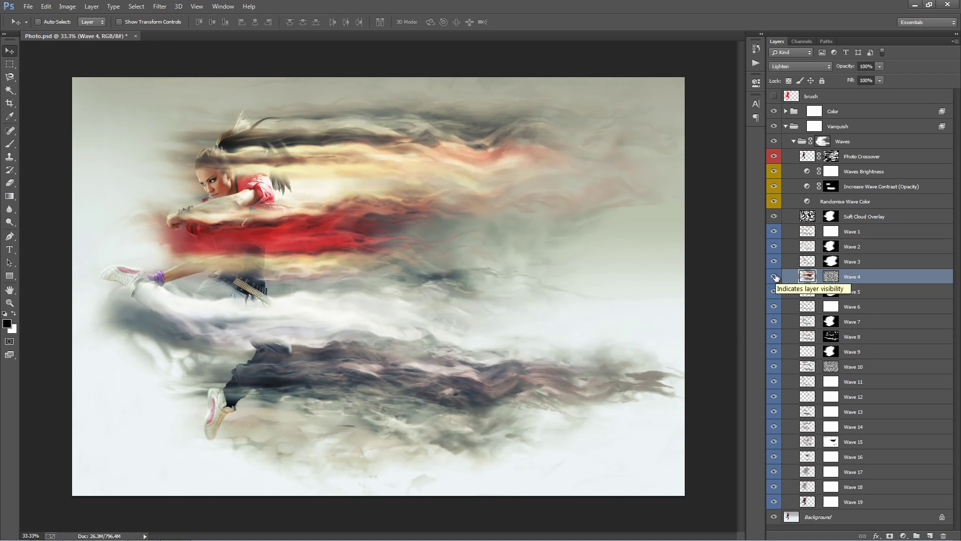
{"action": "left_click", "coordinate": [775, 277]}
{"action": "left_click", "coordinate": [775, 278]}
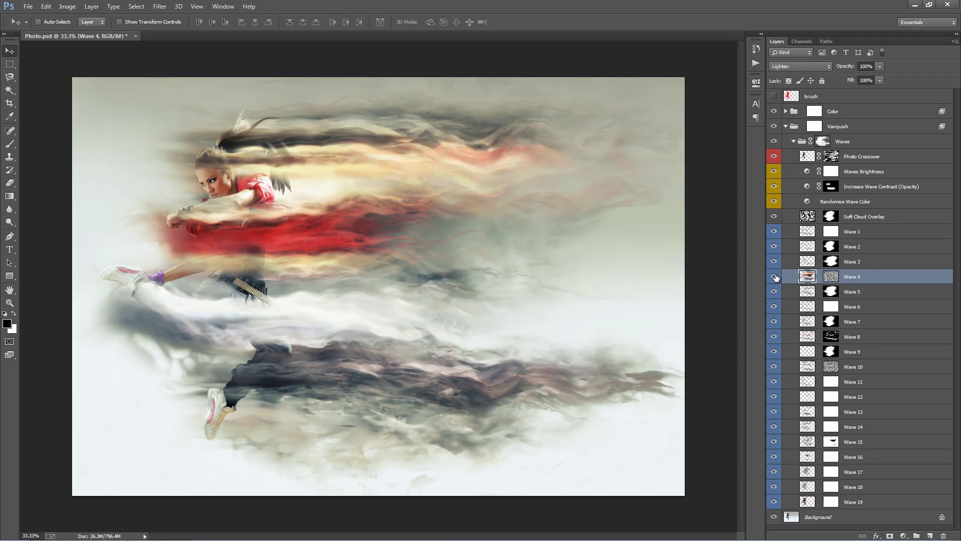
{"action": "left_click", "coordinate": [775, 277]}
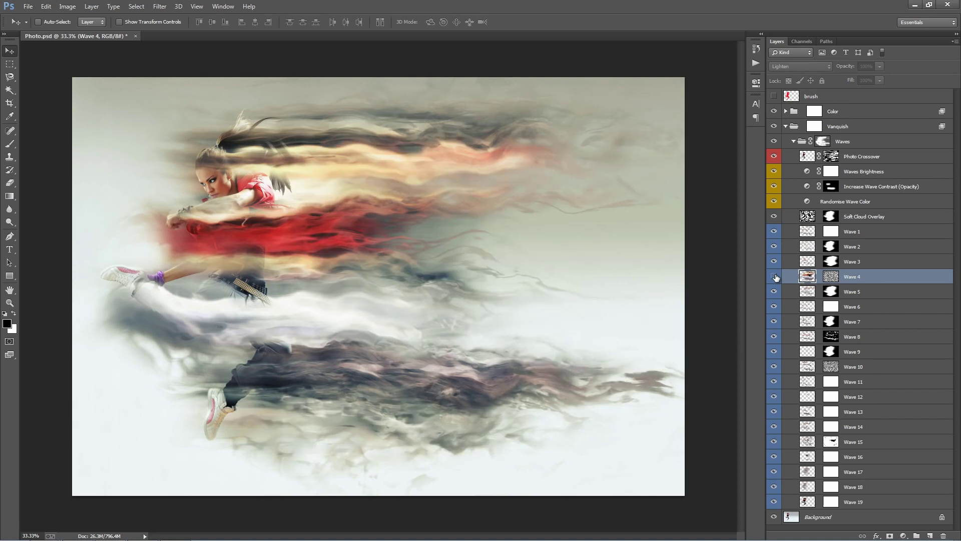
{"action": "left_click", "coordinate": [775, 277]}
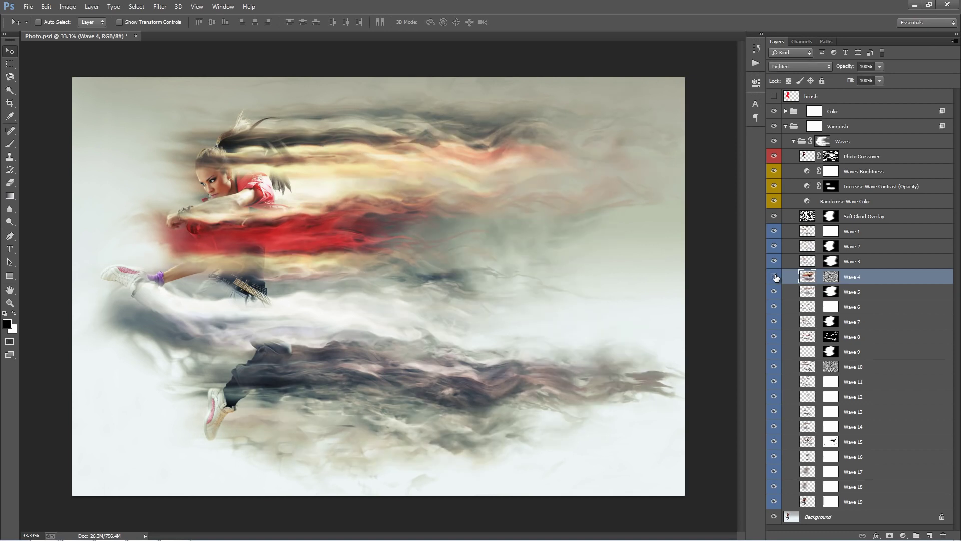
{"action": "left_click", "coordinate": [776, 278]}
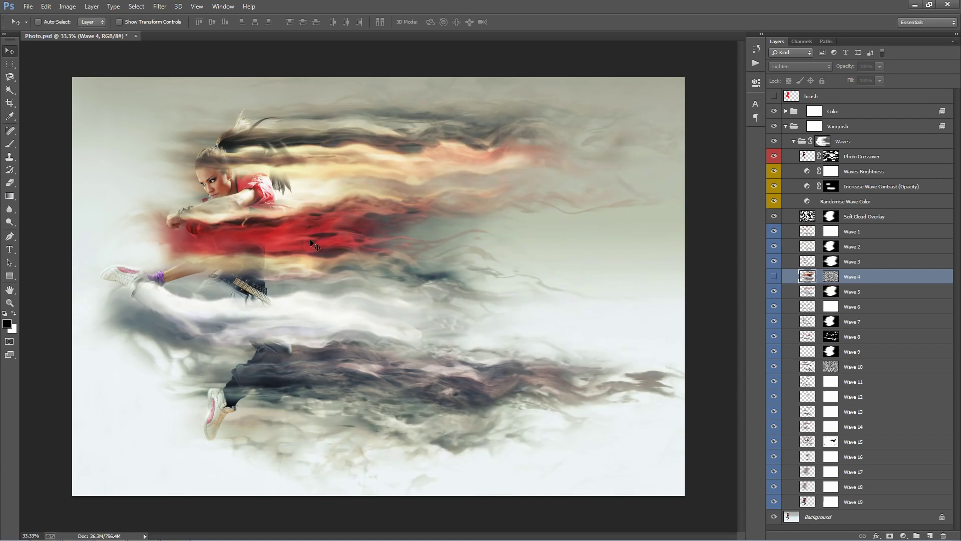
{"action": "left_click", "coordinate": [775, 276]}
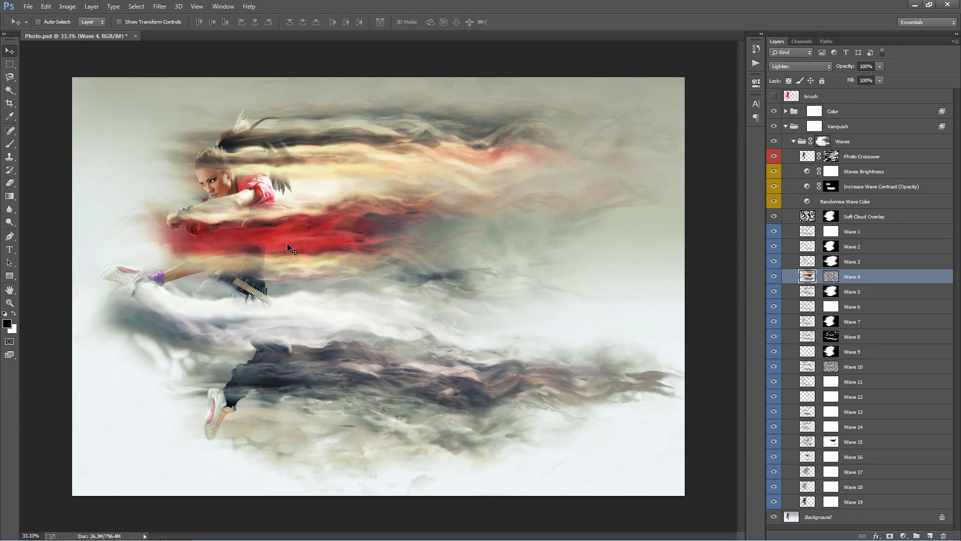
- Paint black with the Brush on Wave 4's layer mask across the red wave trailing from the dancer's shirt
{"action": "left_click", "coordinate": [830, 276]}
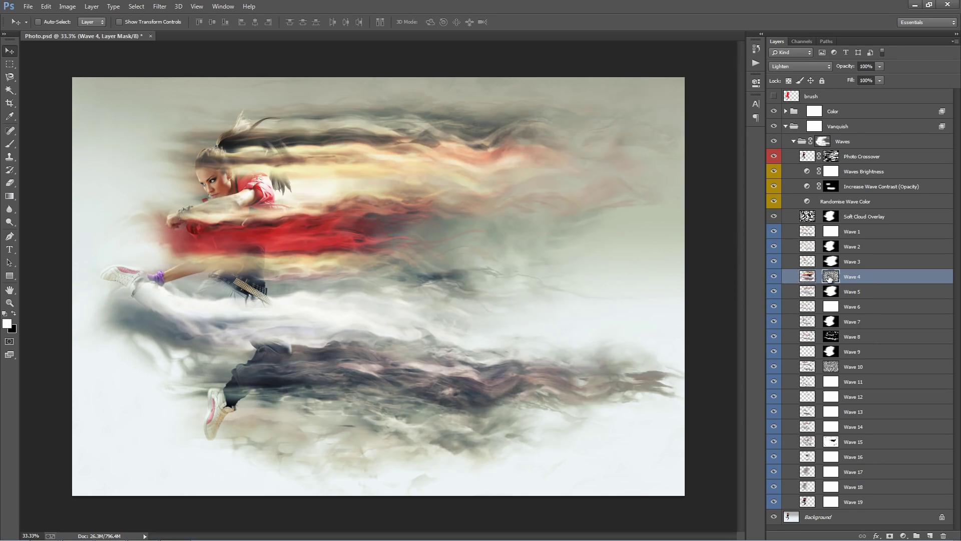
{"action": "key", "text": "b"}
{"action": "key", "text": "x"}
{"action": "key", "text": "x"}
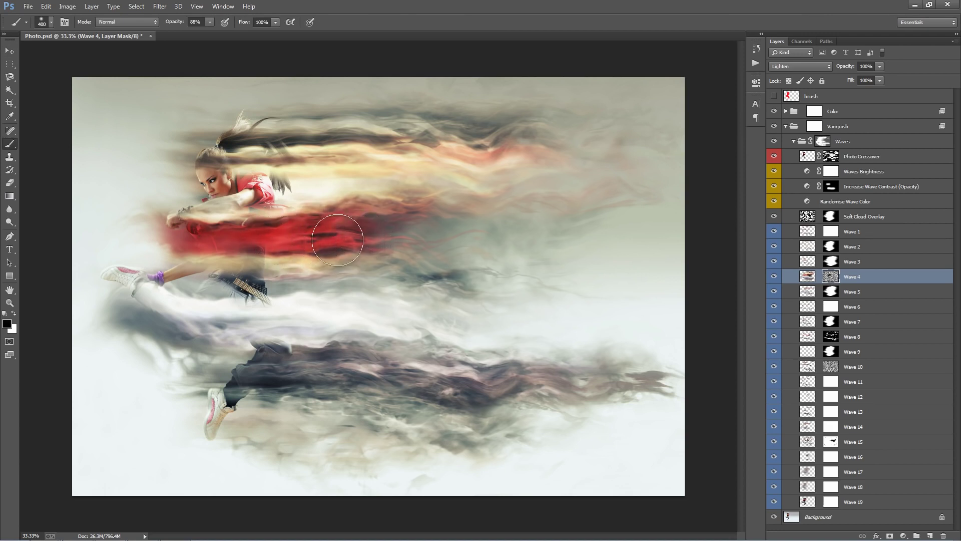
{"action": "mouse_move", "coordinate": [310, 238]}
{"action": "left_mouse_down"}
{"action": "mouse_move", "coordinate": [431, 225]}
{"action": "mouse_move", "coordinate": [341, 234]}
{"action": "mouse_move", "coordinate": [551, 231]}
{"action": "mouse_move", "coordinate": [625, 243]}
{"action": "left_mouse_up"}
- Compare the red wave with the masked Wave 4 layer hidden and shown
{"action": "left_click", "coordinate": [774, 276]}
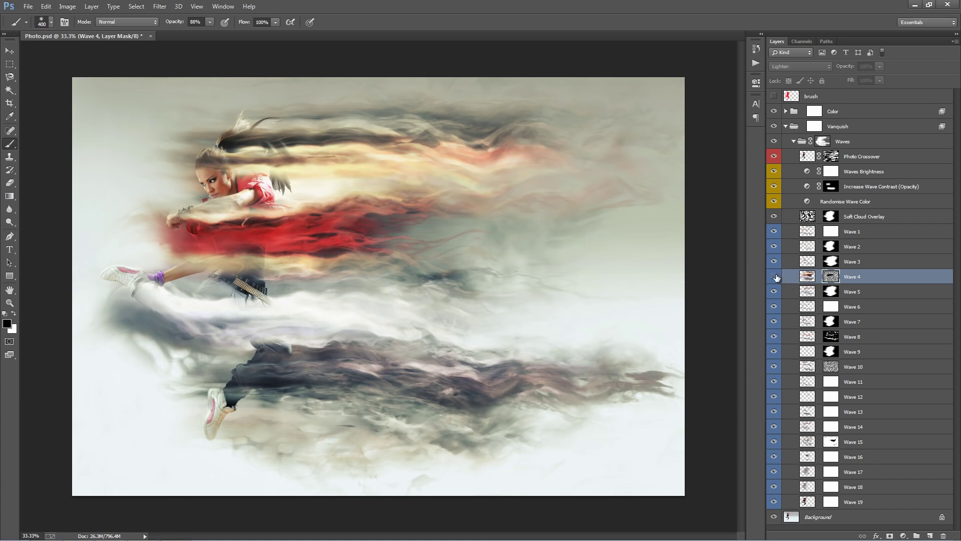
{"action": "left_click", "coordinate": [775, 276]}
{"action": "left_click", "coordinate": [774, 276]}
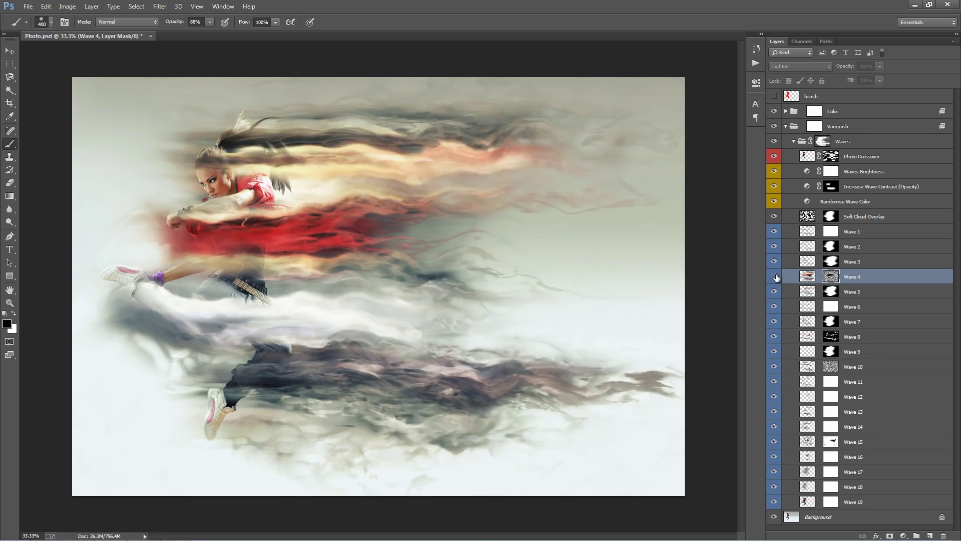
{"action": "left_click", "coordinate": [775, 276]}
{"action": "left_click", "coordinate": [774, 277]}
{"action": "left_click", "coordinate": [774, 276]}
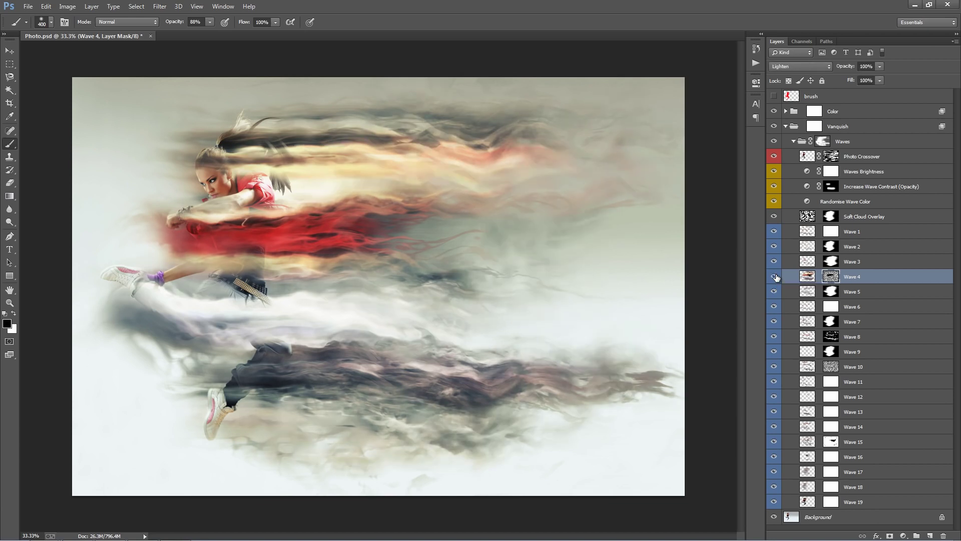
{"action": "left_click", "coordinate": [774, 277]}
{"action": "left_click", "coordinate": [774, 276]}
- Select Wave 3 with the Move tool active, and compare the image with Wave 1 through Wave 3 hidden and shown
{"action": "key", "text": "v"}
{"action": "left_click", "coordinate": [851, 260]}
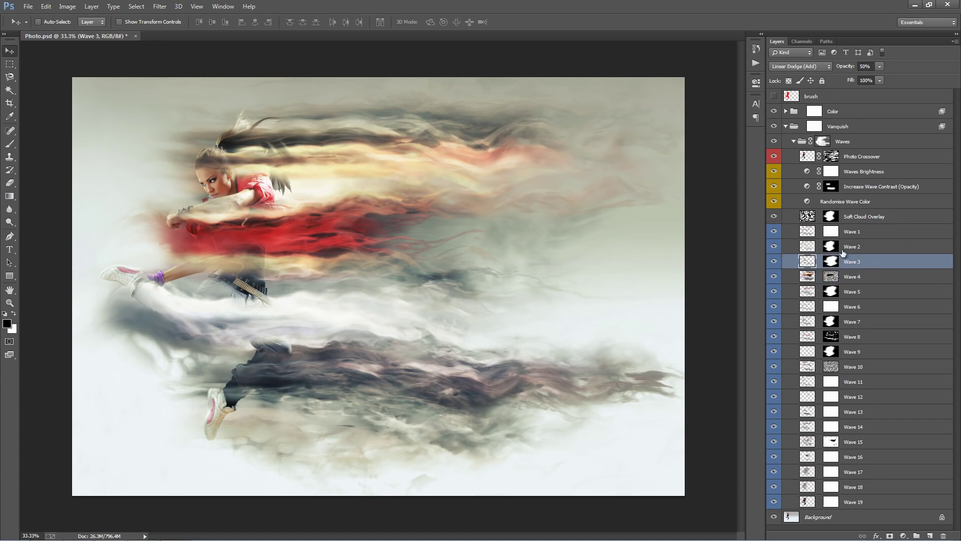
{"action": "left_click_drag", "start_coordinate": [775, 231], "coordinate": [774, 265]}
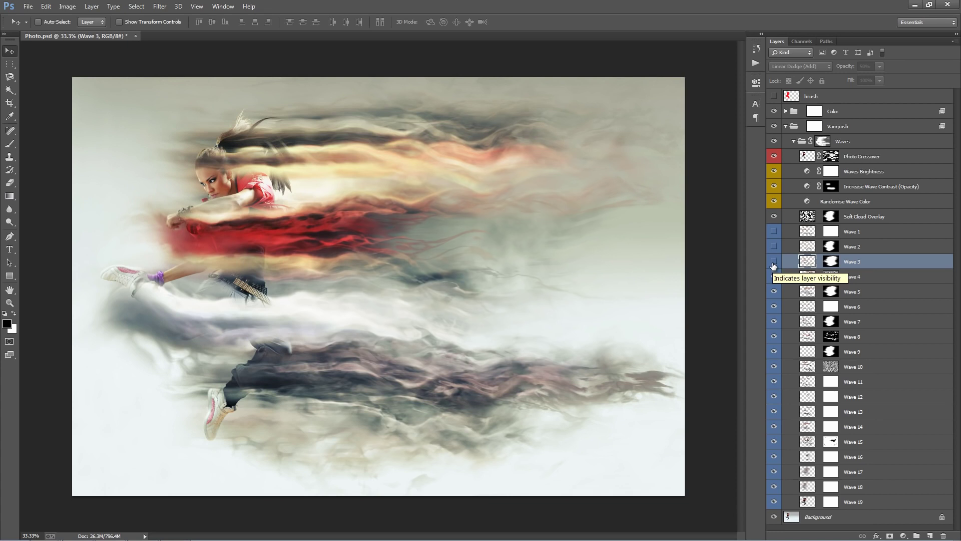
{"action": "left_click_drag", "start_coordinate": [773, 264], "coordinate": [773, 241]}
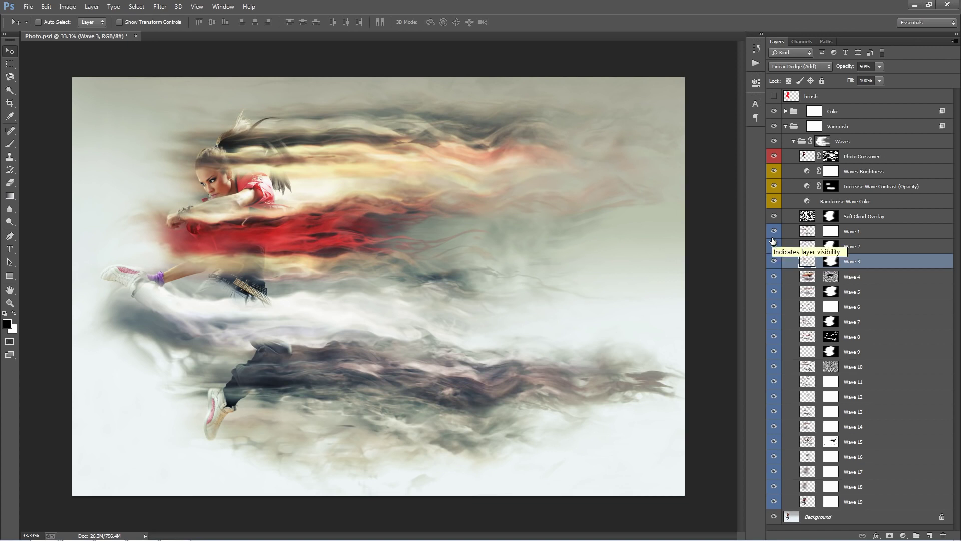
{"action": "left_click", "coordinate": [773, 238]}
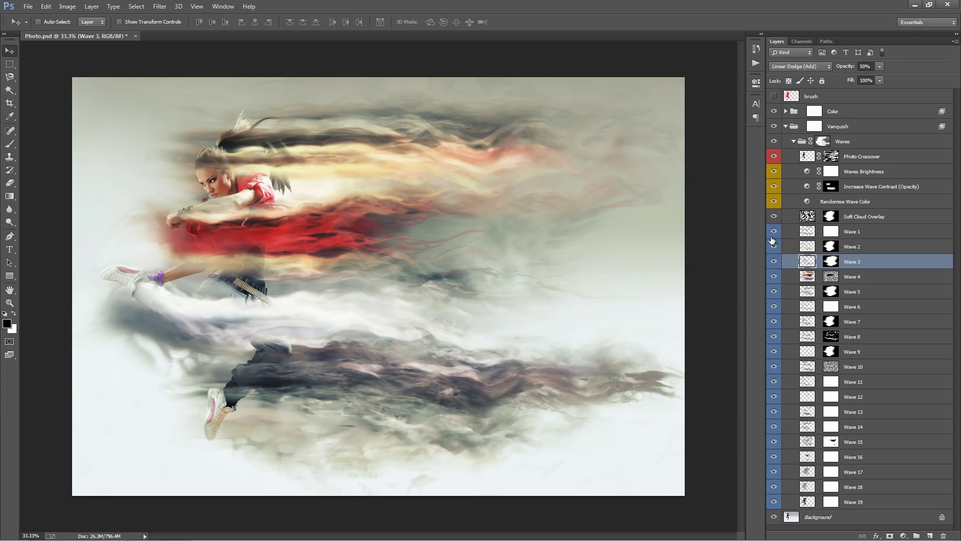
- Select the layers Wave 1 through Wave 6 individually to examine their blend modes and opacities
{"action": "left_click", "coordinate": [806, 235]}
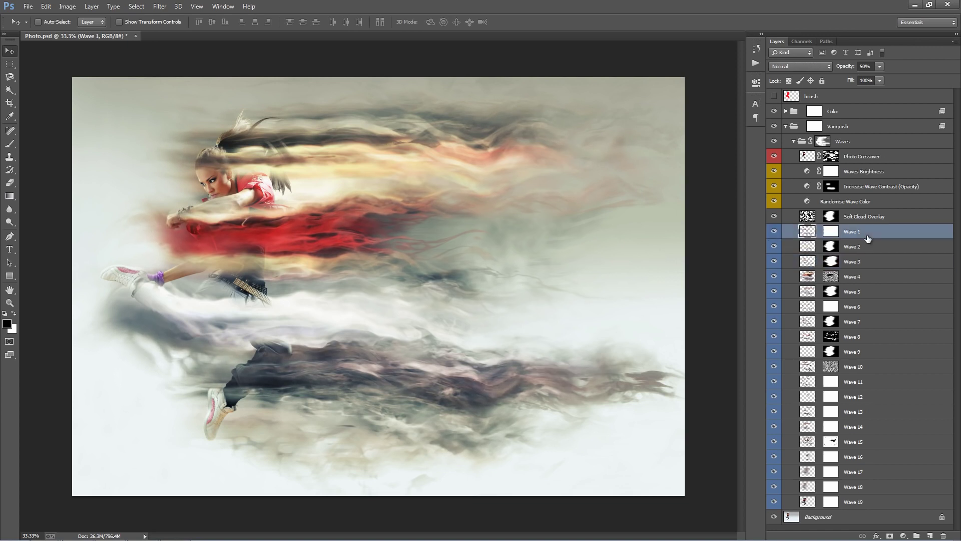
{"action": "left_click", "coordinate": [830, 247]}
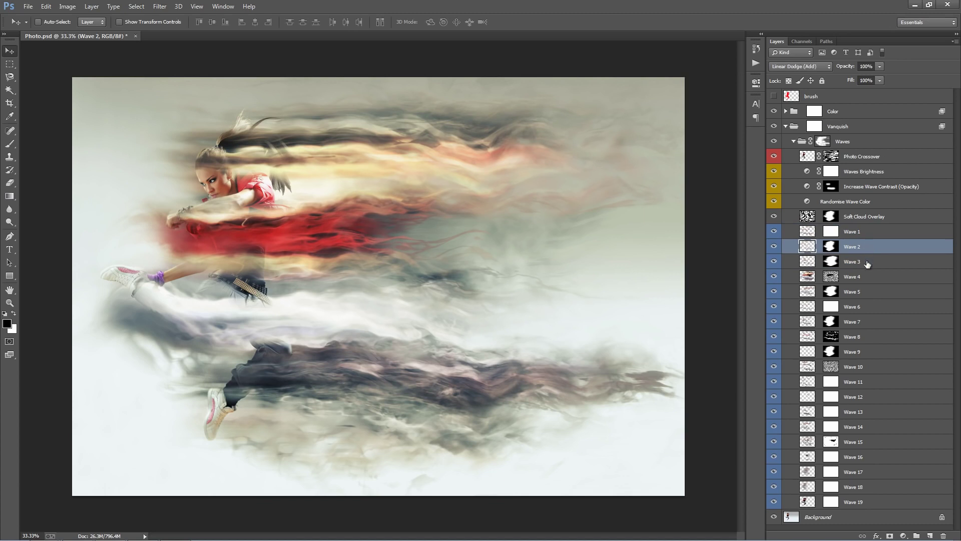
{"action": "left_click", "coordinate": [867, 262]}
{"action": "left_click", "coordinate": [871, 277]}
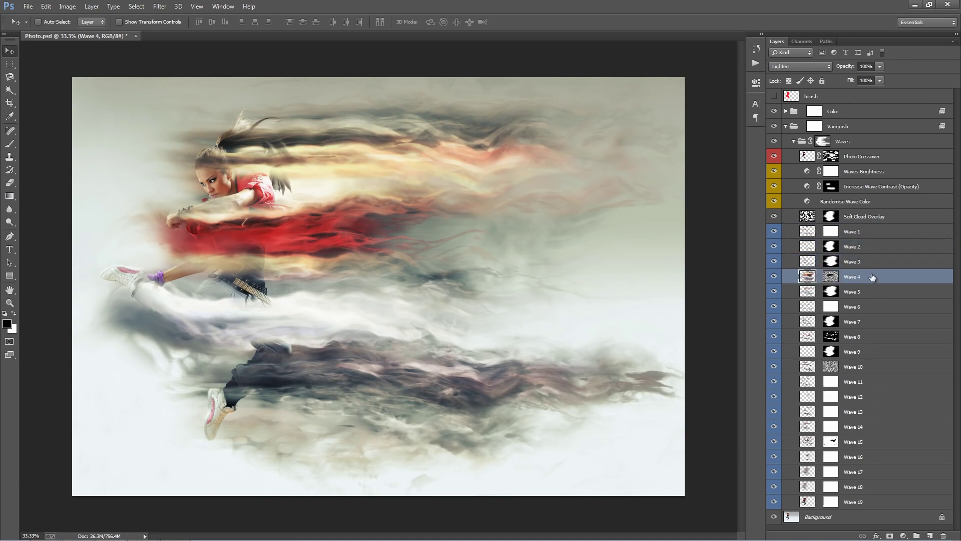
{"action": "left_click", "coordinate": [869, 263]}
{"action": "left_click", "coordinate": [871, 275]}
{"action": "left_click", "coordinate": [870, 291]}
{"action": "left_click", "coordinate": [870, 307]}
- Try the Normal blend mode on Wave 5, and set its blend mode to Overlay
{"action": "left_click", "coordinate": [869, 292]}
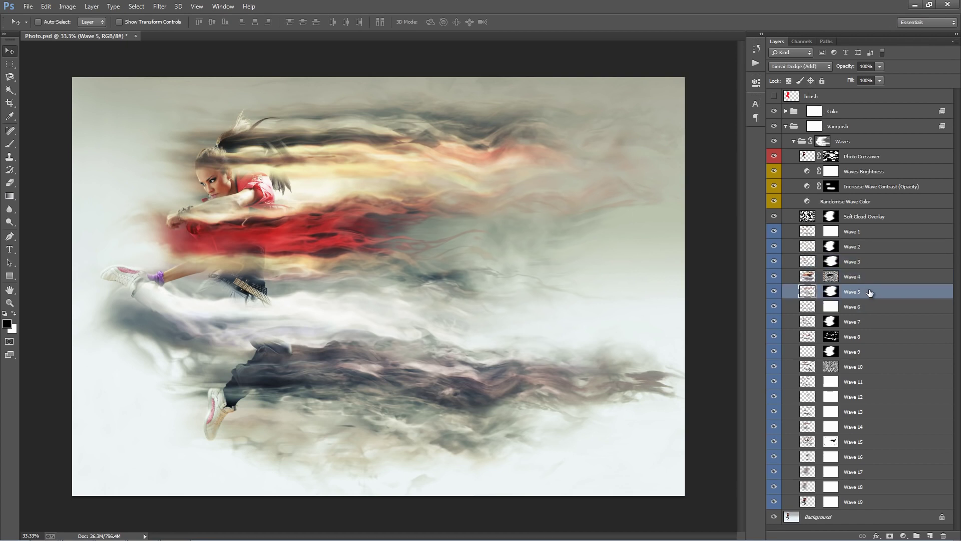
{"action": "left_click", "coordinate": [795, 67]}
{"action": "left_click", "coordinate": [800, 77]}
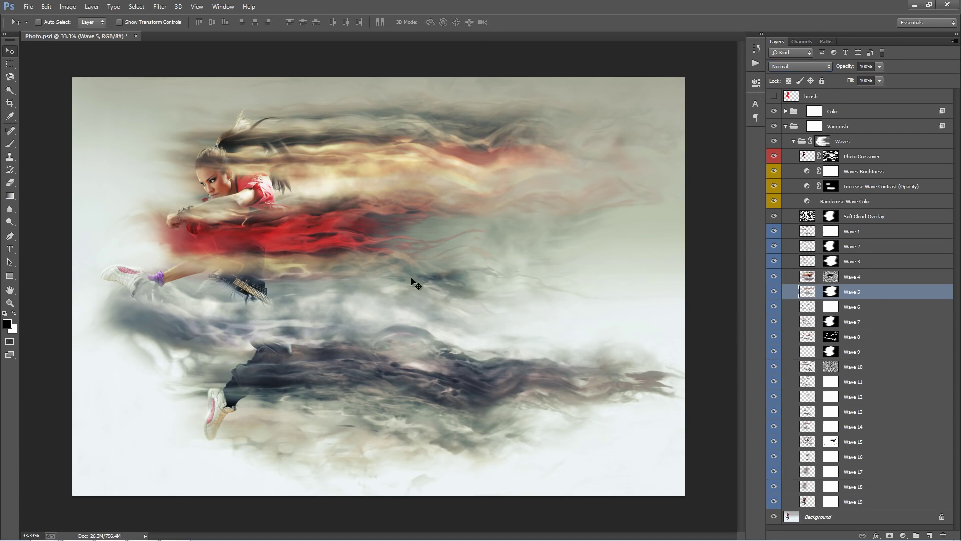
{"action": "left_click", "coordinate": [796, 67]}
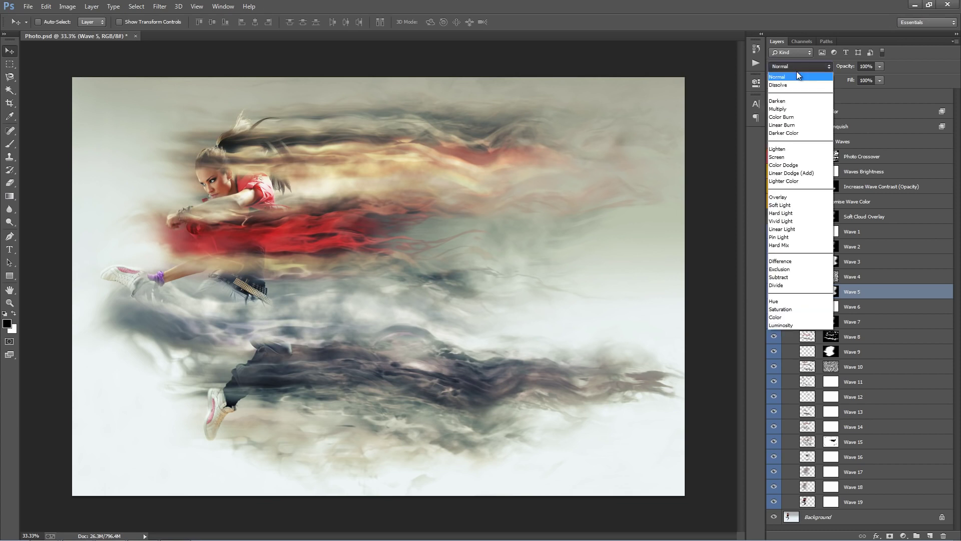
{"action": "left_click", "coordinate": [795, 195]}
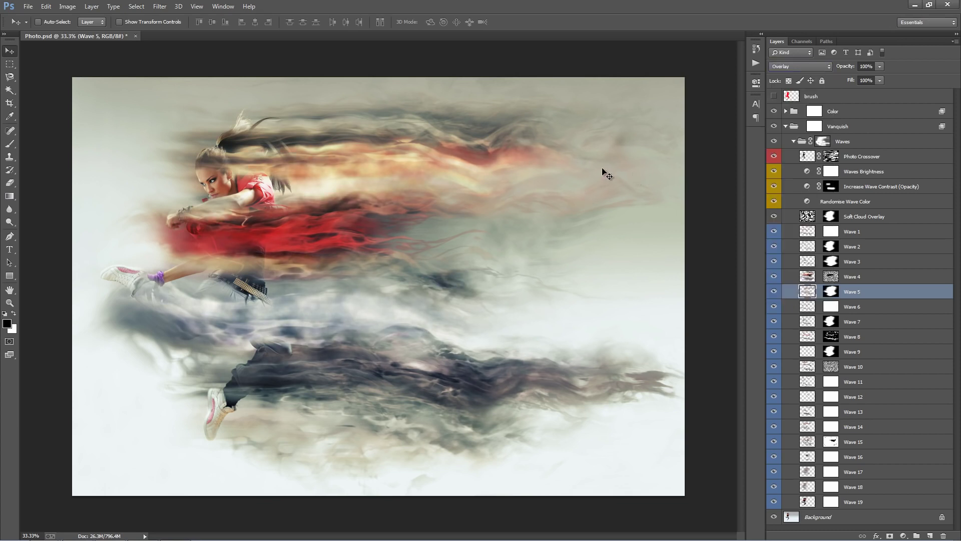
- Set the blend mode of the Wave 5 layer to Linear Dodge (Add)
{"action": "left_click", "coordinate": [805, 70]}
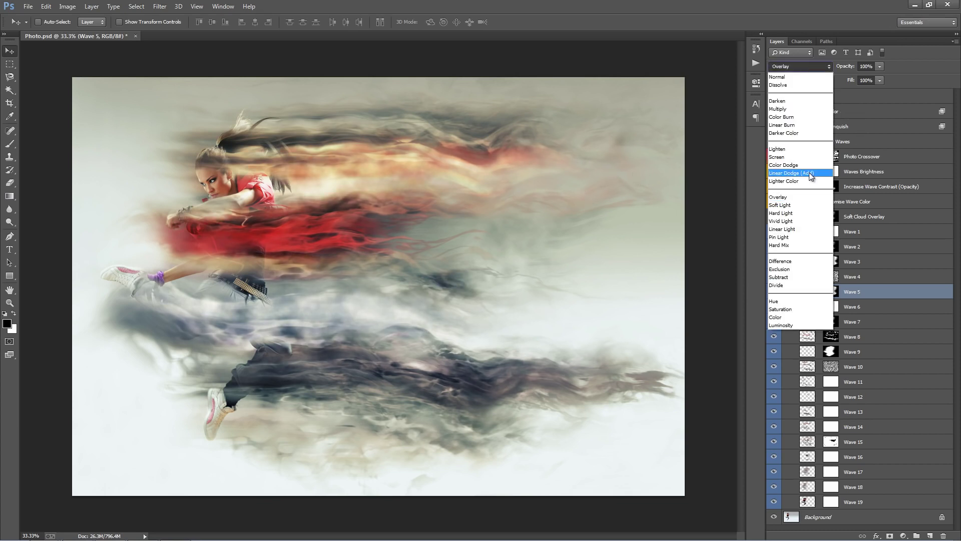
{"action": "left_click", "coordinate": [808, 172]}
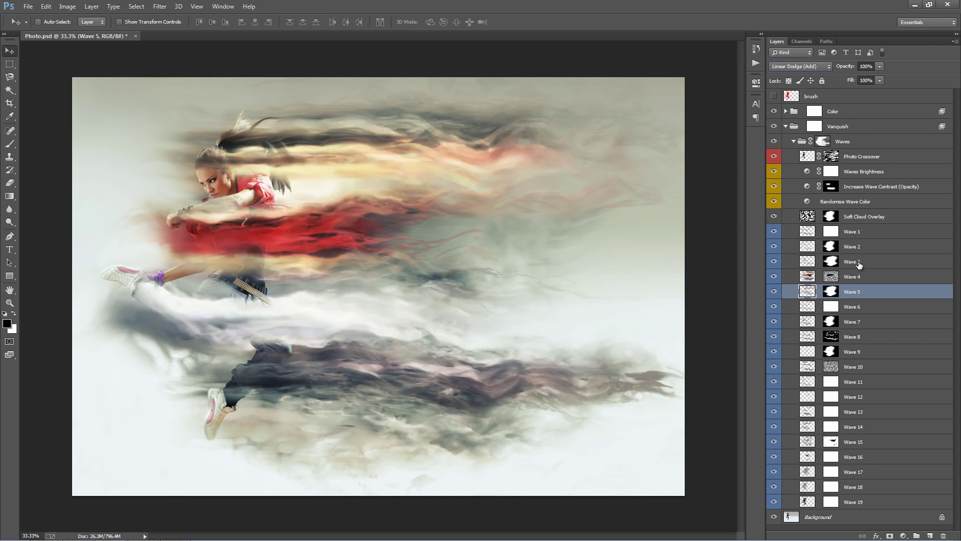
- Select the layers Wave 6 through Wave 10 individually to examine their blend modes and opacities
{"action": "left_click", "coordinate": [880, 281]}
{"action": "left_click", "coordinate": [873, 306]}
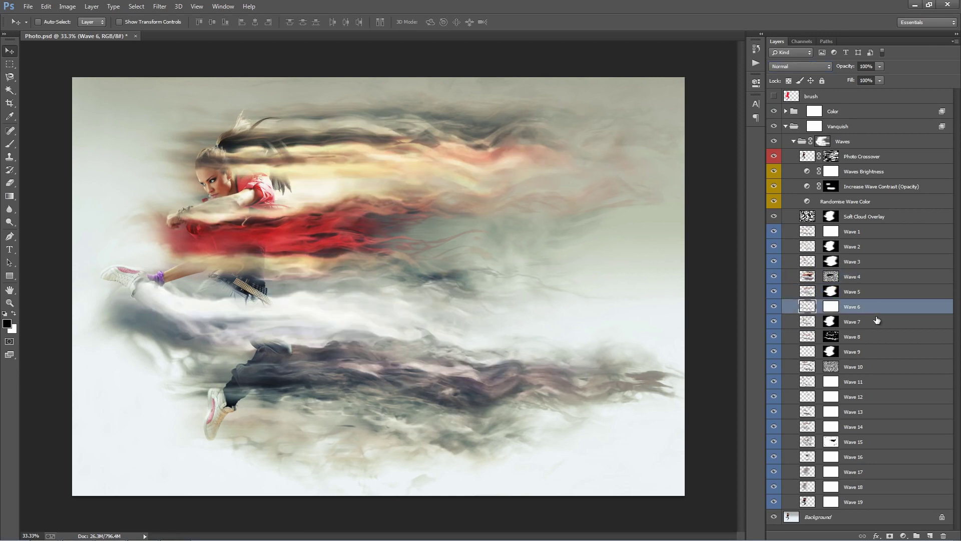
{"action": "left_click", "coordinate": [876, 323]}
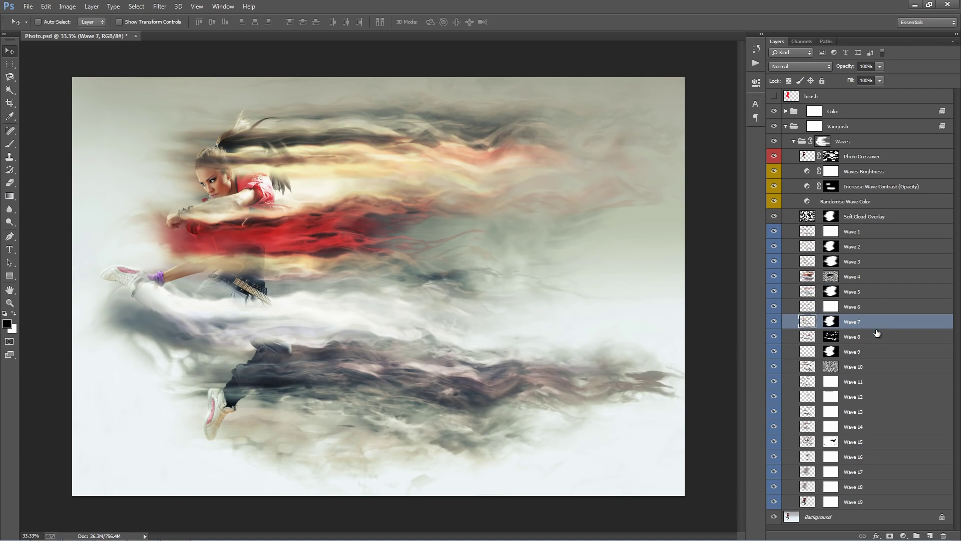
{"action": "left_click", "coordinate": [876, 338]}
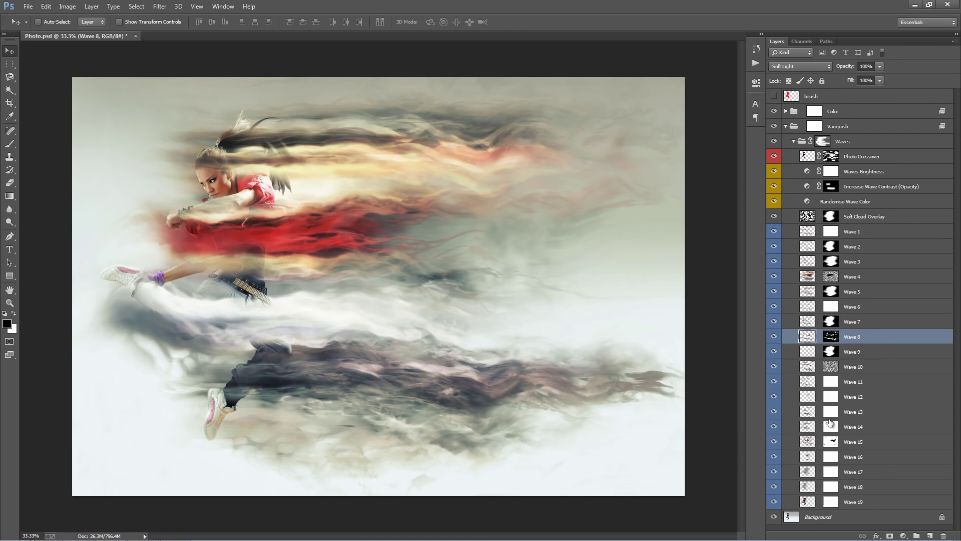
{"action": "left_click", "coordinate": [872, 356]}
{"action": "left_click", "coordinate": [871, 368]}
{"action": "left_click", "coordinate": [873, 358]}
- Try the Normal blend mode on Wave 9, and return the layer to Linear Dodge (Add)
{"action": "left_click", "coordinate": [798, 66]}
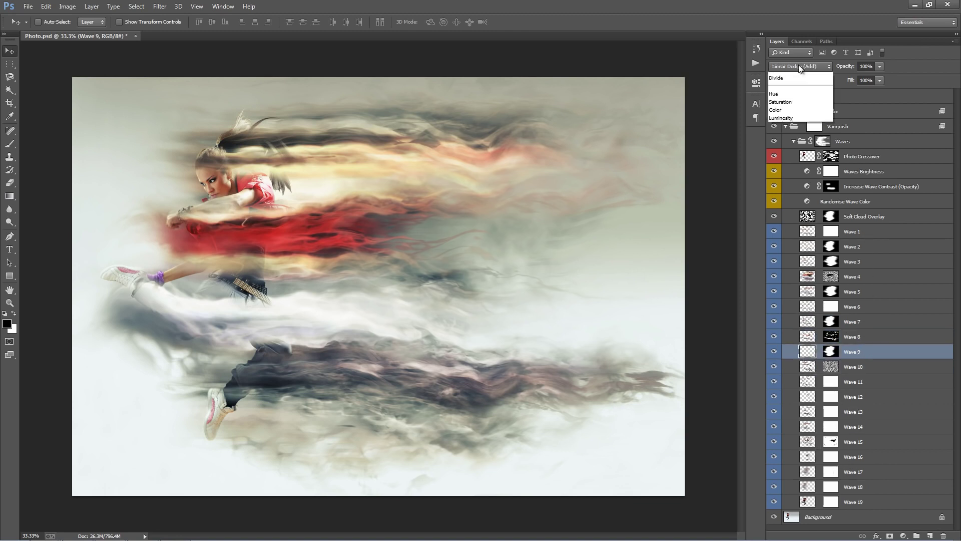
{"action": "left_click", "coordinate": [793, 77]}
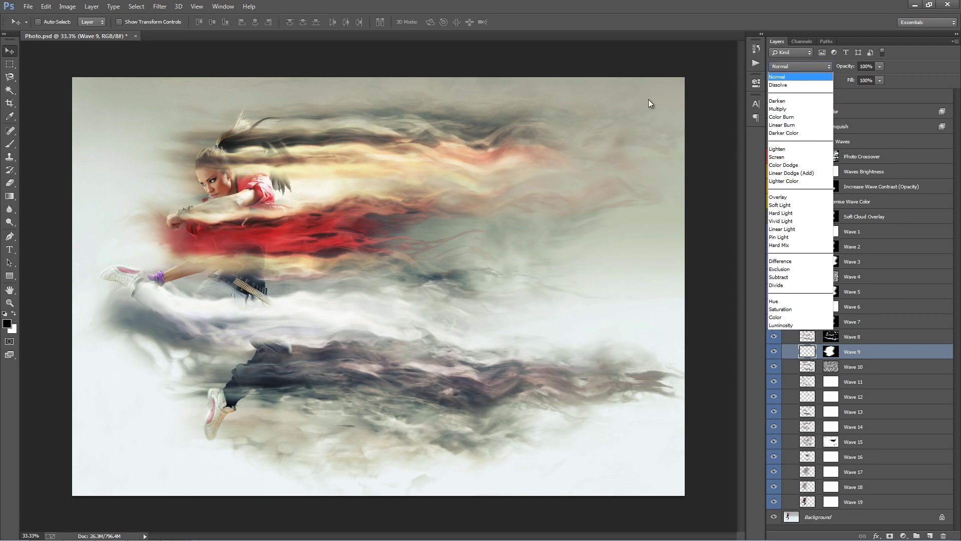
{"action": "left_click", "coordinate": [791, 70]}
{"action": "left_click", "coordinate": [809, 172]}
- Review the blend modes of Wave 4, Wave 6, Wave 8 and Wave 10, and compare the image with Wave 10 hidden and shown
{"action": "left_click", "coordinate": [873, 279]}
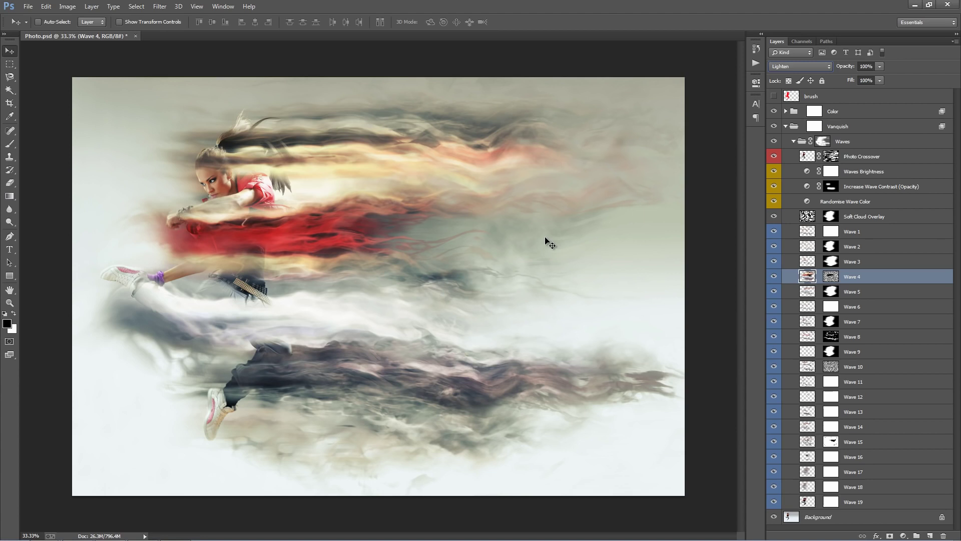
{"action": "left_click", "coordinate": [890, 308]}
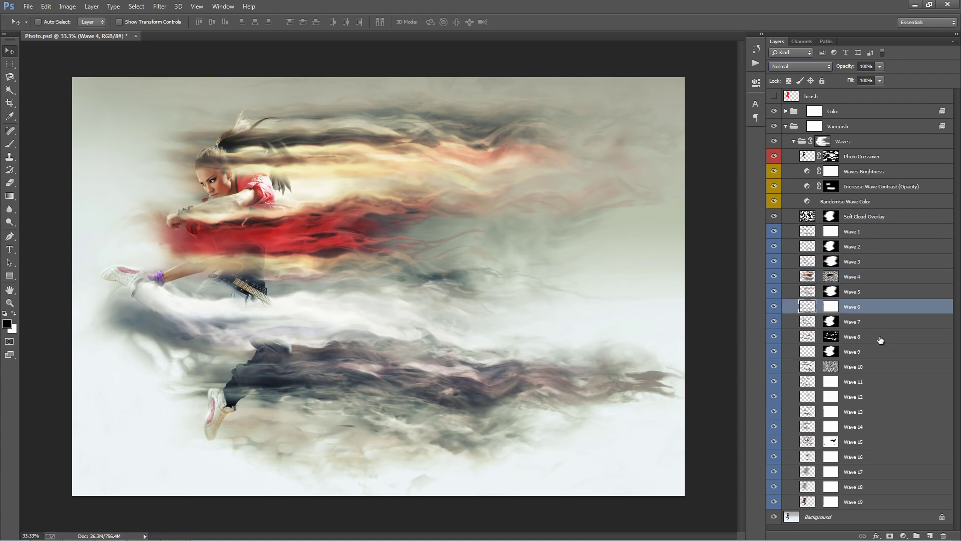
{"action": "left_click", "coordinate": [879, 340]}
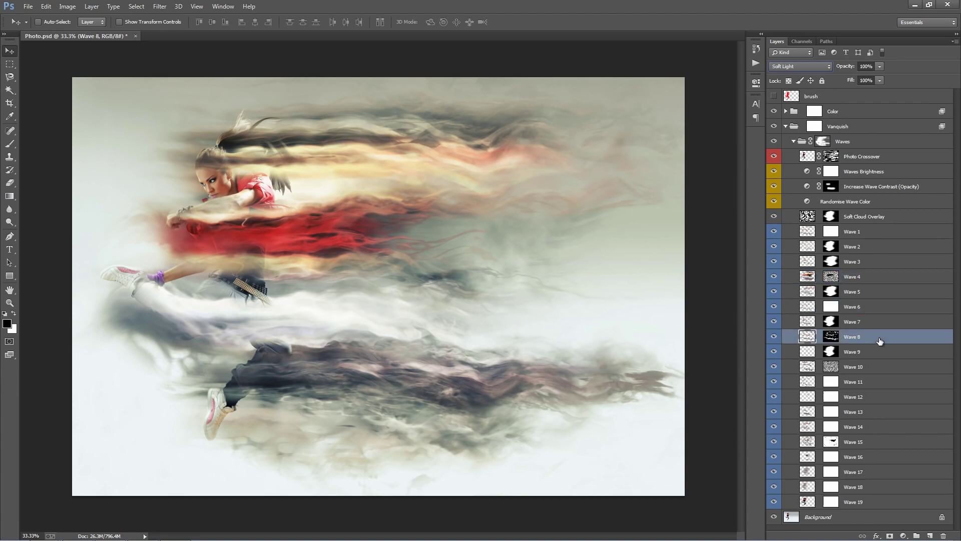
{"action": "left_click", "coordinate": [877, 366]}
{"action": "left_click", "coordinate": [776, 366]}
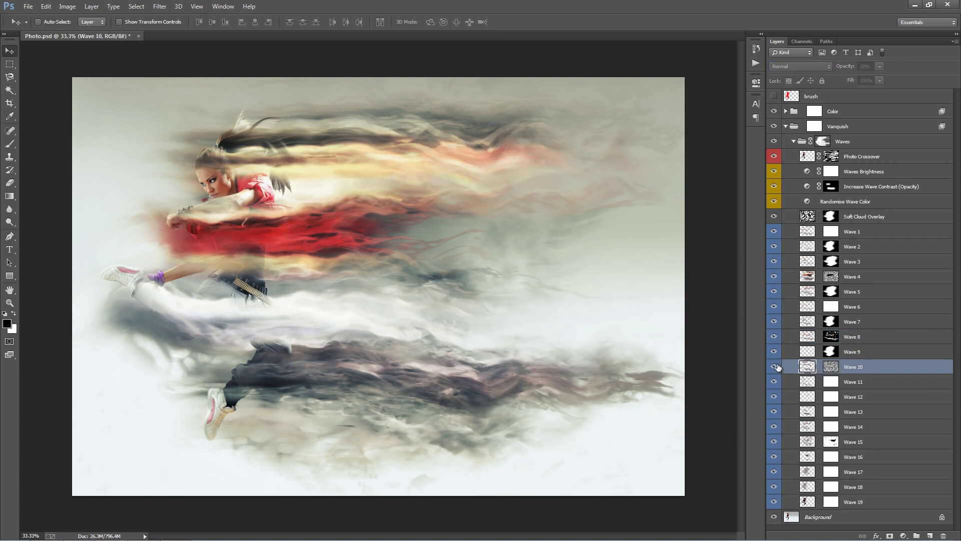
{"action": "left_click", "coordinate": [775, 366]}
- Hide the Wave 3 and Wave 4 layers, comparing the image with Wave 4 hidden and shown
{"action": "left_click", "coordinate": [774, 261]}
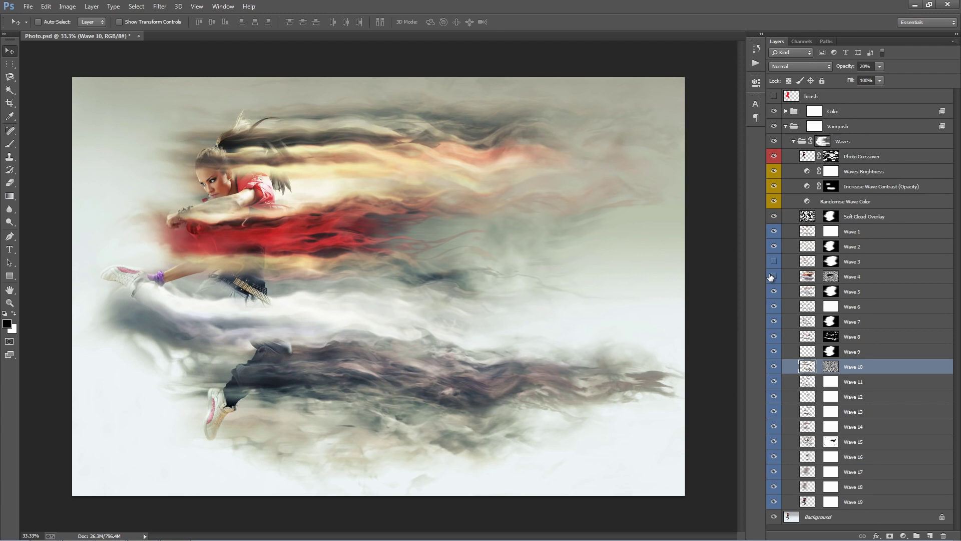
{"action": "left_click", "coordinate": [771, 277]}
{"action": "left_click", "coordinate": [770, 276]}
{"action": "left_click", "coordinate": [771, 276]}
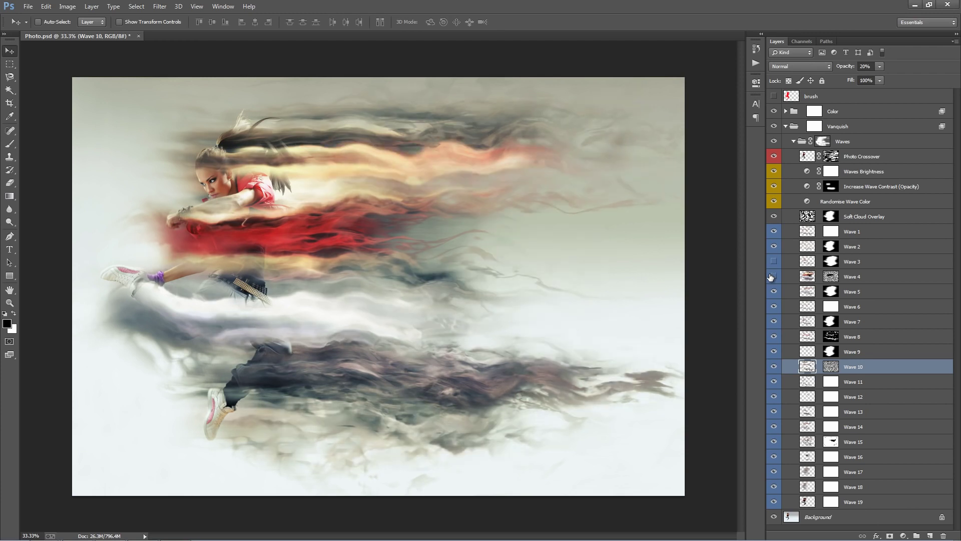
- Paint black on the Waves group's mask with the Brush at 88% opacity to uncover the dancer's hands, red clothing and front leg
{"action": "left_click", "coordinate": [822, 142]}
{"action": "key", "text": "b"}
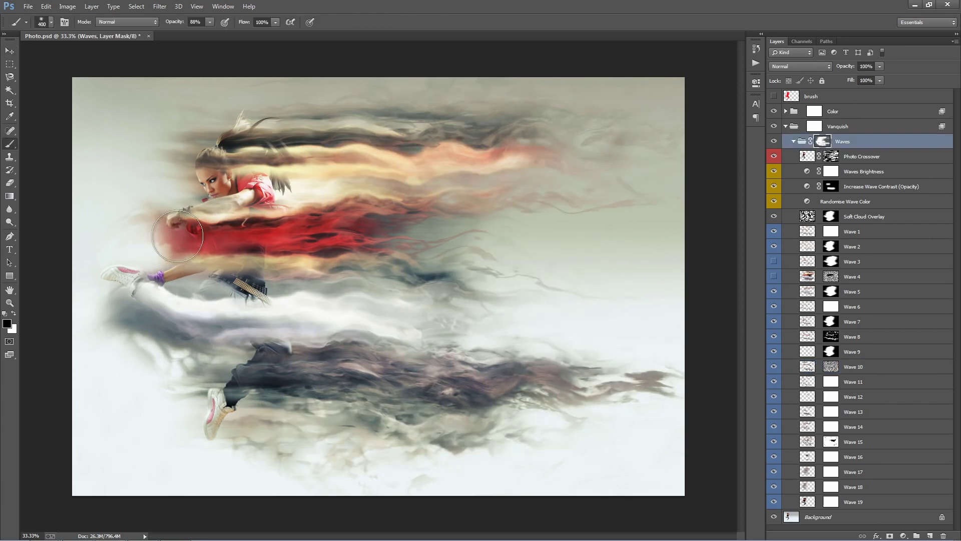
{"action": "mouse_move", "coordinate": [307, 239]}
{"action": "left_mouse_down"}
{"action": "mouse_move", "coordinate": [205, 245]}
{"action": "mouse_move", "coordinate": [161, 224]}
{"action": "mouse_move", "coordinate": [154, 219]}
{"action": "mouse_move", "coordinate": [185, 161]}
{"action": "mouse_move", "coordinate": [173, 151]}
{"action": "left_mouse_up"}
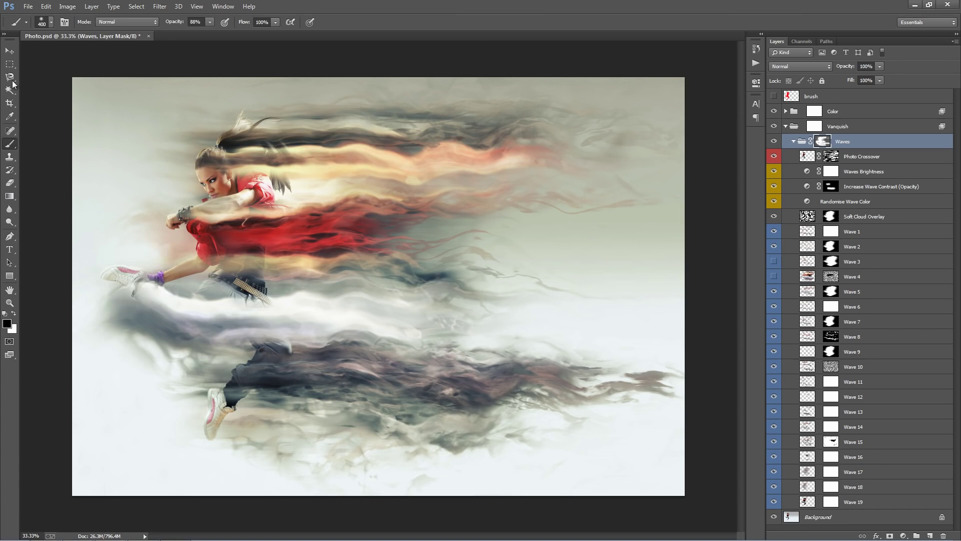
{"action": "left_click", "coordinate": [10, 50]}
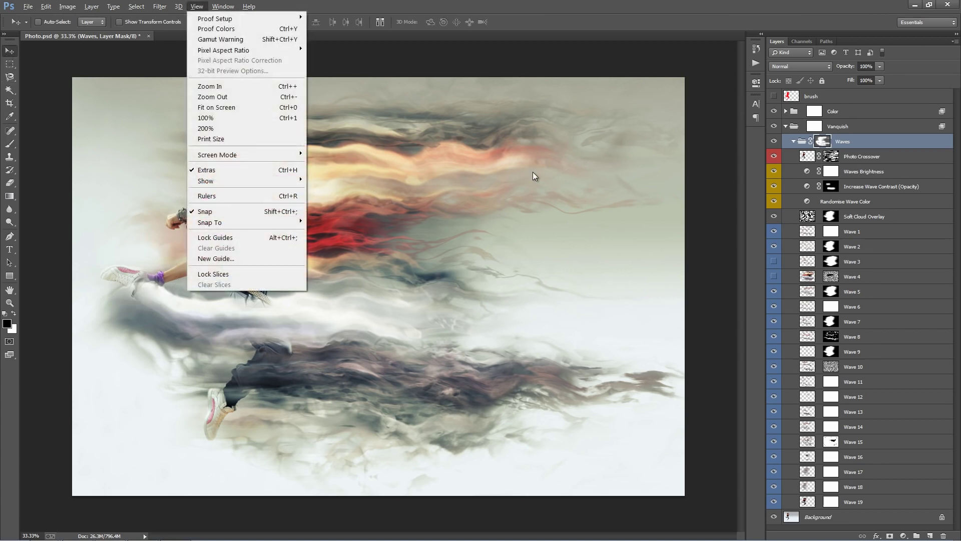
{"action": "left_click", "coordinate": [533, 172]}
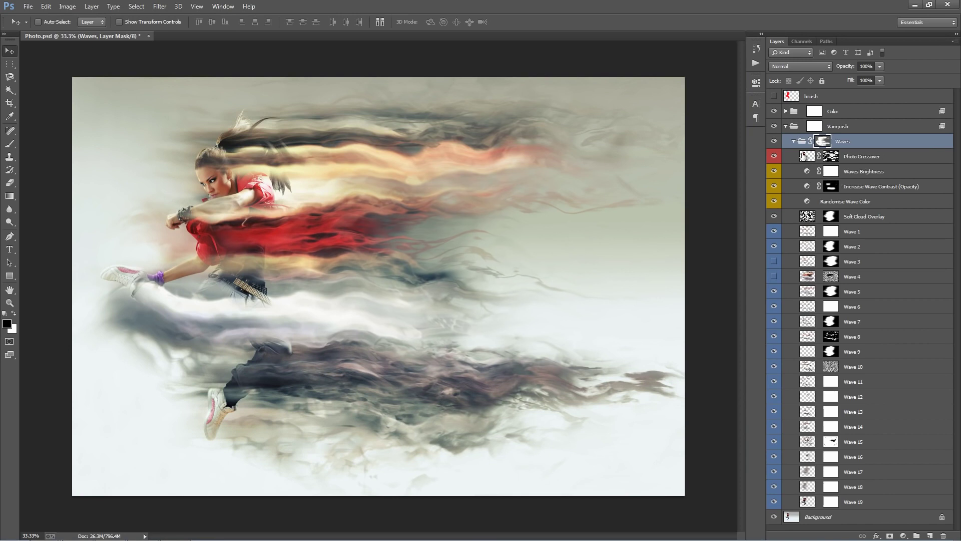
- Expand the Color group and hide Color Option 1, comparing the image with and without it
{"action": "left_click", "coordinate": [786, 111]}
{"action": "left_click", "coordinate": [817, 126]}
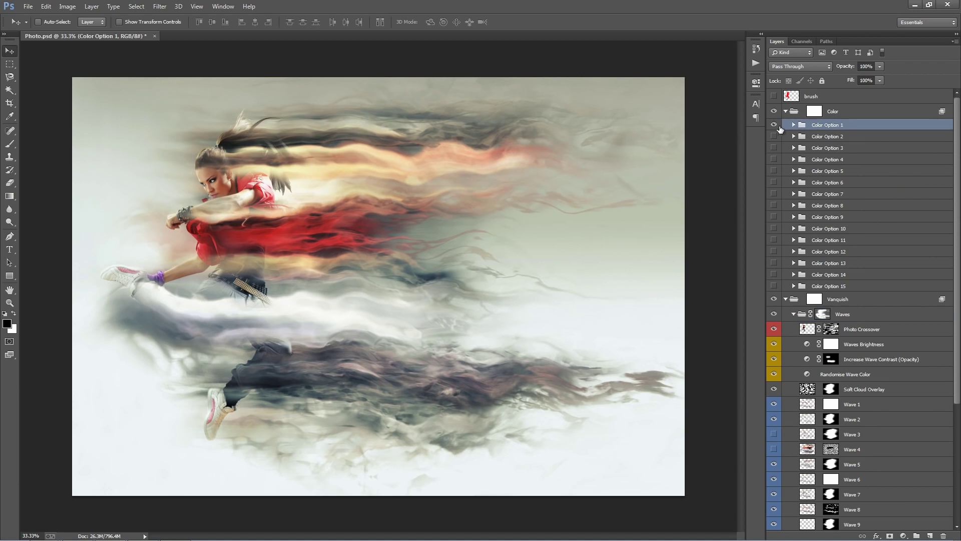
{"action": "left_click", "coordinate": [774, 125]}
{"action": "left_click", "coordinate": [774, 125]}
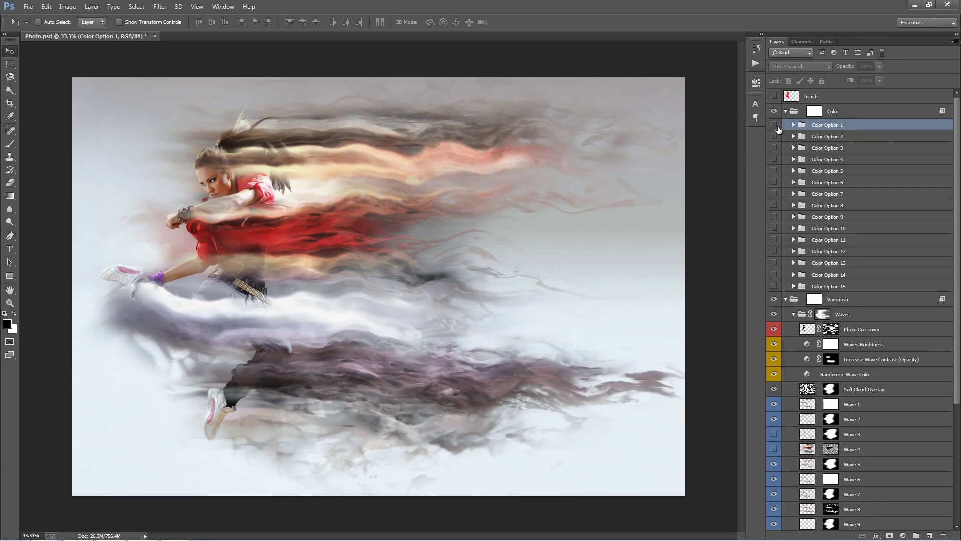
{"action": "left_click", "coordinate": [774, 125]}
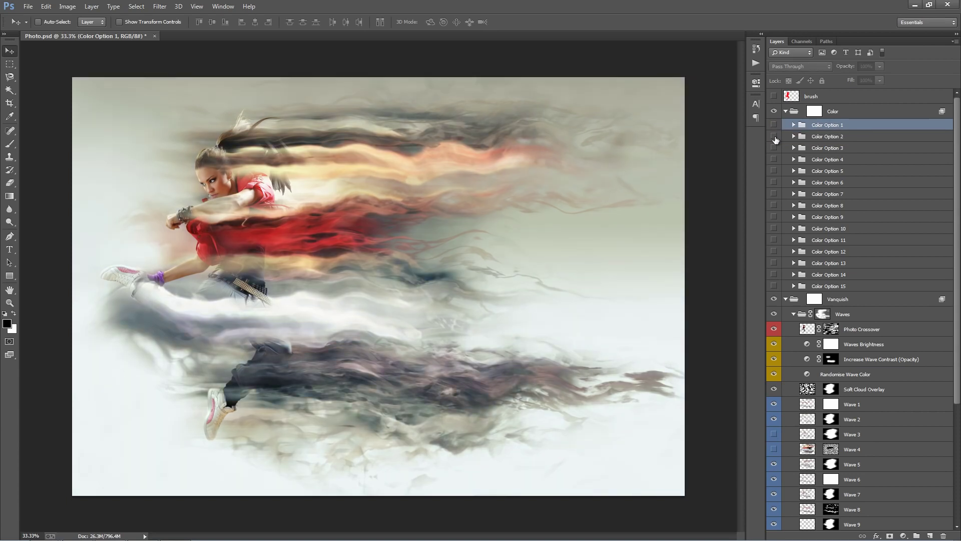
- Preview Color Options 2, 3, 4, 15 and 14 one at a time, hiding each again
{"action": "left_click", "coordinate": [774, 136]}
{"action": "left_click", "coordinate": [774, 137]}
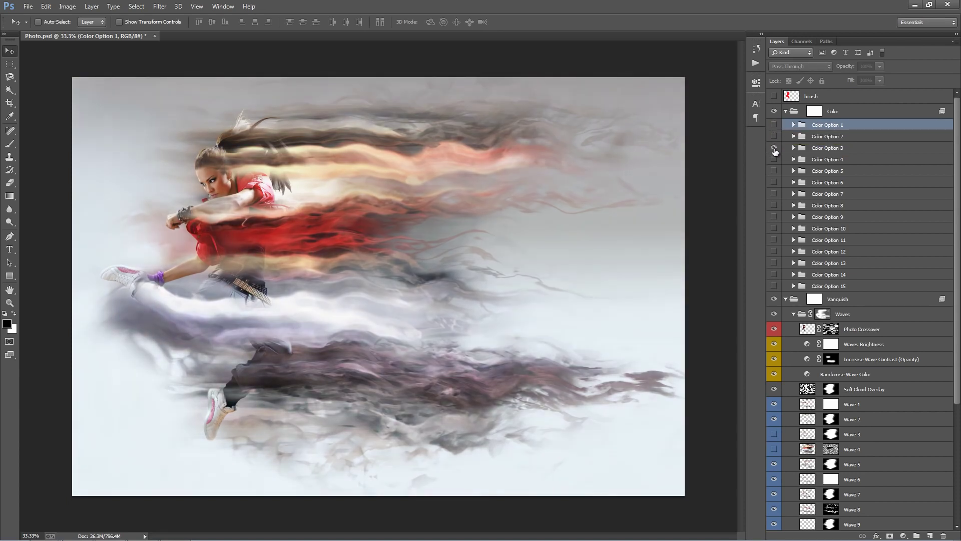
{"action": "left_click", "coordinate": [774, 148]}
{"action": "left_click", "coordinate": [774, 148]}
{"action": "left_click", "coordinate": [774, 160]}
{"action": "left_click", "coordinate": [774, 161]}
{"action": "left_click", "coordinate": [774, 286]}
{"action": "left_click", "coordinate": [774, 286]}
{"action": "left_click", "coordinate": [775, 274]}
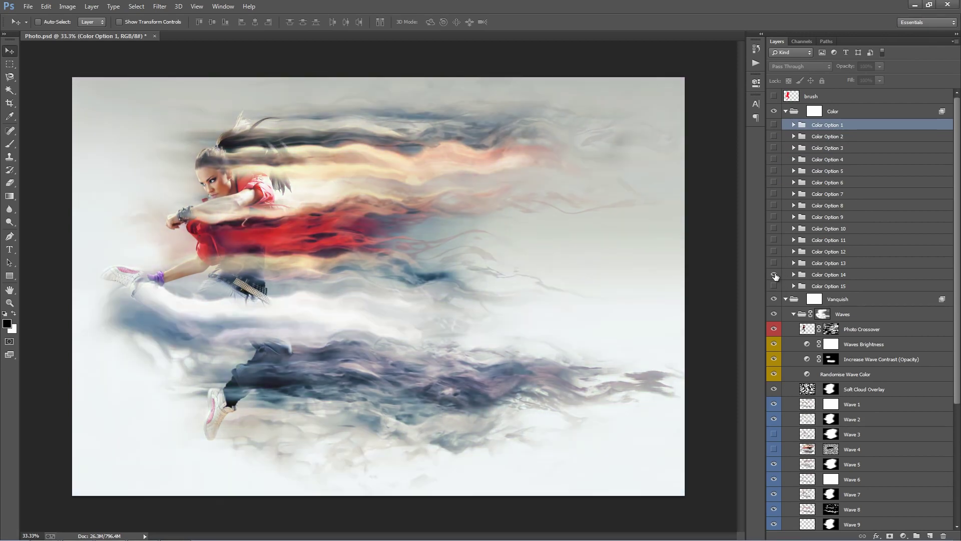
{"action": "left_click", "coordinate": [775, 275]}
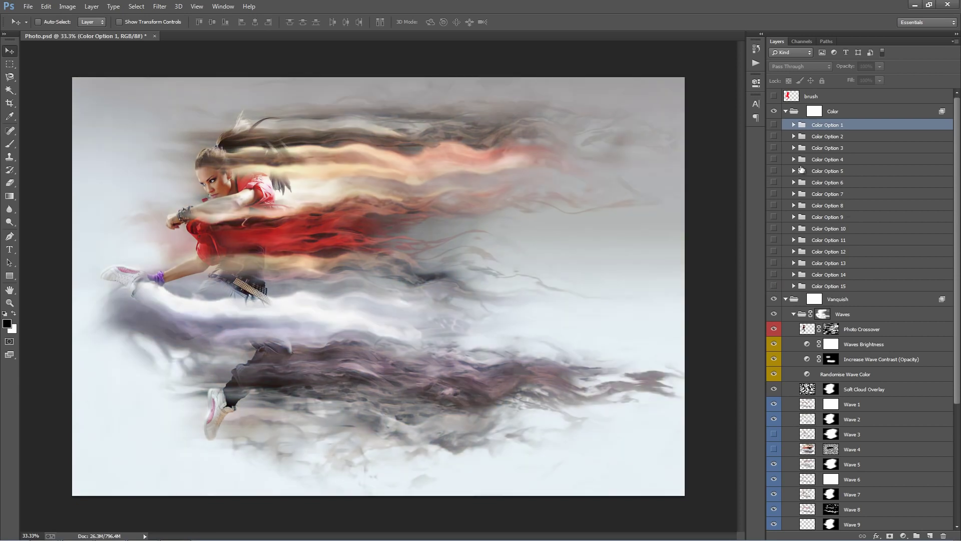
- Preview Color Option 1 once more, and turn on Color Option 2 with its group selected
{"action": "left_click", "coordinate": [774, 125]}
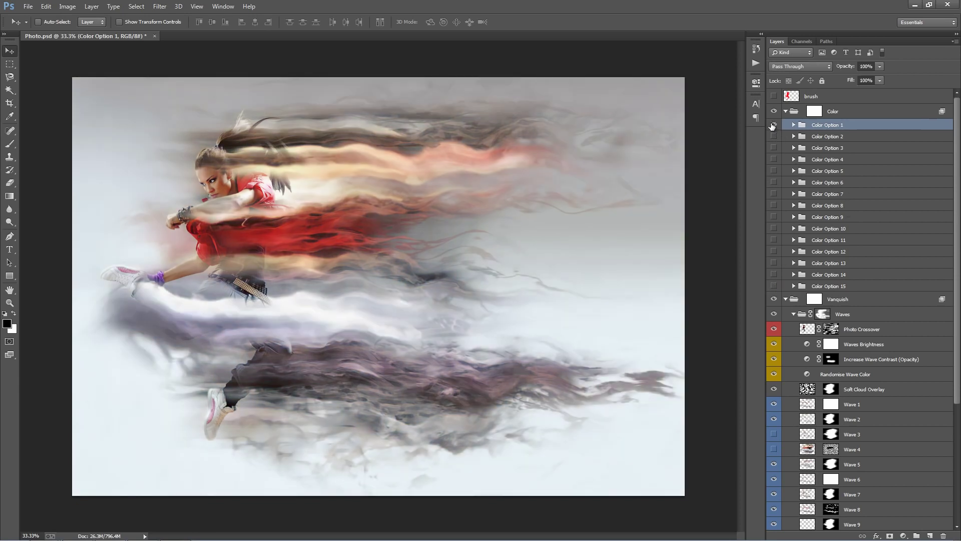
{"action": "left_click", "coordinate": [774, 125]}
{"action": "left_click", "coordinate": [774, 136]}
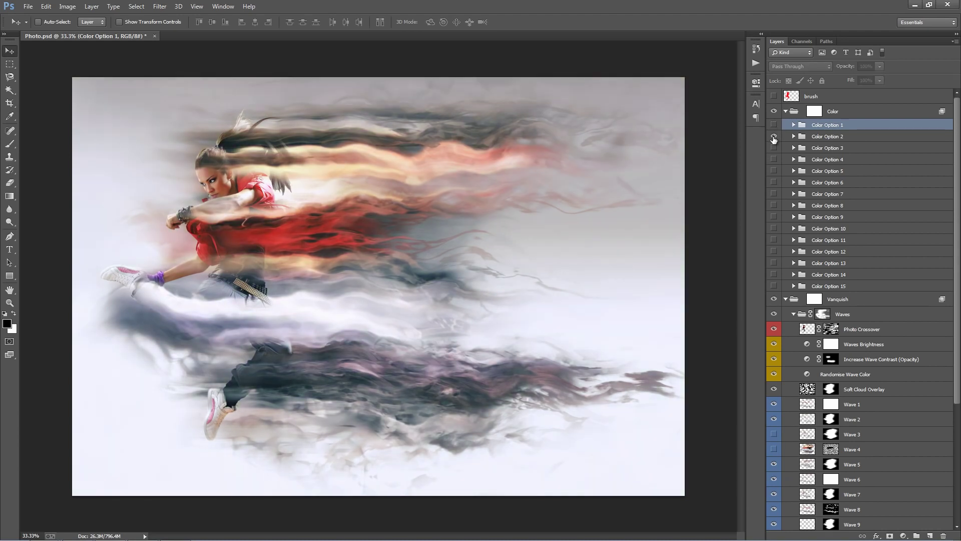
{"action": "left_click", "coordinate": [831, 137]}
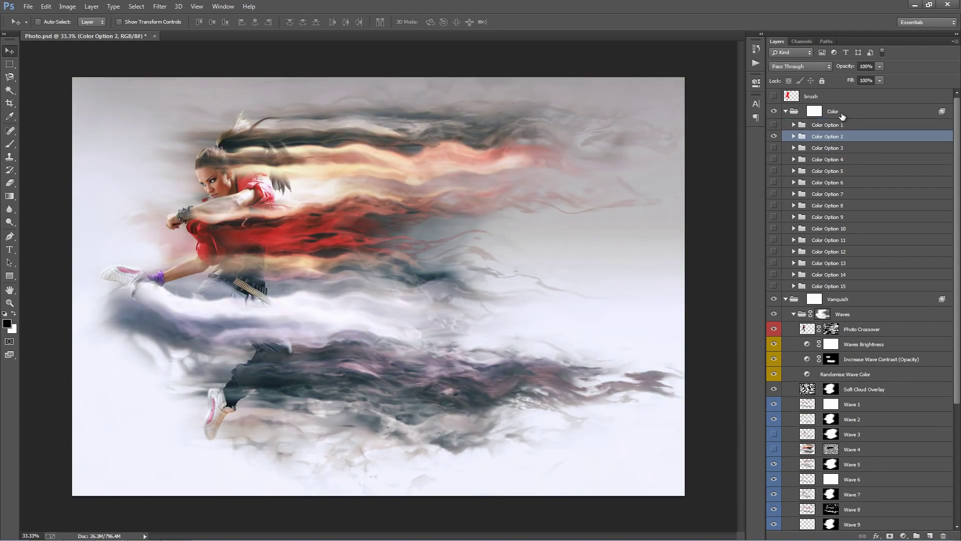
- Turn on Color Option 4 over Color Option 2 and reduce its opacity to 64%
{"action": "left_click", "coordinate": [774, 159]}
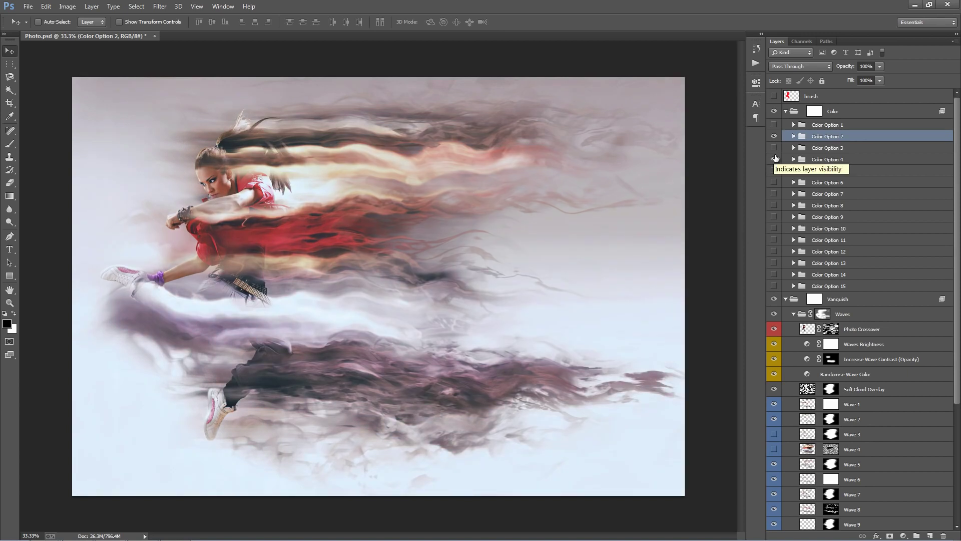
{"action": "left_click", "coordinate": [840, 158]}
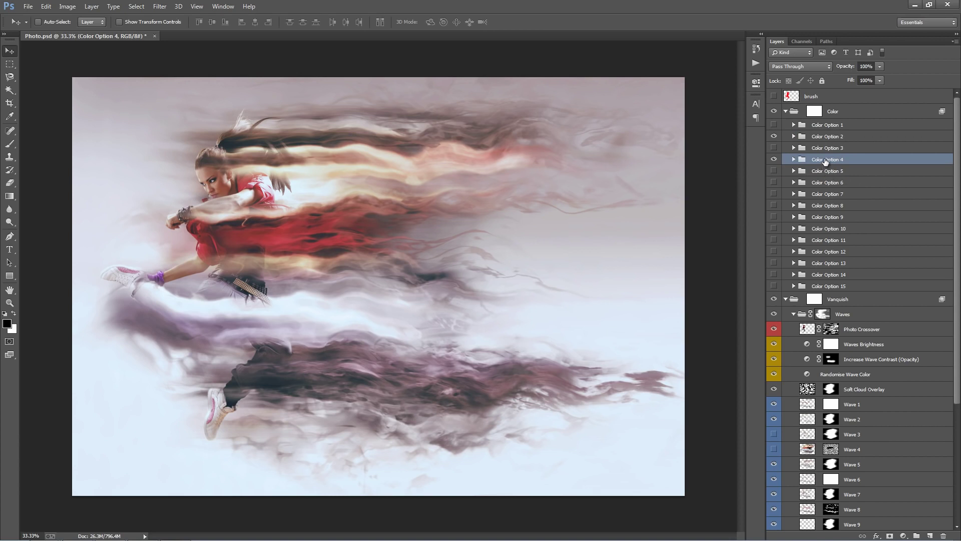
{"action": "left_click_drag", "start_coordinate": [846, 66], "coordinate": [508, 86]}
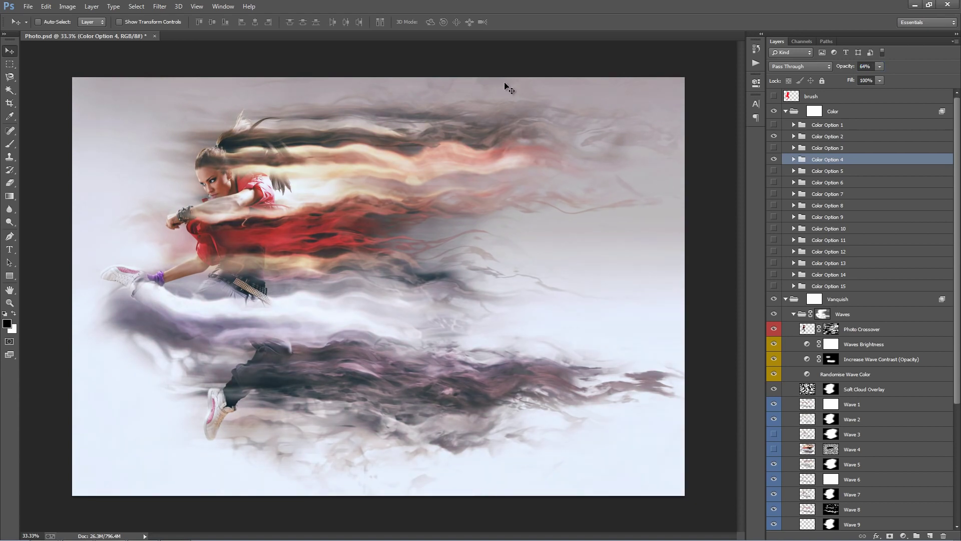
- Preview Color Options 5 through 10 one at a time in combination with Color Options 2 and 4
{"action": "left_click", "coordinate": [774, 171]}
{"action": "left_click", "coordinate": [774, 171]}
{"action": "left_click", "coordinate": [774, 183]}
{"action": "left_click", "coordinate": [775, 182]}
{"action": "left_click", "coordinate": [774, 194]}
{"action": "left_click", "coordinate": [775, 194]}
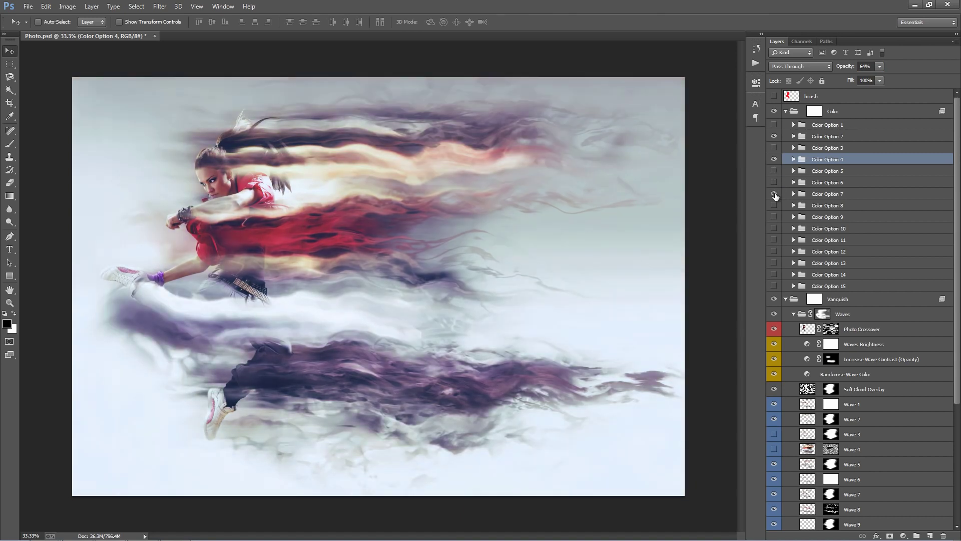
{"action": "left_click", "coordinate": [774, 205]}
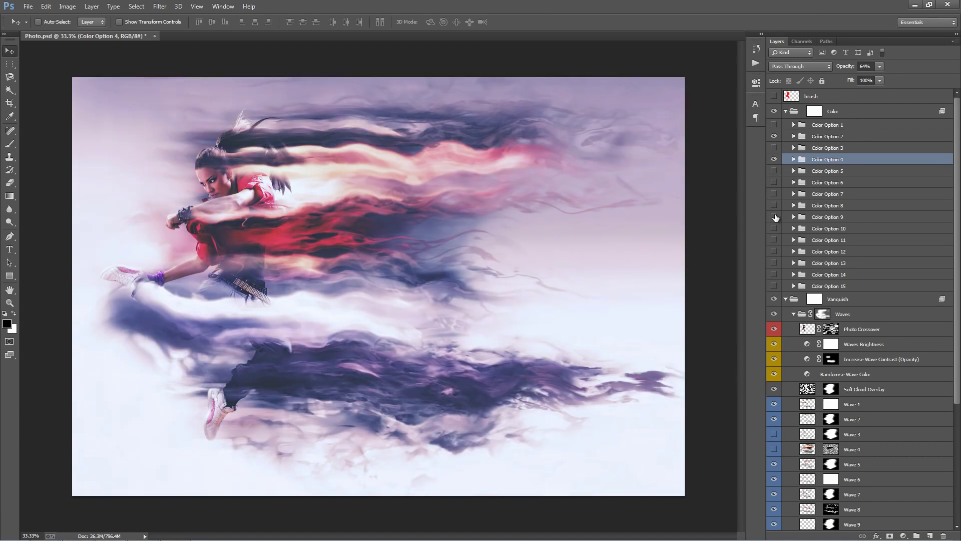
{"action": "left_click", "coordinate": [774, 206]}
{"action": "left_click", "coordinate": [774, 217]}
{"action": "left_click", "coordinate": [774, 218]}
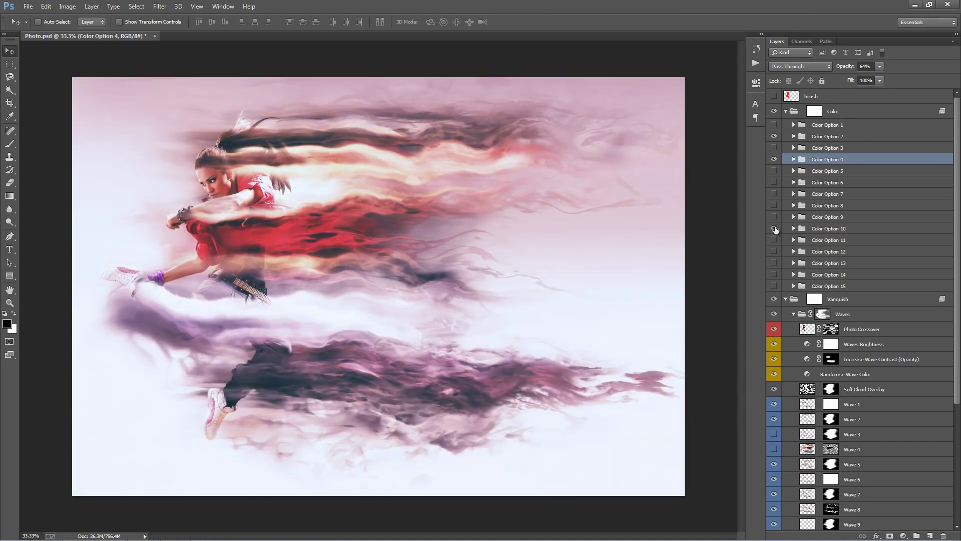
{"action": "left_click", "coordinate": [774, 229]}
{"action": "left_click", "coordinate": [774, 229]}
- Compare the image with and without Color Option 11, leave it turned on and select its group
{"action": "left_click", "coordinate": [774, 240]}
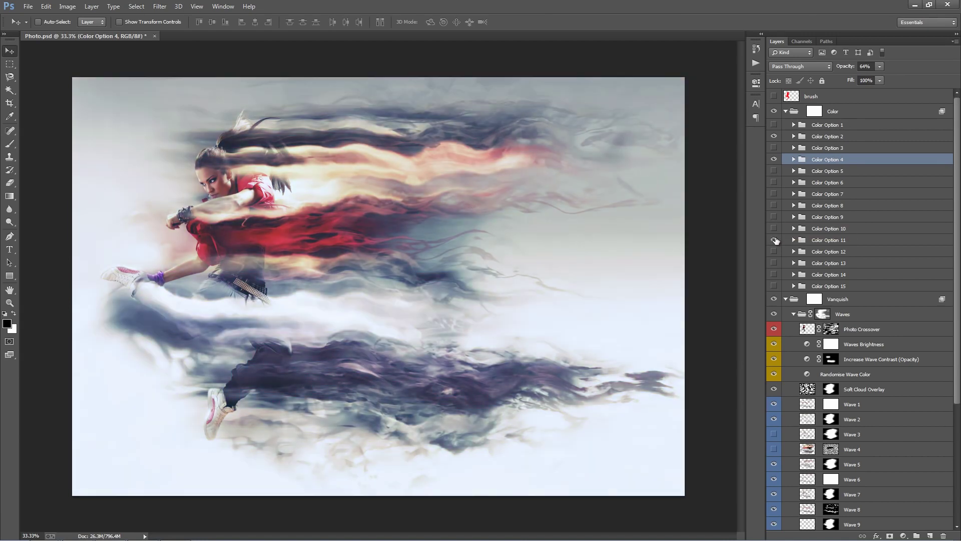
{"action": "left_click", "coordinate": [774, 240]}
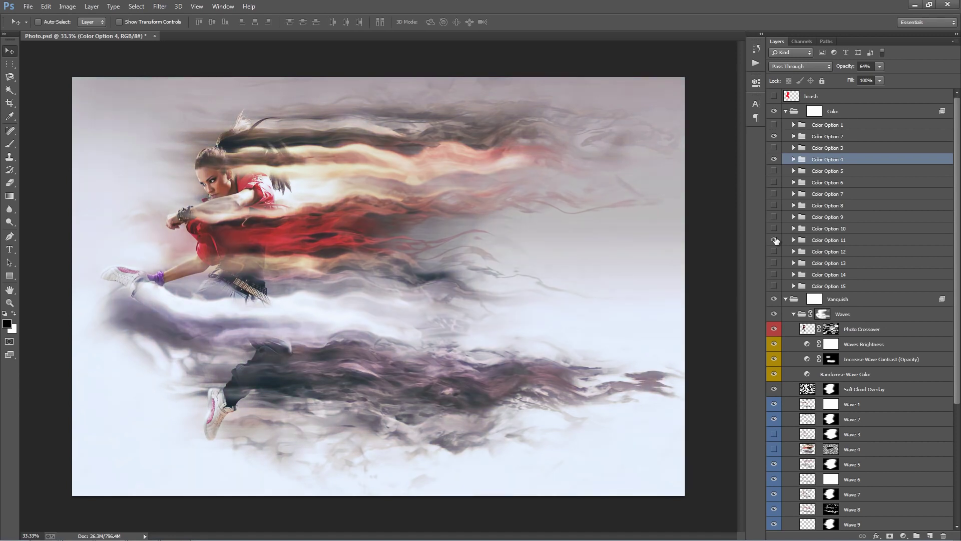
{"action": "left_click", "coordinate": [774, 240]}
{"action": "left_click", "coordinate": [841, 240]}
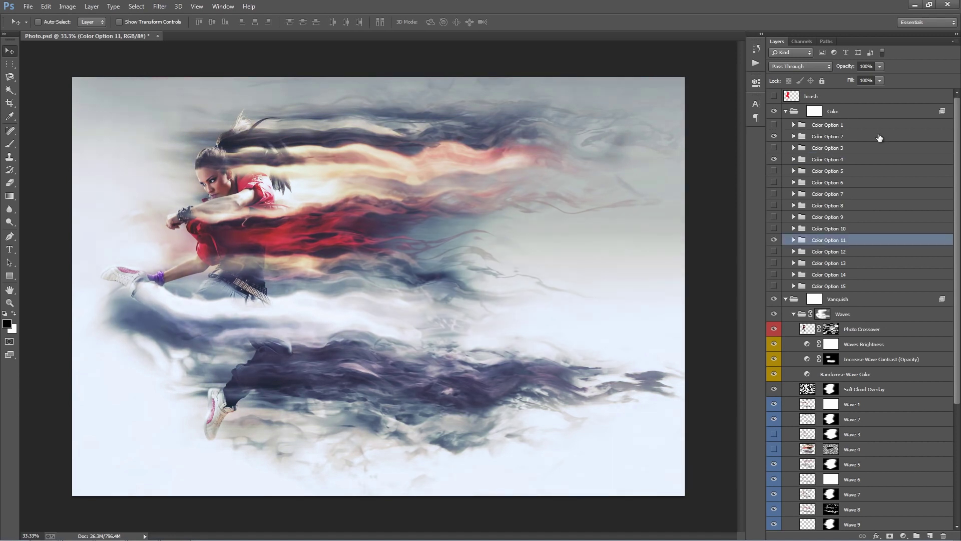
- Lower the opacity of the Color Option 11 group and collapse the Color group
{"action": "left_click", "coordinate": [846, 70]}
{"action": "type", "text": "17"}
{"action": "key", "text": "Return"}
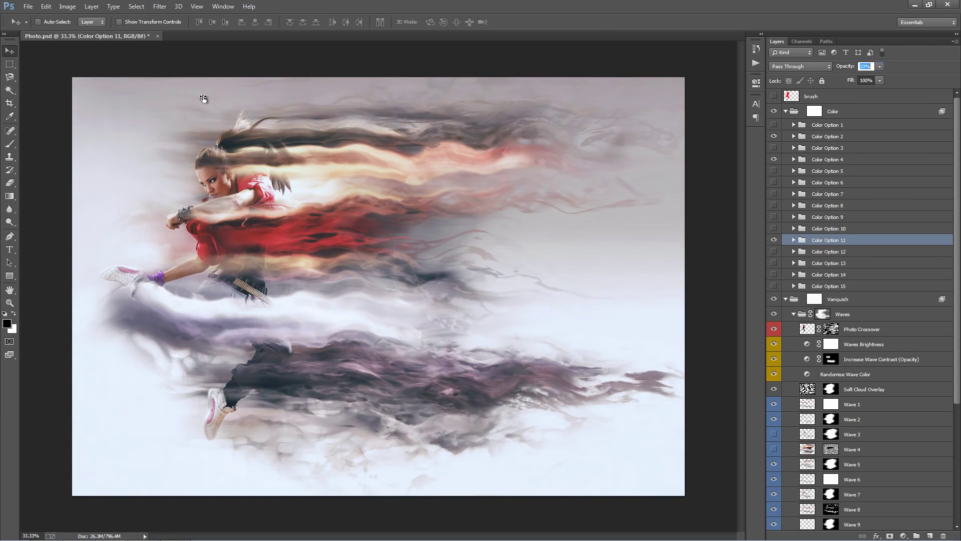
{"action": "left_click_drag", "start_coordinate": [203, 99], "coordinate": [208, 97]}
{"action": "left_click", "coordinate": [785, 111]}
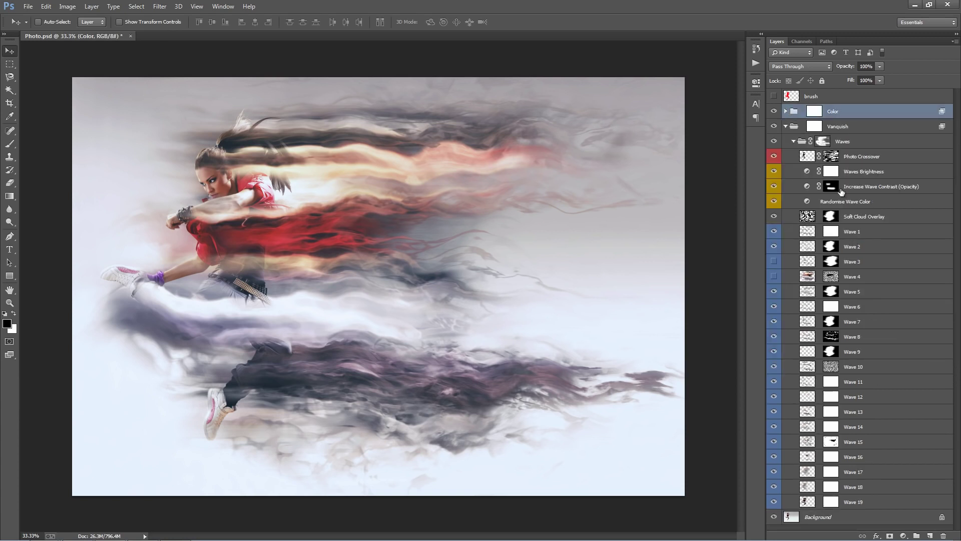
- Compare the image with and without the Waves group mask, and with and without the Photo Crossover layer
{"action": "left_click", "coordinate": [823, 144]}
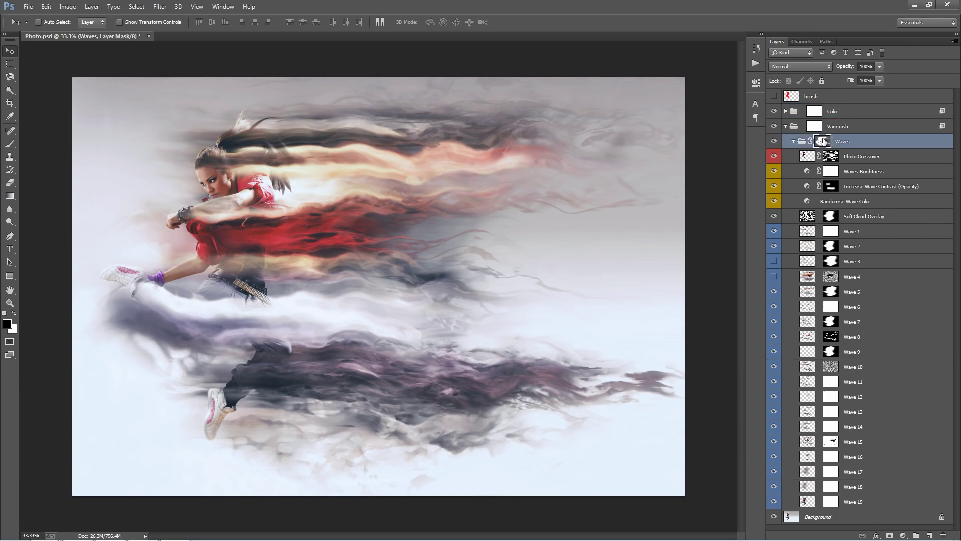
{"action": "left_click", "coordinate": [823, 141], "text": "shift"}
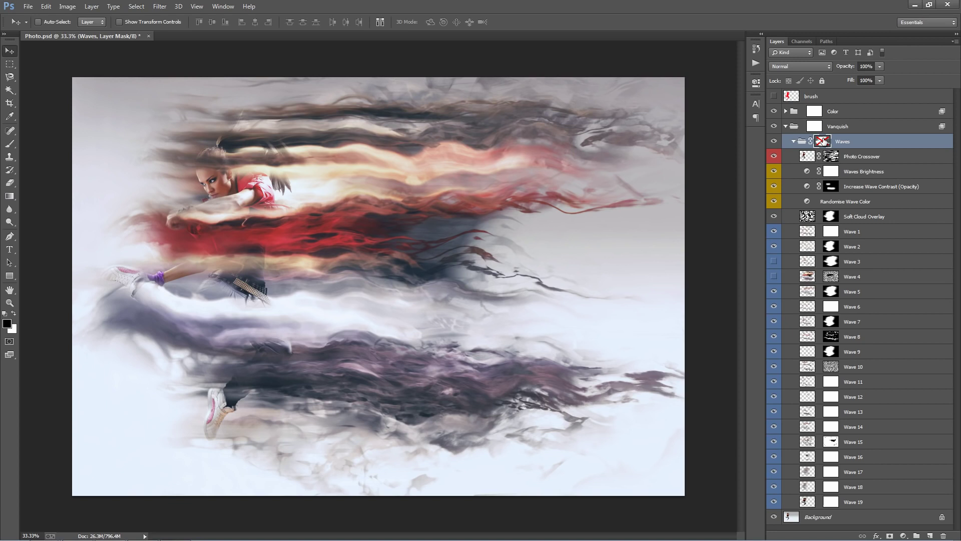
{"action": "left_click", "coordinate": [823, 141], "text": "shift"}
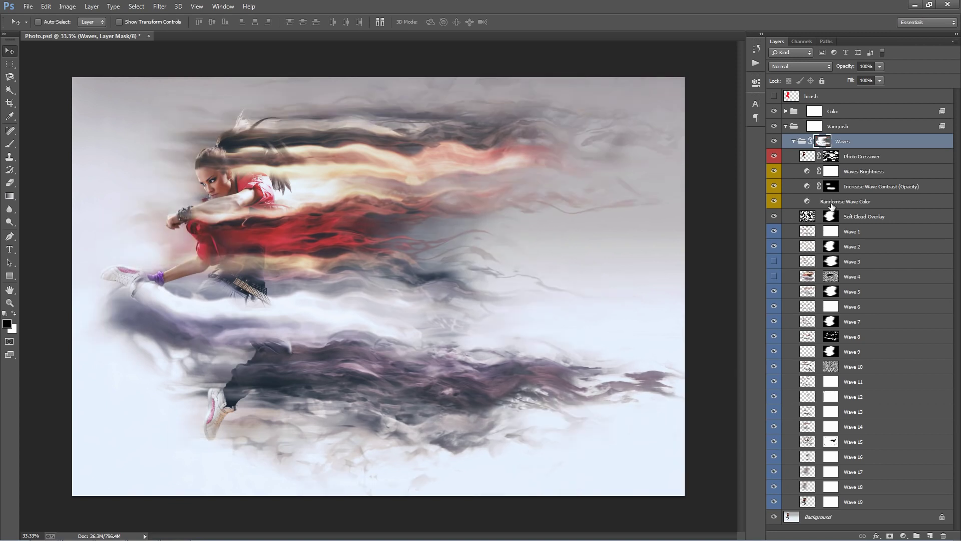
{"action": "left_click", "coordinate": [866, 217]}
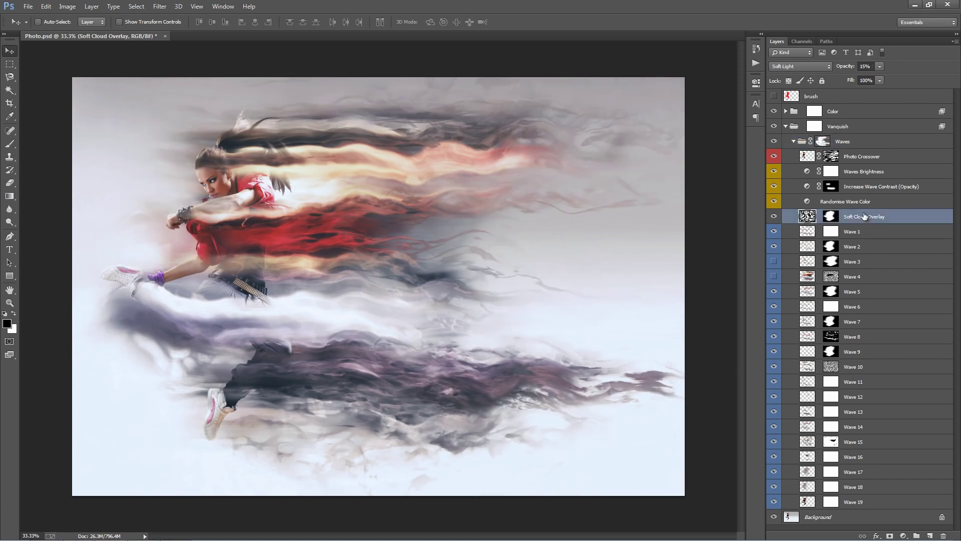
{"action": "left_click", "coordinate": [773, 156]}
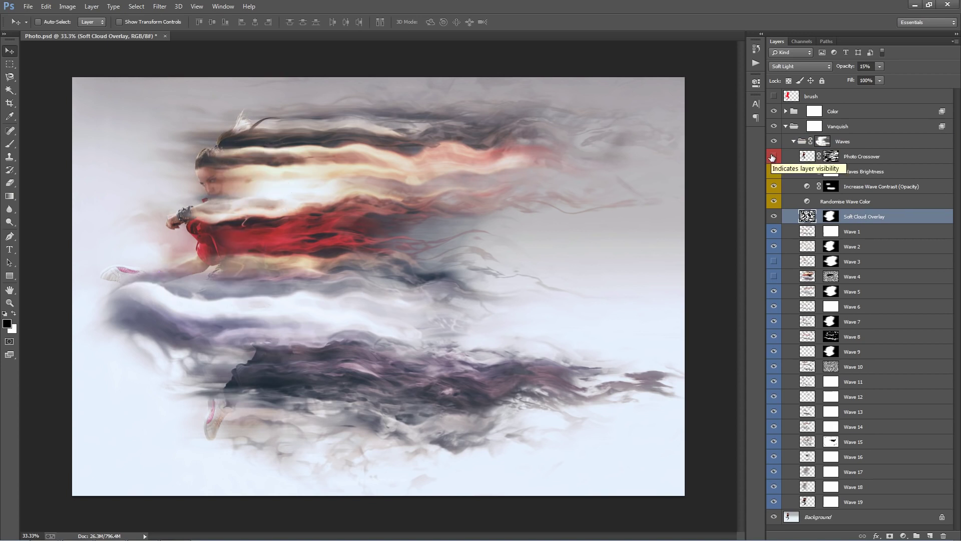
{"action": "left_click", "coordinate": [772, 157]}
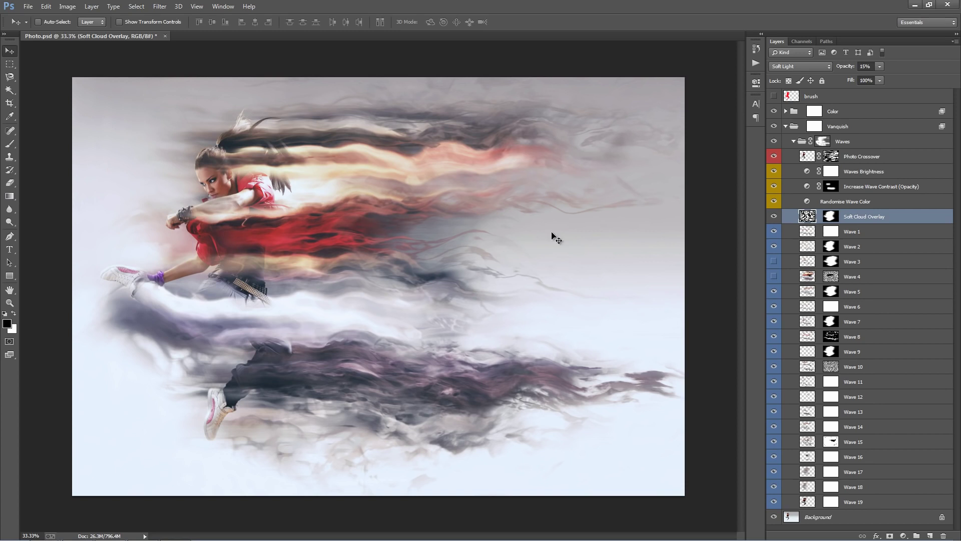
- Reduce the Increase Wave Contrast adjustment's opacity to 54% and compare the result with its mask disabled and enabled
{"action": "left_click", "coordinate": [891, 186]}
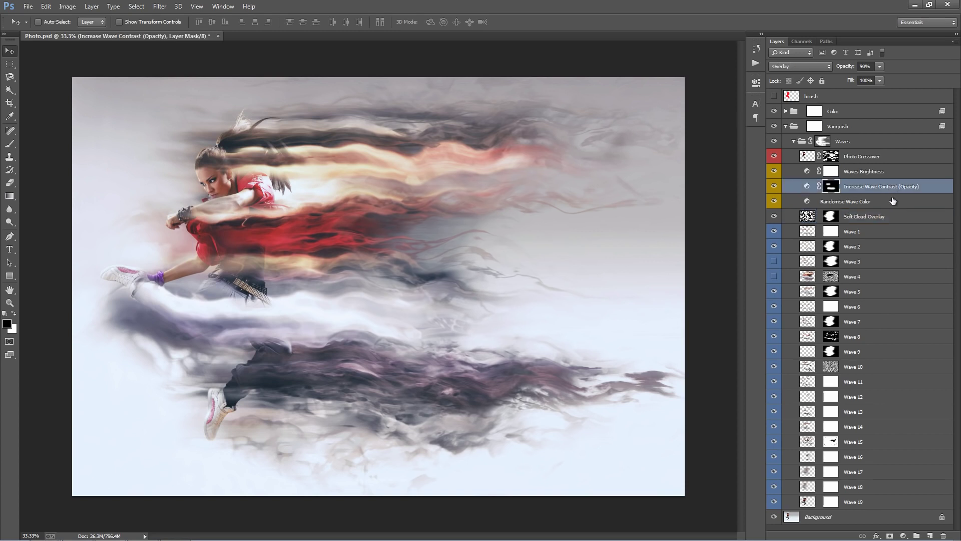
{"action": "left_click_drag", "start_coordinate": [843, 71], "coordinate": [373, 110]}
{"action": "left_click", "coordinate": [831, 186], "text": "shift"}
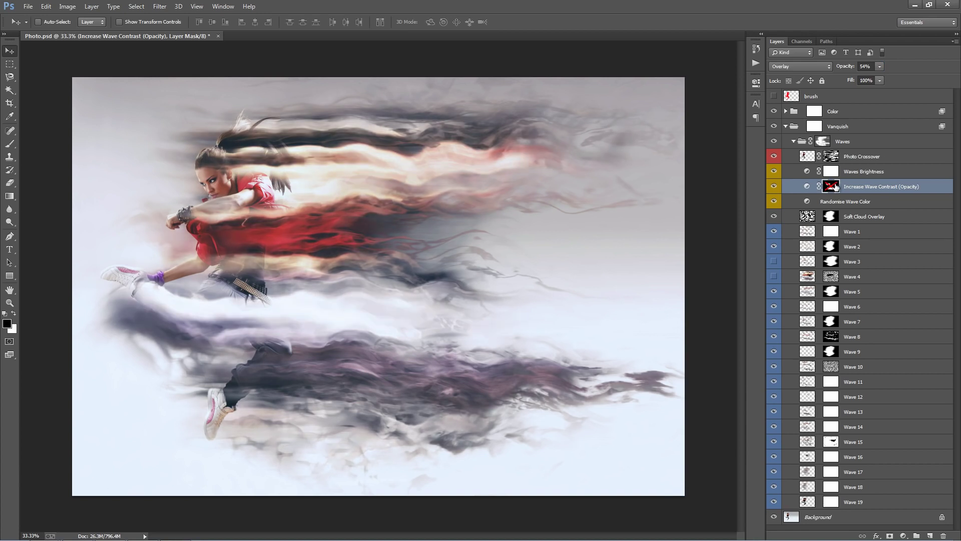
{"action": "left_click", "coordinate": [833, 187], "text": "shift"}
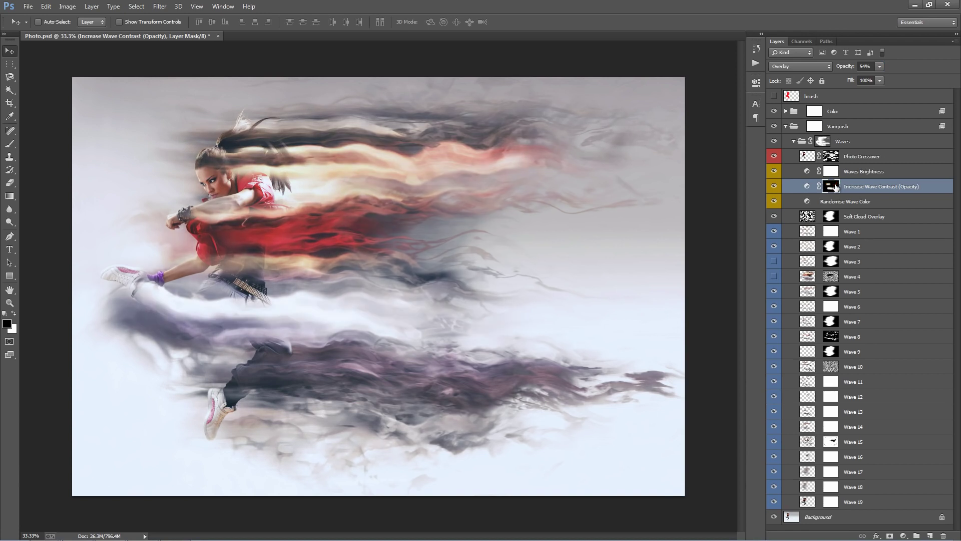
- Review the Hue/Saturation settings of the Randomise Wave Color adjustment
{"action": "left_click", "coordinate": [851, 201]}
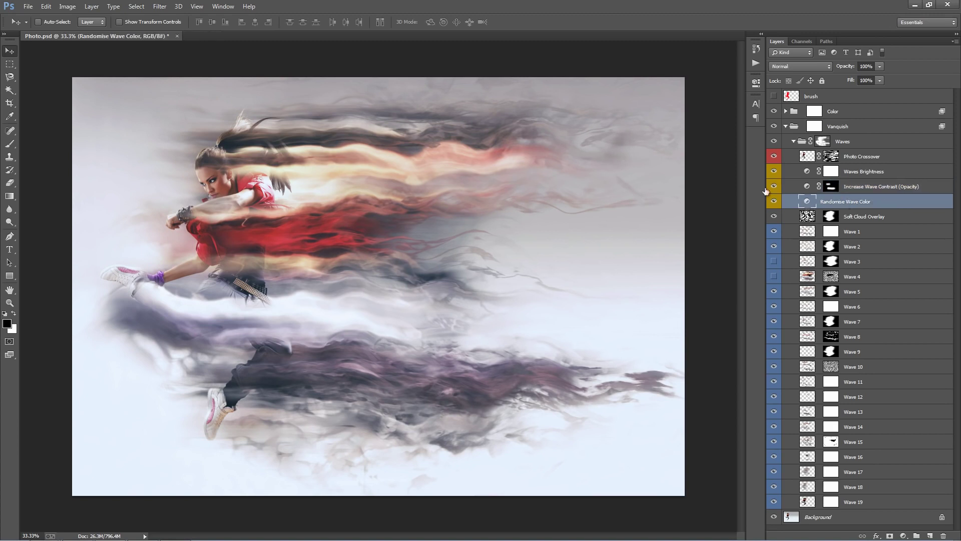
{"action": "left_click", "coordinate": [755, 83]}
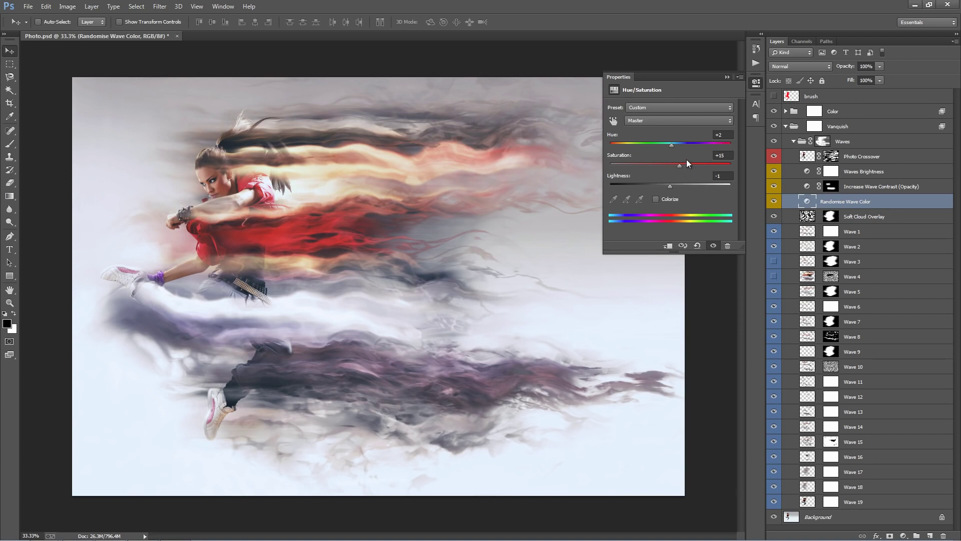
{"action": "left_click", "coordinate": [727, 77]}
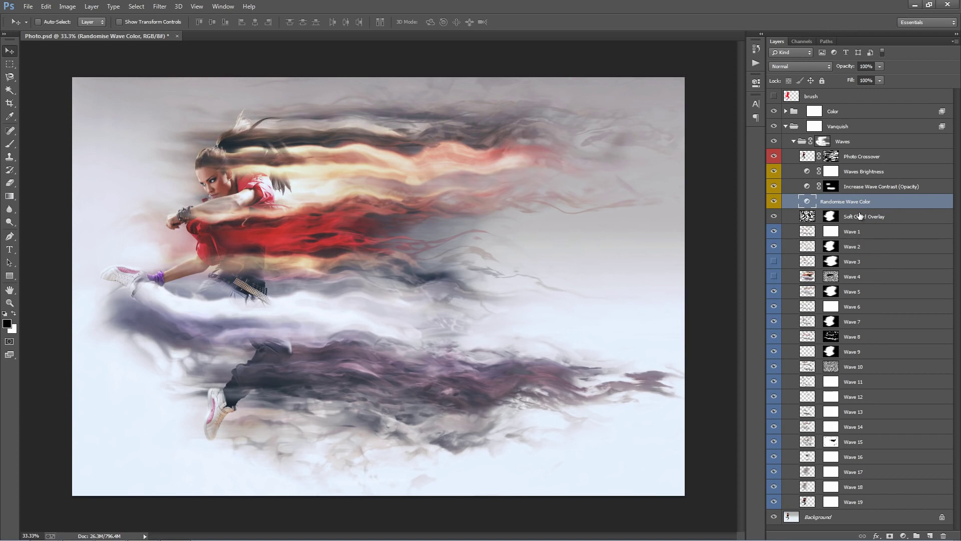
- Make the Wave 3 layer visible and compare it with its mask disabled and enabled
{"action": "left_click", "coordinate": [774, 276]}
{"action": "left_click", "coordinate": [773, 265]}
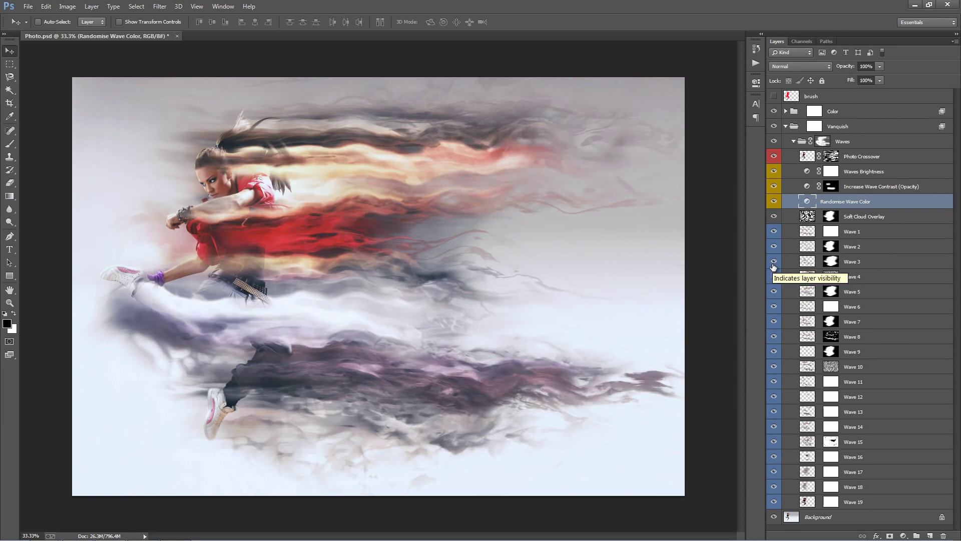
{"action": "key", "text": "shift+alt+w"}
{"action": "left_click", "coordinate": [832, 266]}
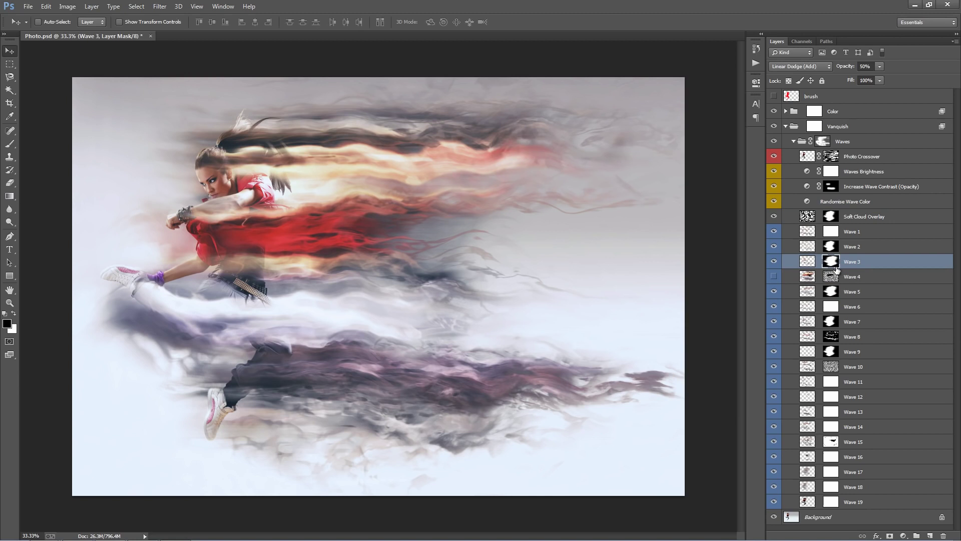
{"action": "left_click", "coordinate": [832, 264], "text": "shift"}
{"action": "left_click", "coordinate": [833, 264], "text": "shift"}
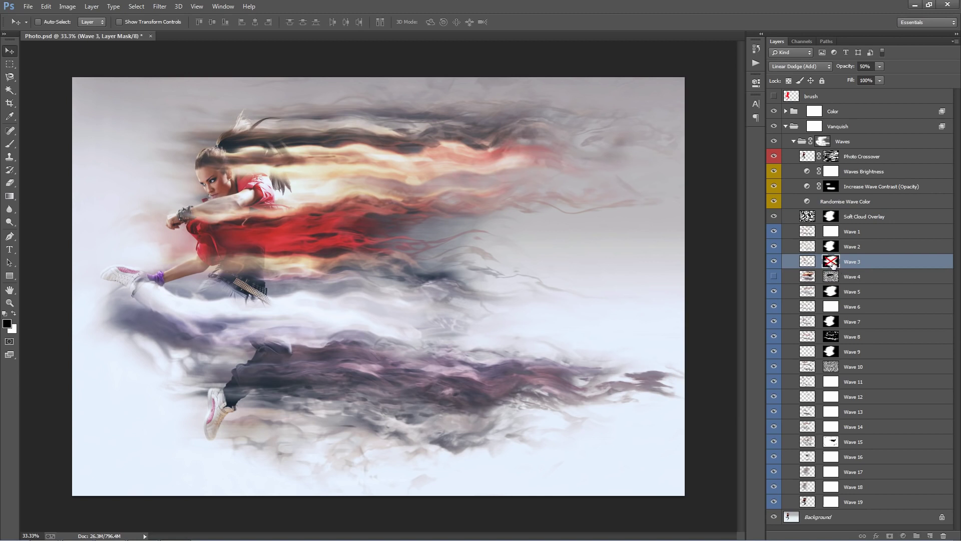
- Disable the mask of the Wave 2 layer and go through the lower wave layers, ending with Wave 7 selected
{"action": "left_click", "coordinate": [830, 247], "text": "shift"}
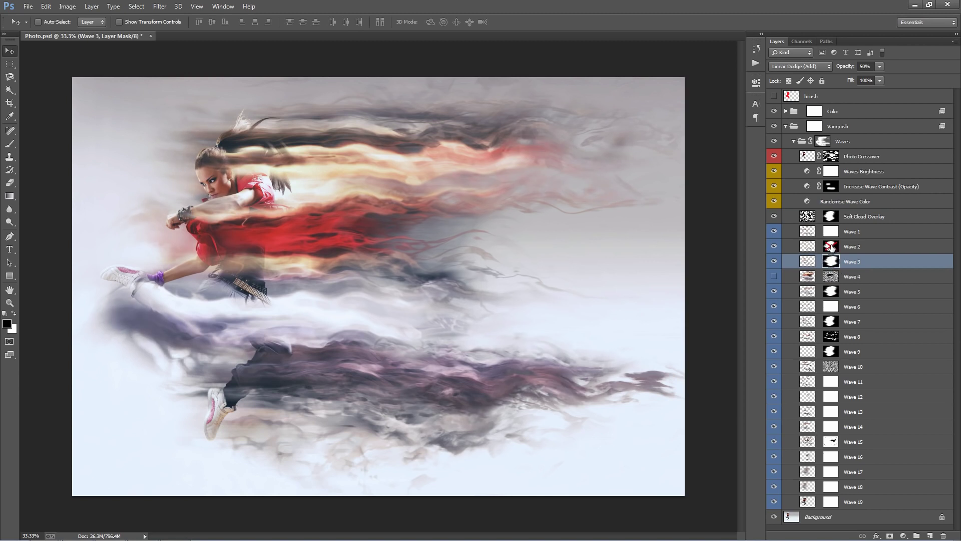
{"action": "left_click", "coordinate": [831, 247], "text": "shift"}
{"action": "left_click", "coordinate": [831, 246], "text": "shift"}
{"action": "left_click", "coordinate": [859, 397]}
{"action": "left_click", "coordinate": [862, 352]}
{"action": "left_click", "coordinate": [860, 324]}
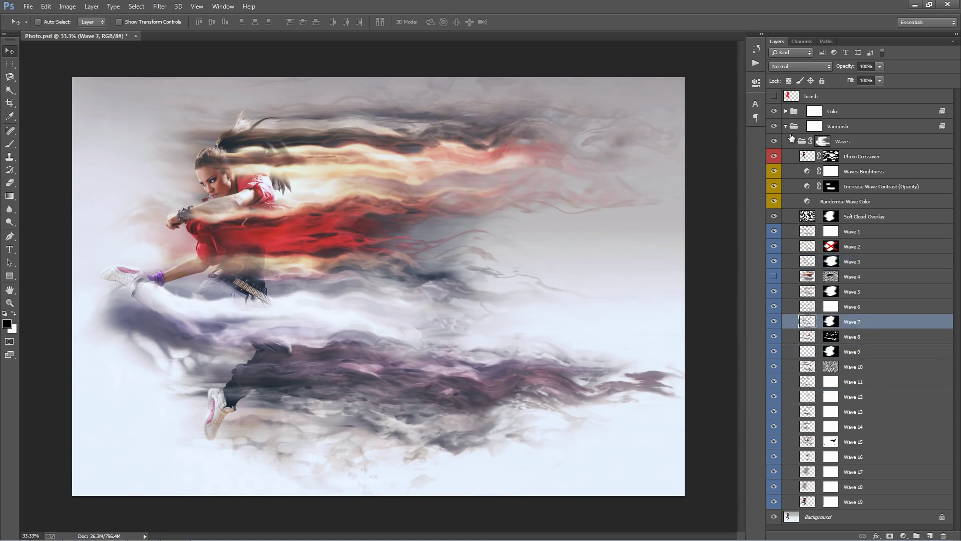
- Stamp all visible layers into a new layer above the collapsed Color group, and test it with a move that is undone
{"action": "left_click", "coordinate": [789, 127]}
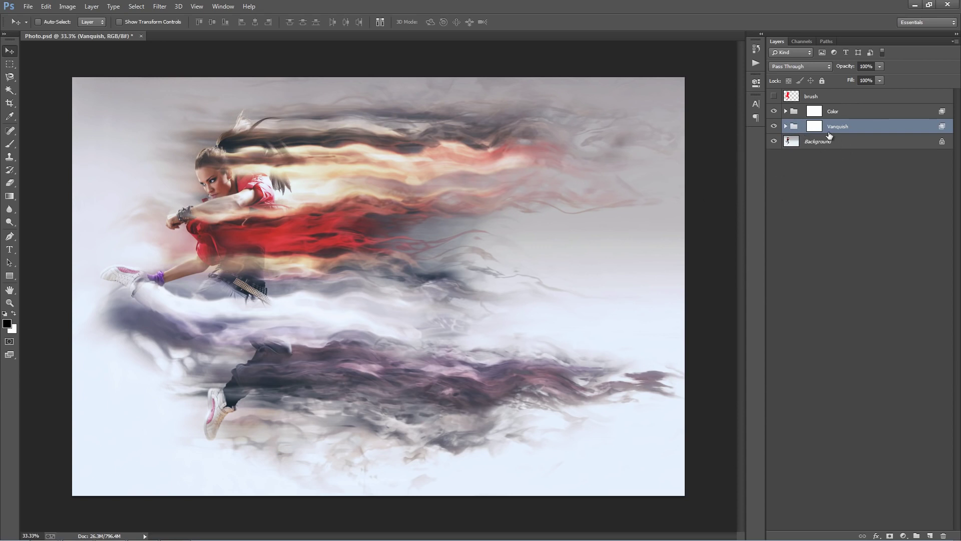
{"action": "left_click", "coordinate": [843, 111]}
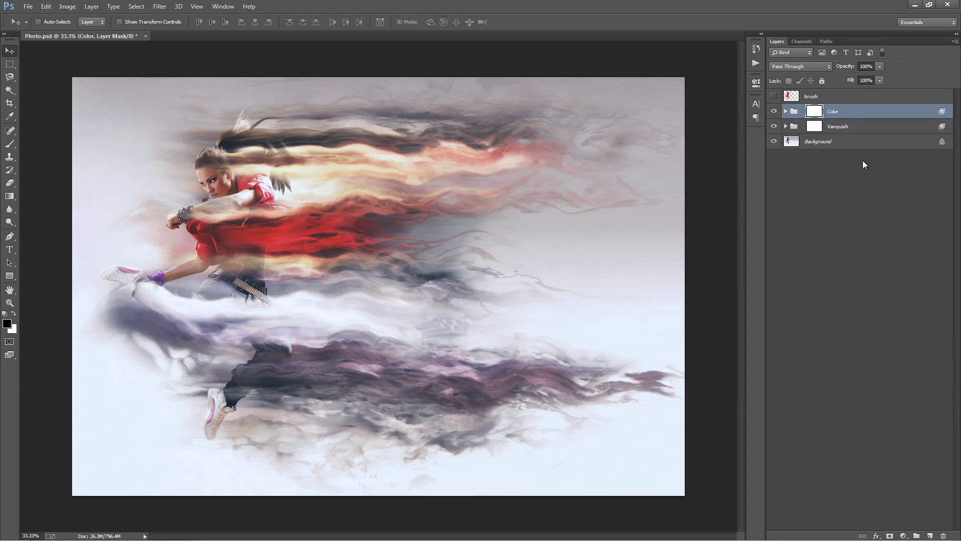
{"action": "left_click", "coordinate": [612, 169]}
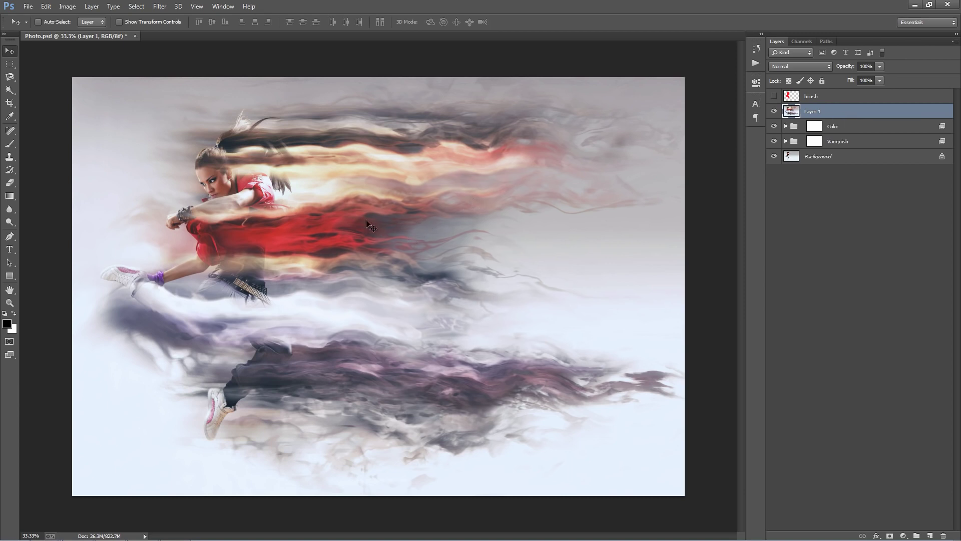
{"action": "left_click_drag", "start_coordinate": [368, 224], "coordinate": [409, 193]}
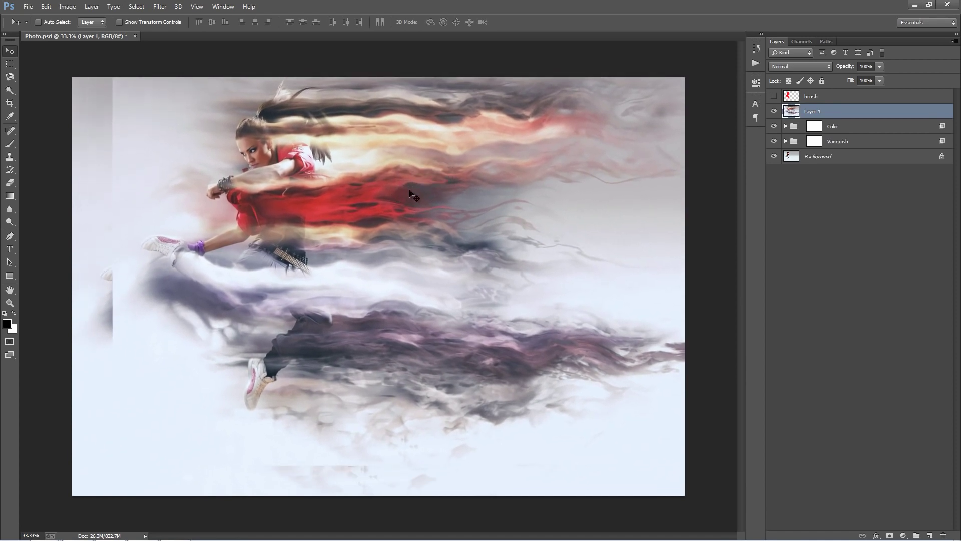
{"action": "key", "text": "ctrl+z"}
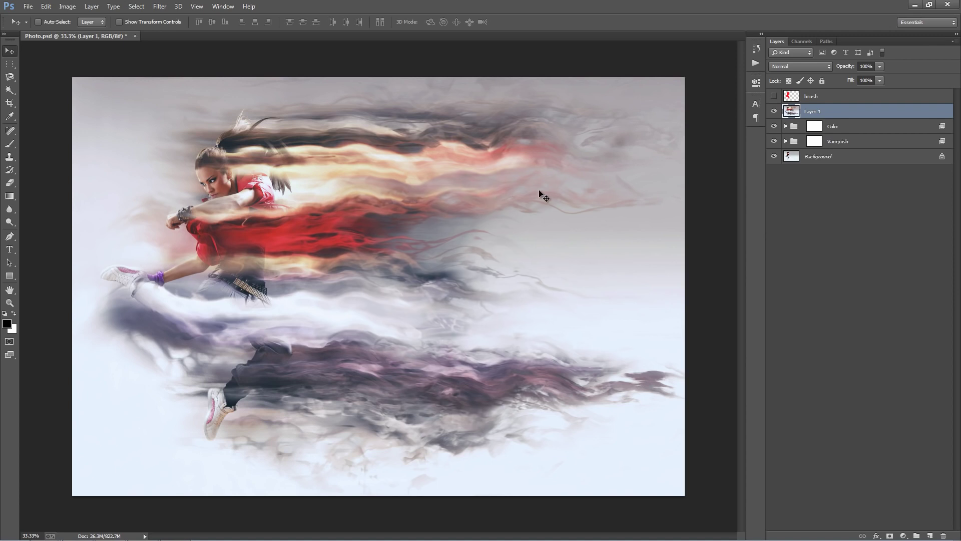
- Start the Camera Raw Filter on the stamped layer and set Temperature to +7 and Tint to +12
{"action": "left_click", "coordinate": [160, 6]}
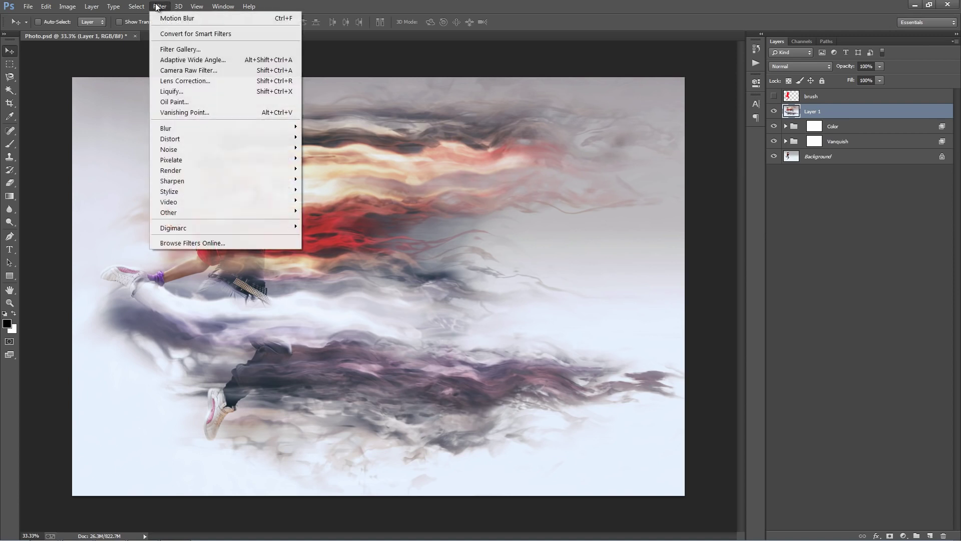
{"action": "left_click", "coordinate": [214, 71]}
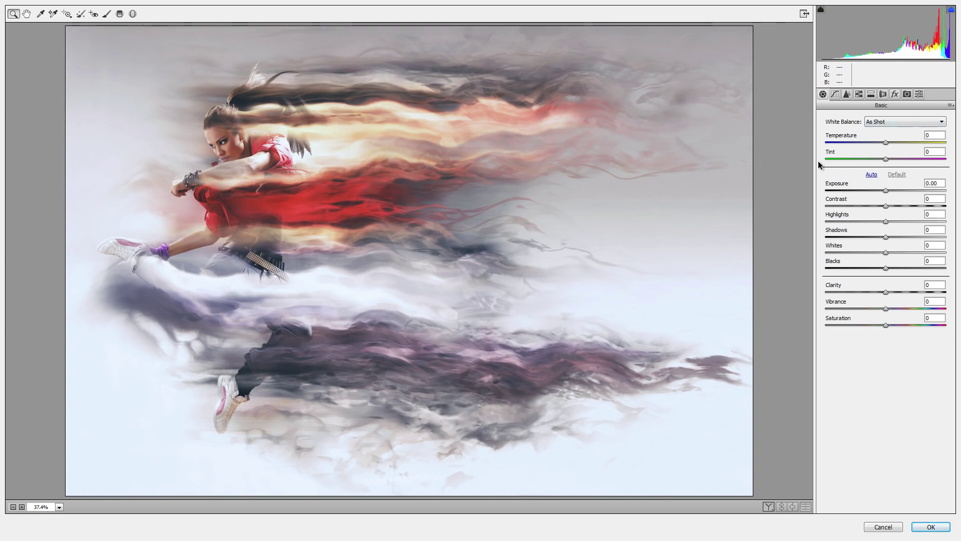
{"action": "left_click", "coordinate": [885, 143]}
{"action": "mouse_move", "coordinate": [893, 142]}
{"action": "left_mouse_down"}
{"action": "mouse_move", "coordinate": [869, 142]}
{"action": "mouse_move", "coordinate": [903, 142]}
{"action": "mouse_move", "coordinate": [890, 144]}
{"action": "left_mouse_up"}
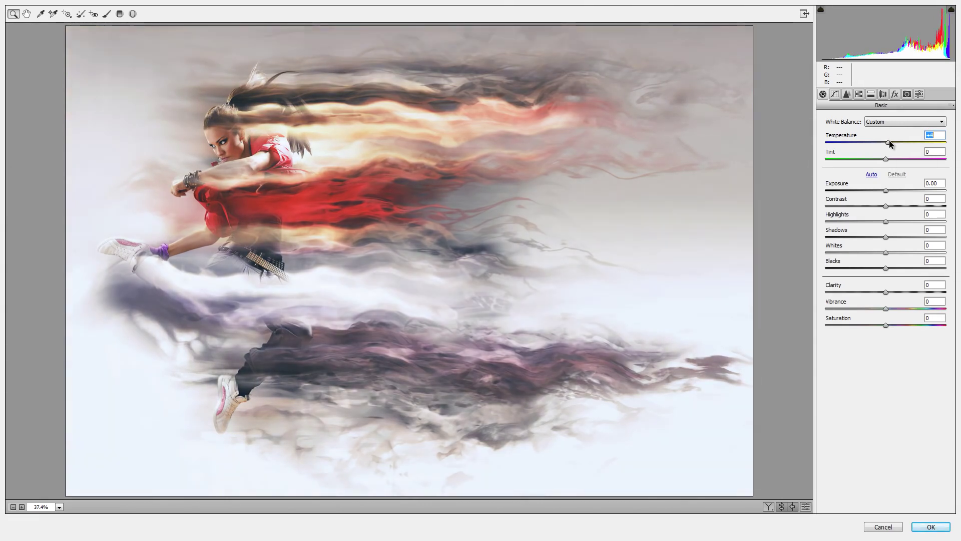
{"action": "mouse_move", "coordinate": [890, 141]}
{"action": "left_mouse_down"}
{"action": "mouse_move", "coordinate": [923, 160]}
{"action": "mouse_move", "coordinate": [841, 157]}
{"action": "mouse_move", "coordinate": [895, 154]}
{"action": "left_mouse_up"}
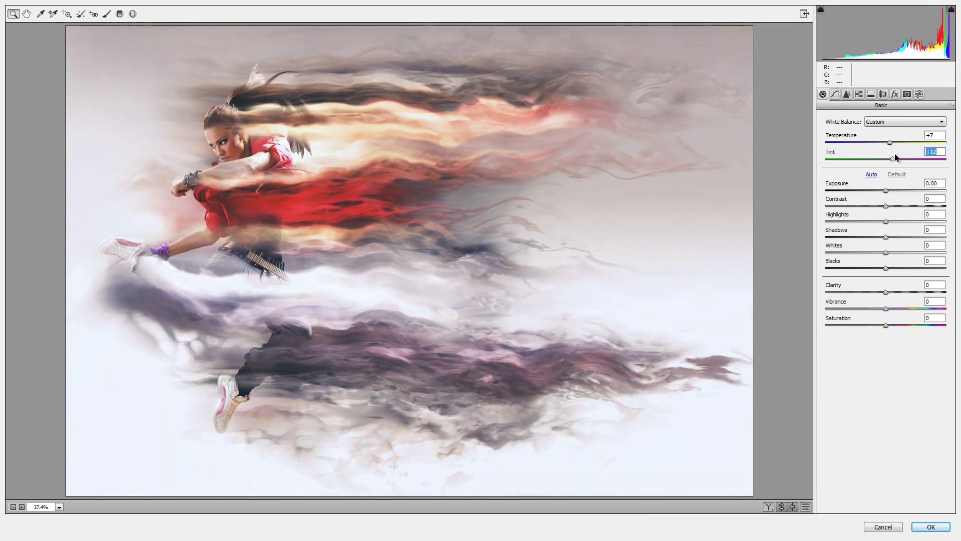
- Set Exposure to +0.10, Contrast to +20, Highlights to -1, Shadows to +33, Whites to -3 and Blacks to +22
{"action": "left_click", "coordinate": [887, 190]}
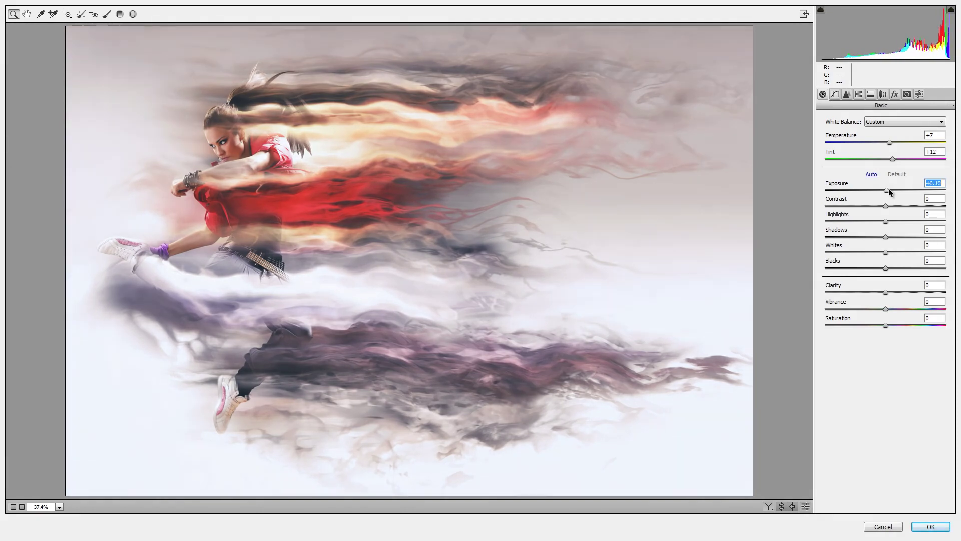
{"action": "left_click", "coordinate": [889, 190]}
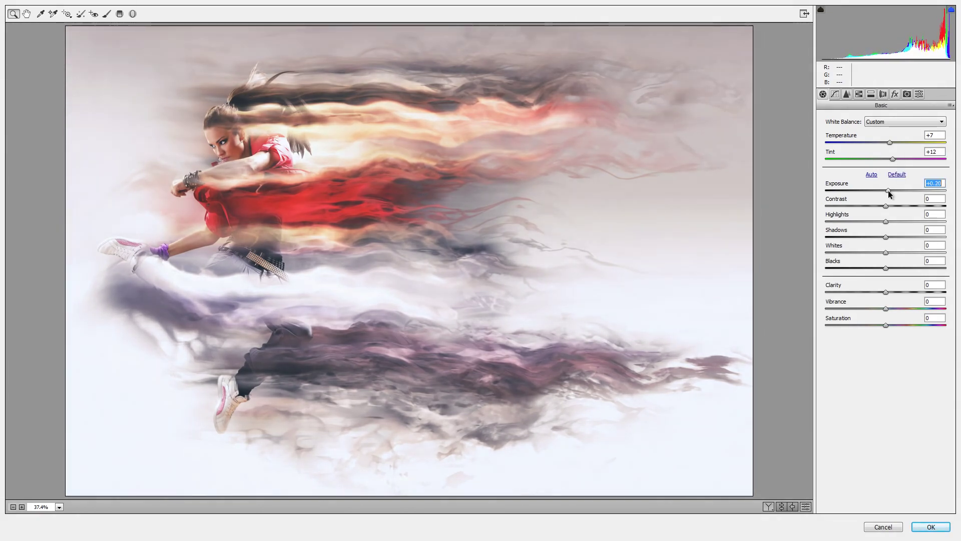
{"action": "left_click_drag", "start_coordinate": [889, 193], "coordinate": [887, 192]}
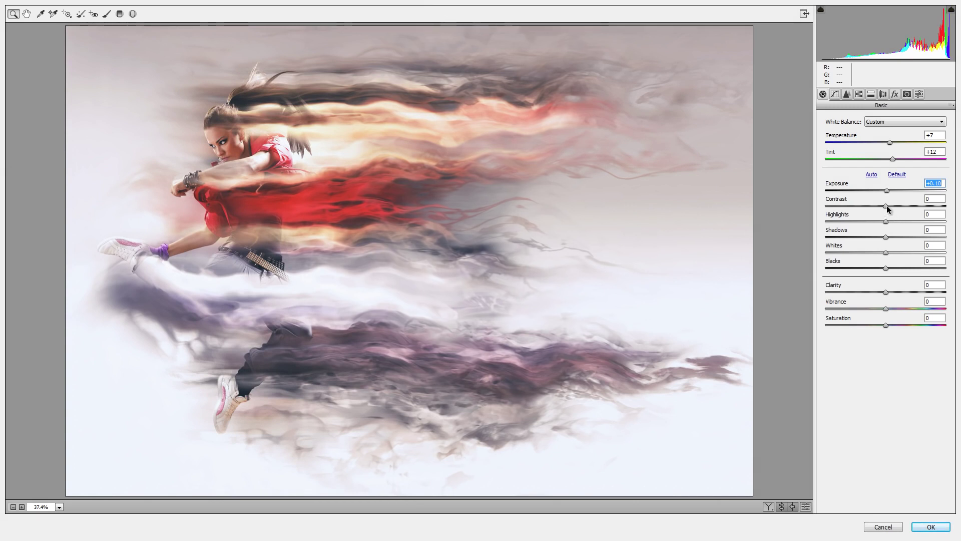
{"action": "left_click_drag", "start_coordinate": [886, 206], "coordinate": [899, 212]}
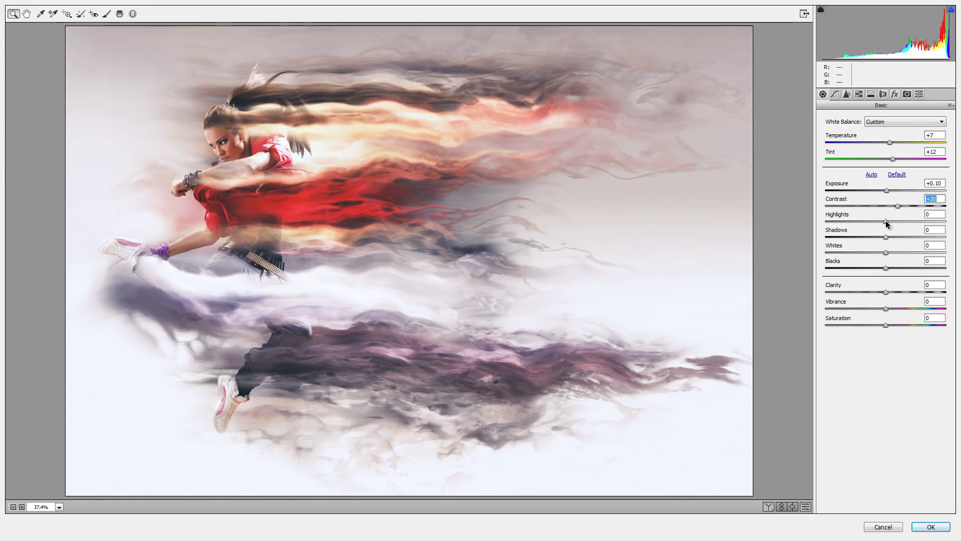
{"action": "left_click_drag", "start_coordinate": [886, 221], "coordinate": [898, 275]}
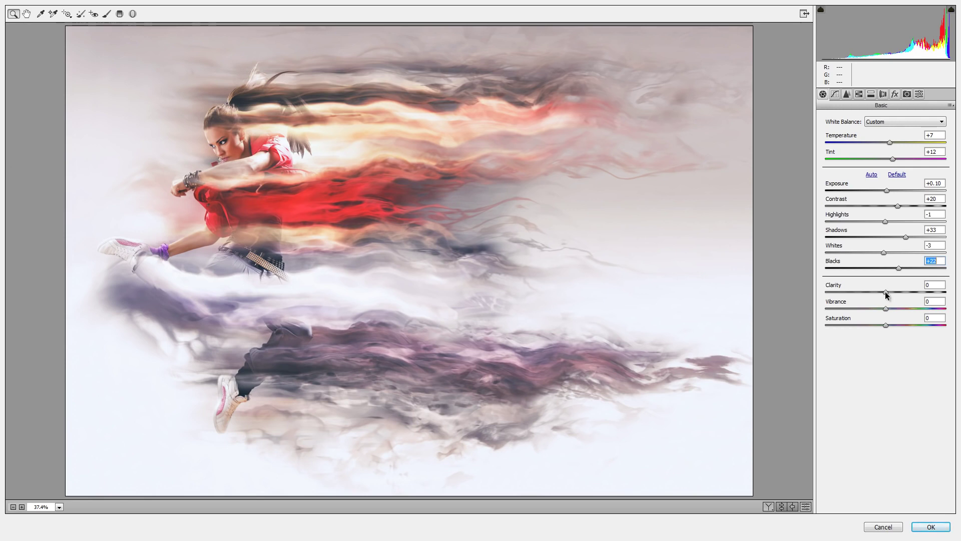
- Set Clarity to +14, raise Saturation slightly above zero, and apply the Camera Raw grading to the stamped layer
{"action": "left_click_drag", "start_coordinate": [886, 296], "coordinate": [954, 300]}
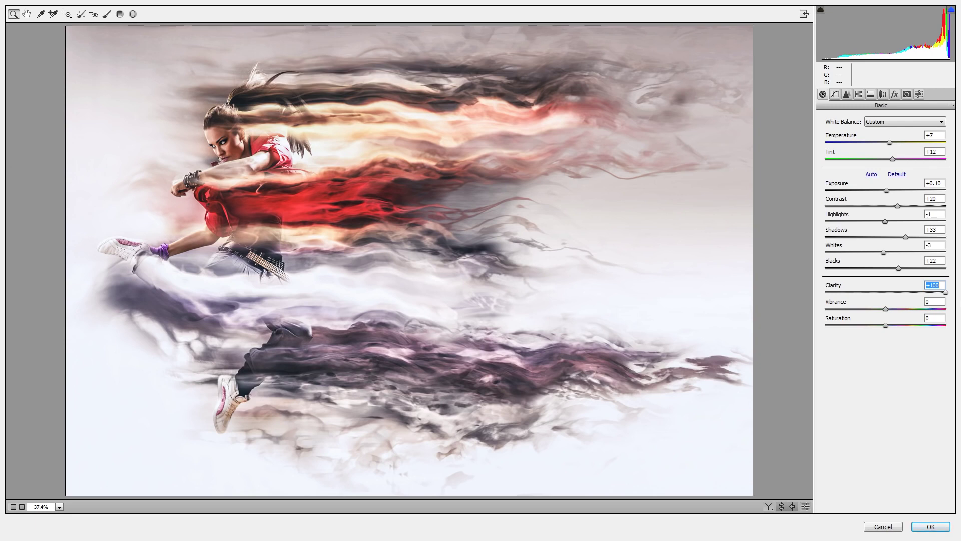
{"action": "left_click_drag", "start_coordinate": [946, 292], "coordinate": [873, 293]}
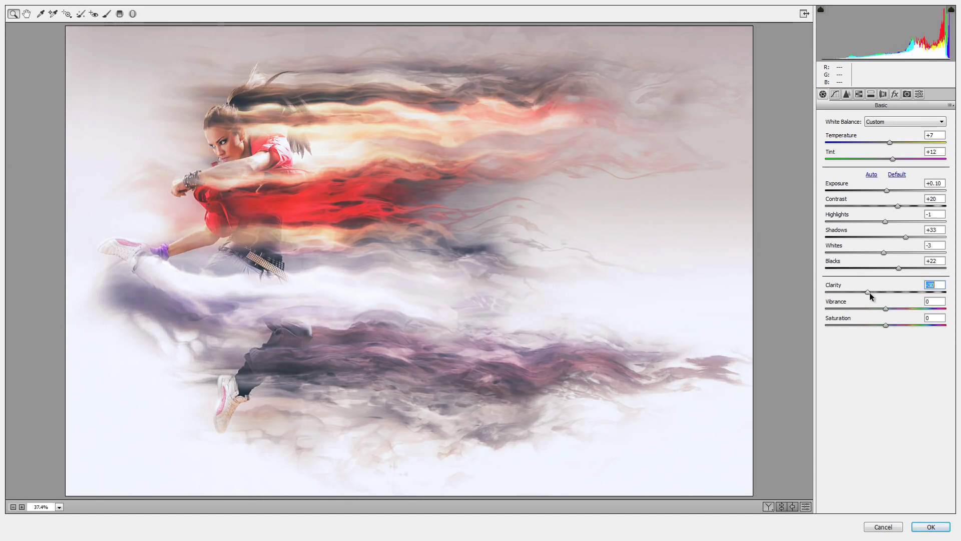
{"action": "left_click_drag", "start_coordinate": [869, 292], "coordinate": [896, 293]}
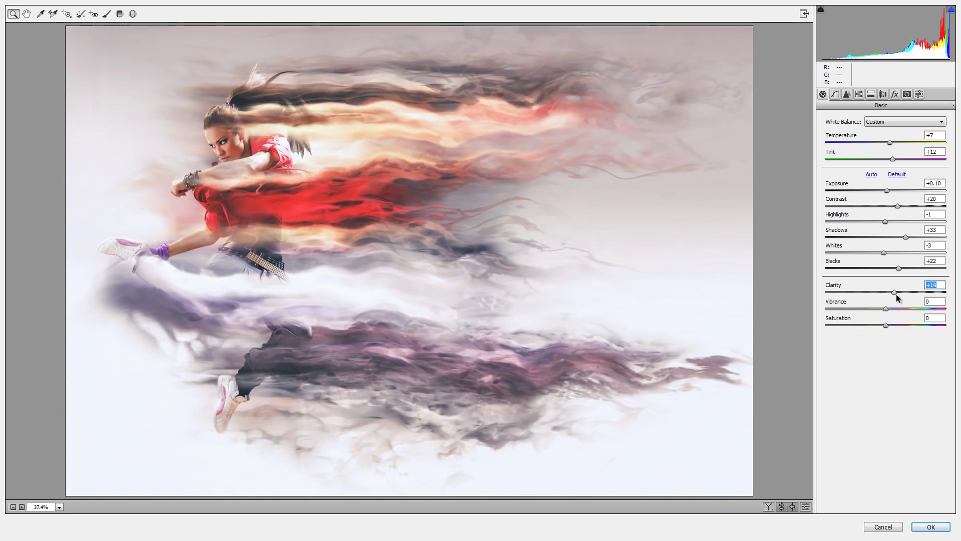
{"action": "mouse_move", "coordinate": [885, 309]}
{"action": "left_mouse_down"}
{"action": "mouse_move", "coordinate": [915, 309]}
{"action": "mouse_move", "coordinate": [885, 310]}
{"action": "mouse_move", "coordinate": [899, 327]}
{"action": "mouse_move", "coordinate": [874, 326]}
{"action": "mouse_move", "coordinate": [890, 327]}
{"action": "left_mouse_up"}
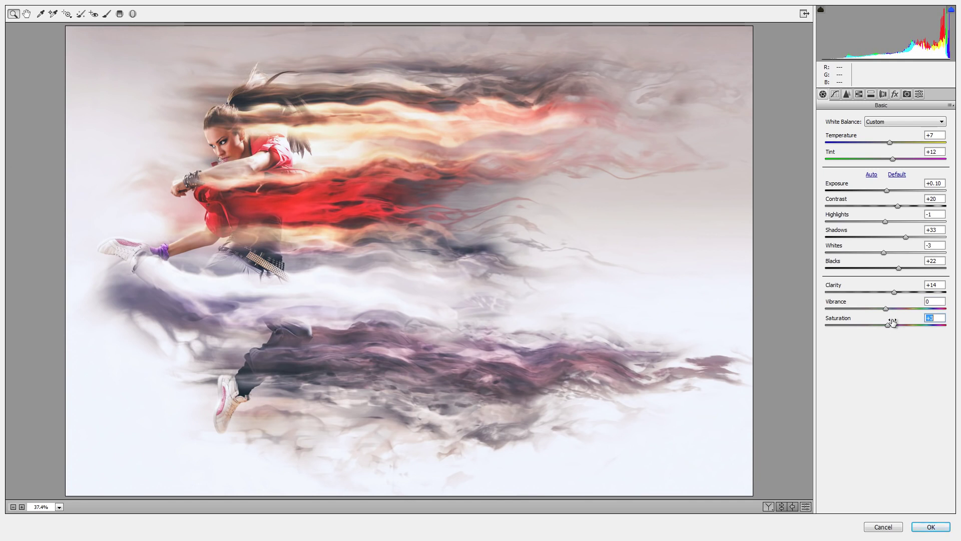
{"action": "left_click", "coordinate": [929, 527]}
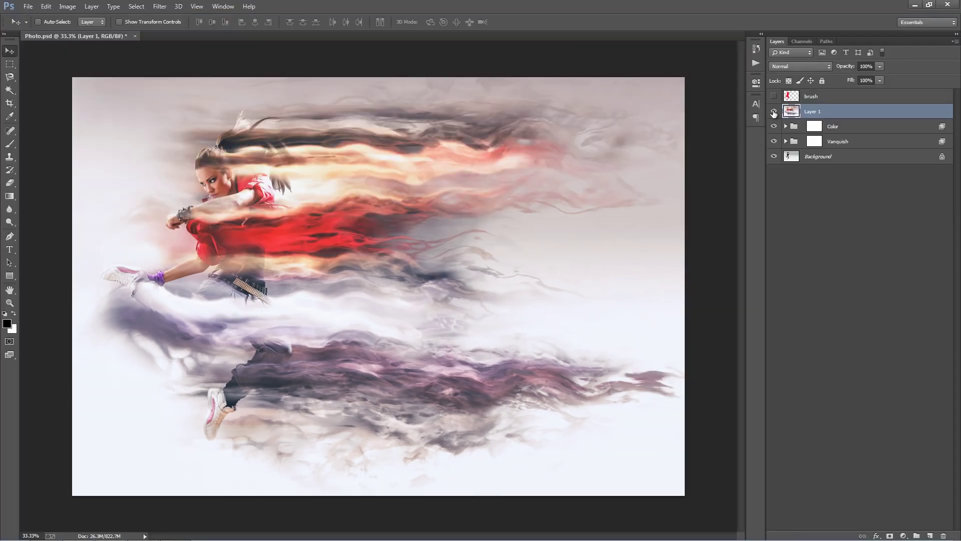
- Compare the image with and without the Camera Raw graded Layer 1, leaving the layer visible
{"action": "left_click", "coordinate": [774, 111]}
{"action": "left_click", "coordinate": [774, 112]}
{"action": "left_click", "coordinate": [774, 112]}
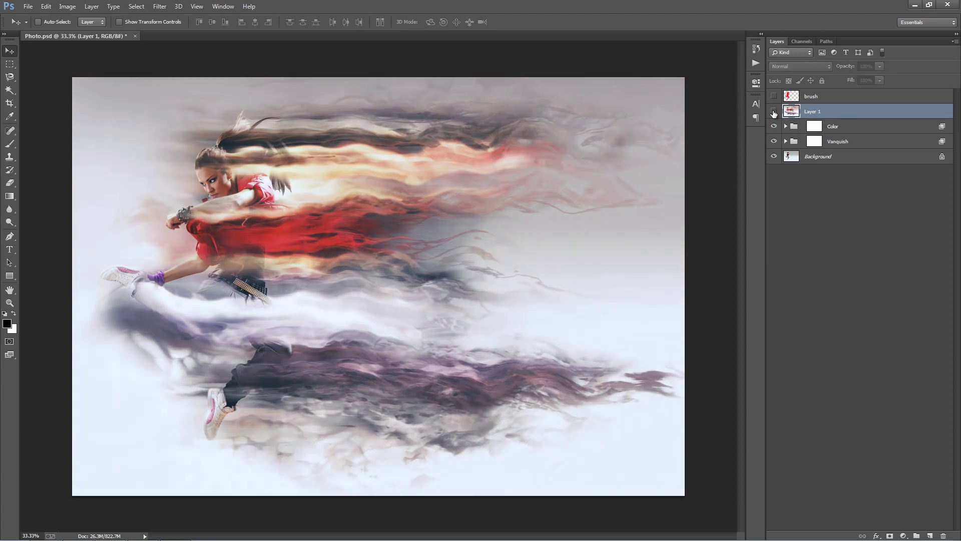
{"action": "left_click", "coordinate": [773, 112]}
{"action": "left_click", "coordinate": [774, 112]}
{"action": "left_click", "coordinate": [773, 111]}
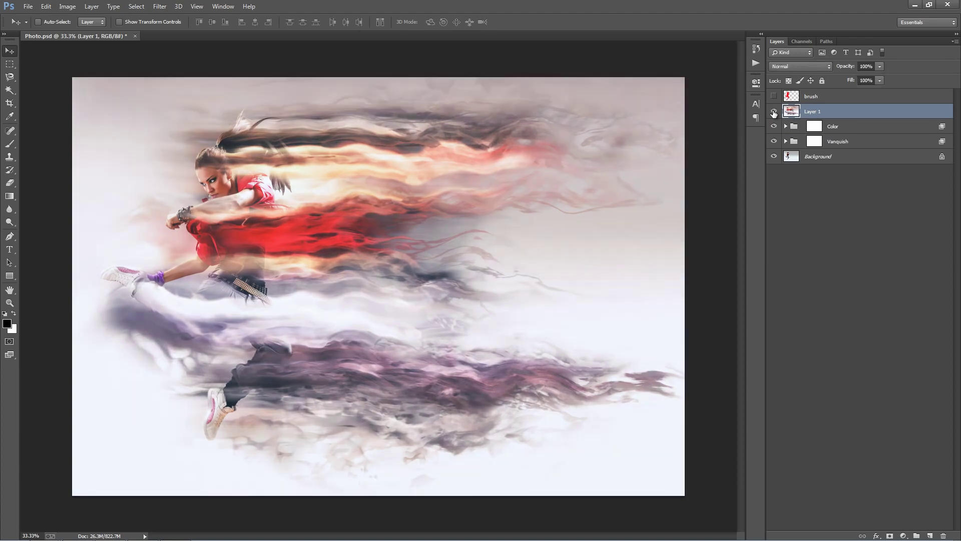
{"action": "left_click", "coordinate": [774, 112]}
{"action": "left_click", "coordinate": [774, 112]}
{"action": "left_click", "coordinate": [774, 112]}
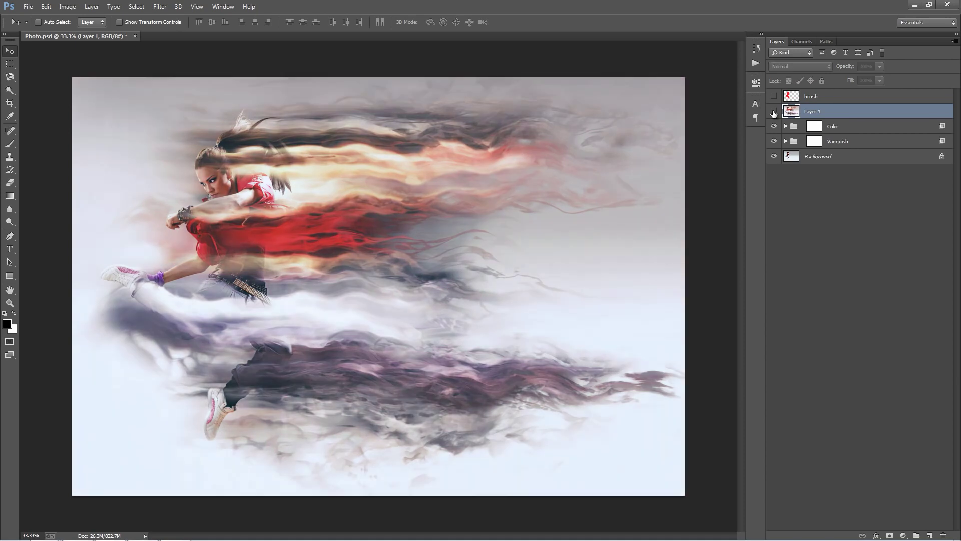
{"action": "left_click", "coordinate": [774, 111]}
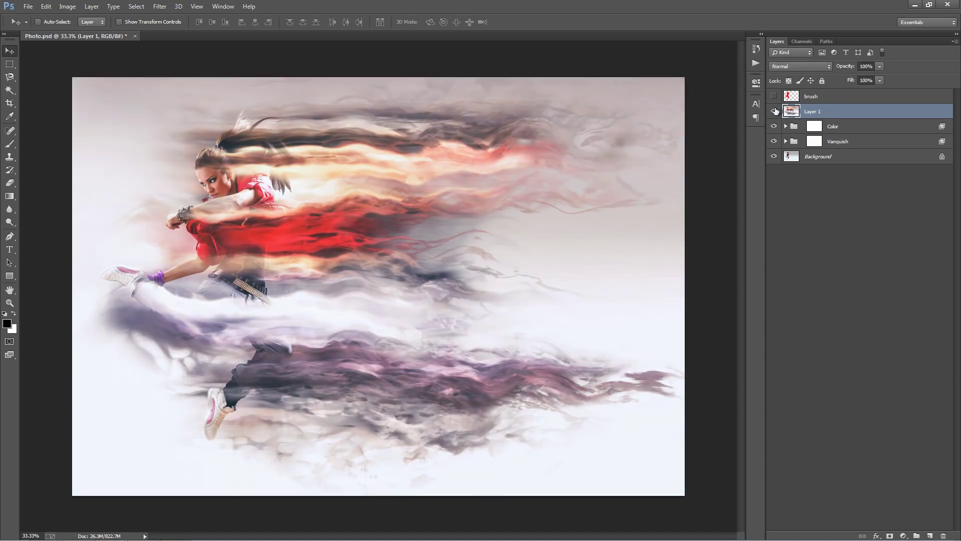
{"action": "left_click", "coordinate": [774, 111]}
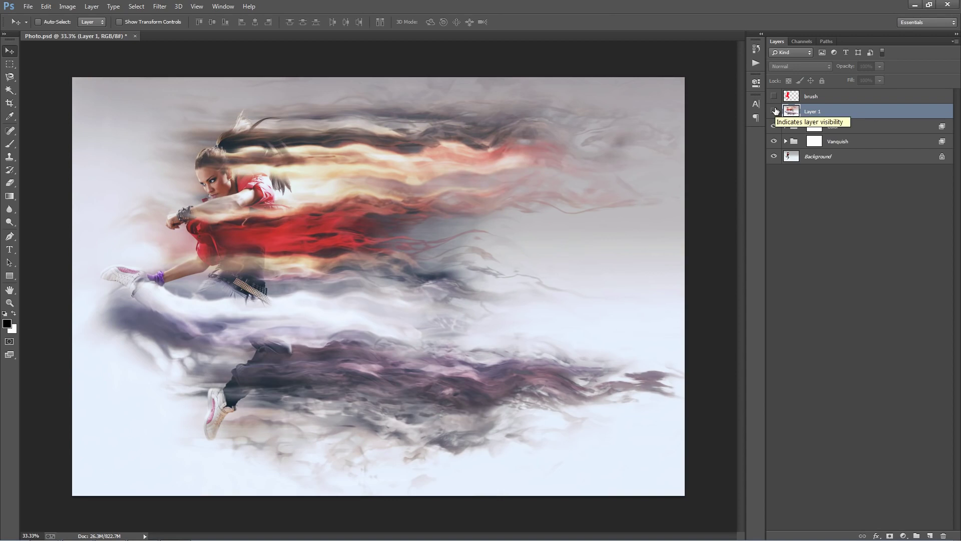
{"action": "left_click", "coordinate": [774, 112]}
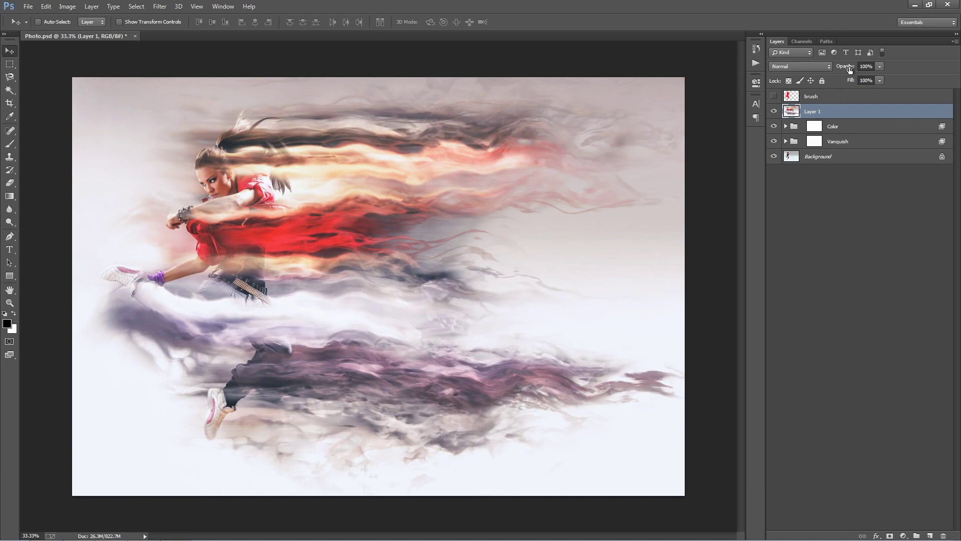
- Lower the opacity of Layer 1 to 73% and compare the image with and without it
{"action": "left_click_drag", "start_coordinate": [850, 69], "coordinate": [234, 104]}
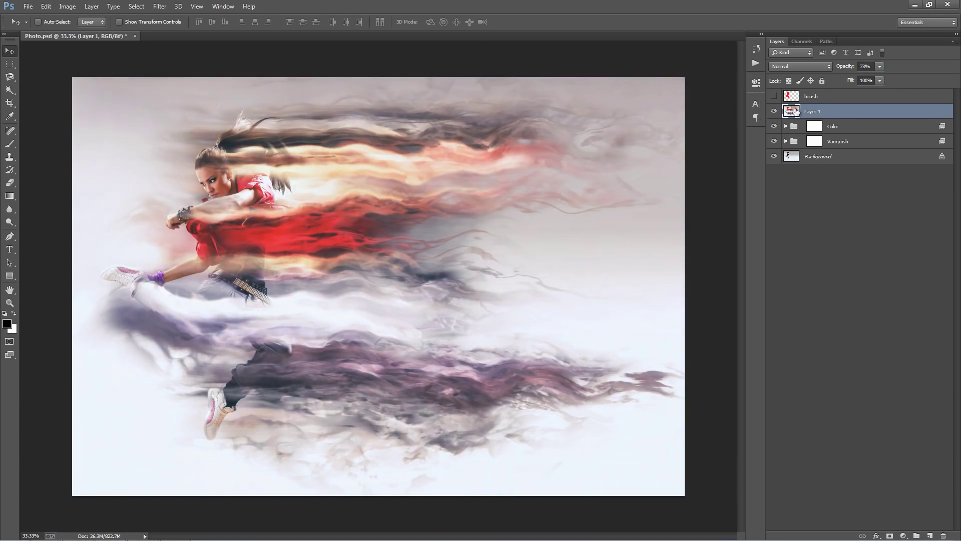
{"action": "left_click", "coordinate": [775, 112]}
{"action": "left_click", "coordinate": [774, 112]}
{"action": "left_click", "coordinate": [774, 112]}
{"action": "left_click", "coordinate": [774, 112]}
{"action": "left_click", "coordinate": [776, 112]}
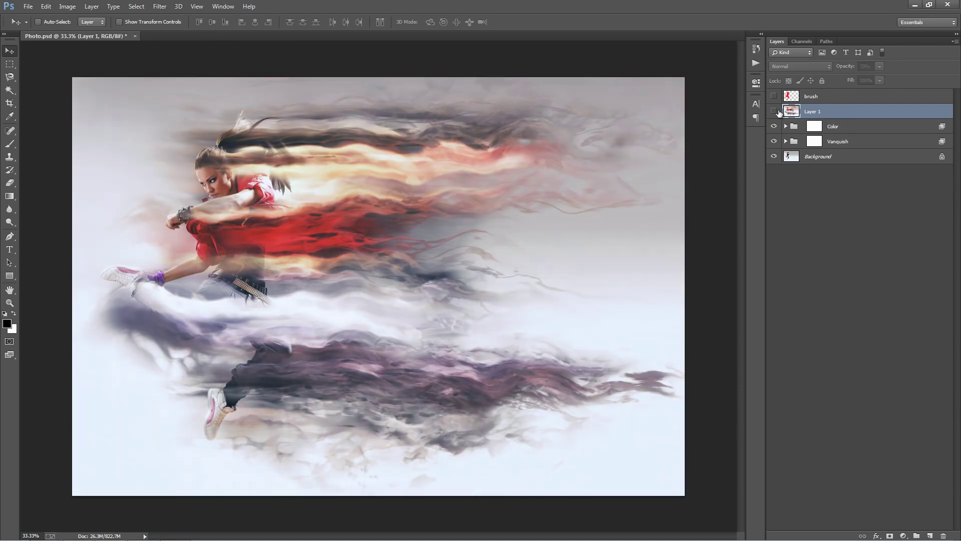
{"action": "left_click", "coordinate": [777, 112]}
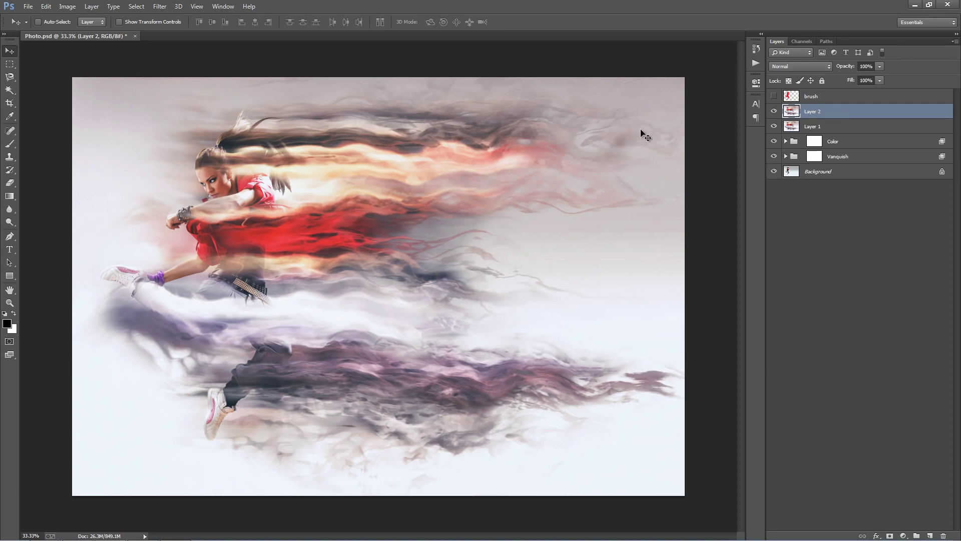
- Apply a High Pass filter with a 2.0-pixel radius to Layer 2 and set its blend mode to Vivid Light
{"action": "left_click", "coordinate": [161, 8]}
{"action": "mouse_move", "coordinate": [184, 213]}
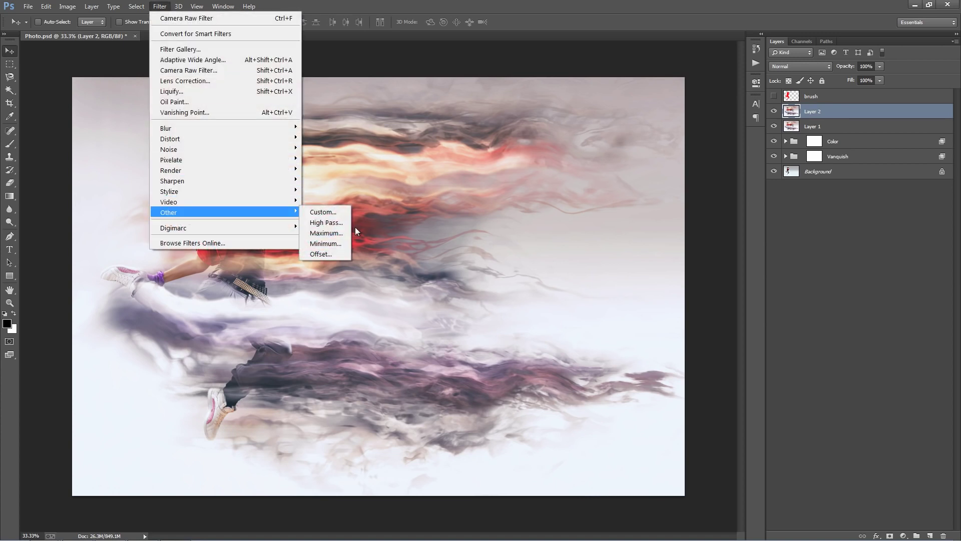
{"action": "left_click", "coordinate": [331, 222]}
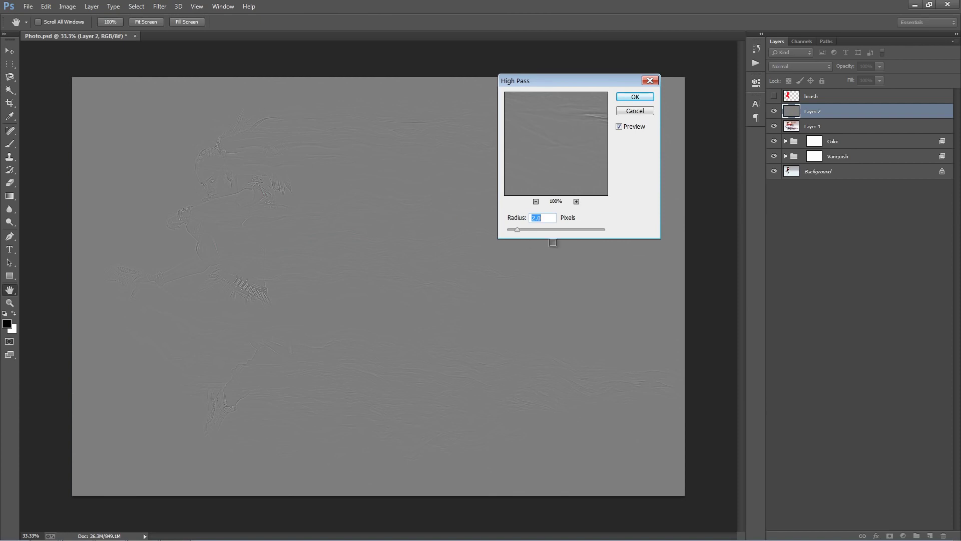
{"action": "left_click", "coordinate": [550, 219]}
{"action": "left_click_drag", "start_coordinate": [550, 219], "coordinate": [532, 220]}
{"action": "left_click", "coordinate": [635, 97]}
{"action": "key", "text": "v"}
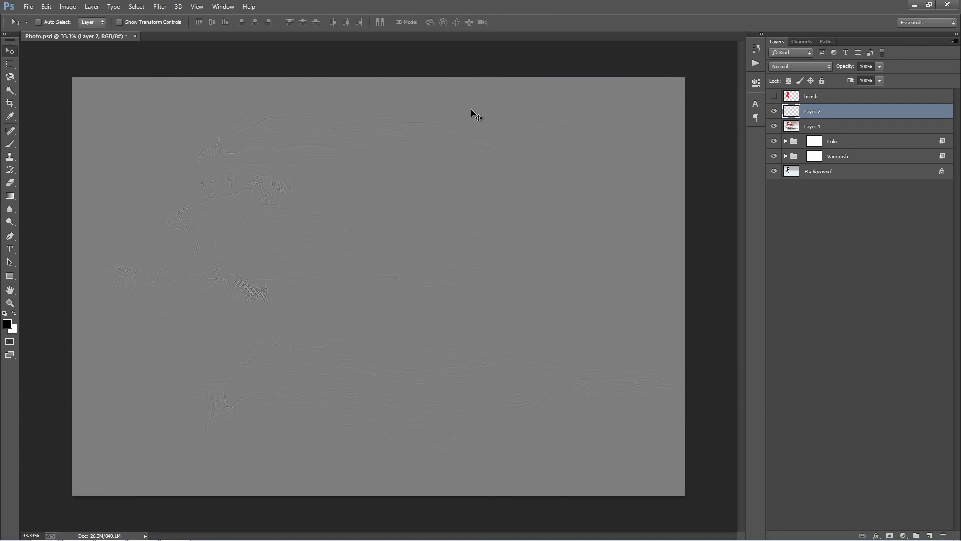
{"action": "left_click", "coordinate": [796, 68]}
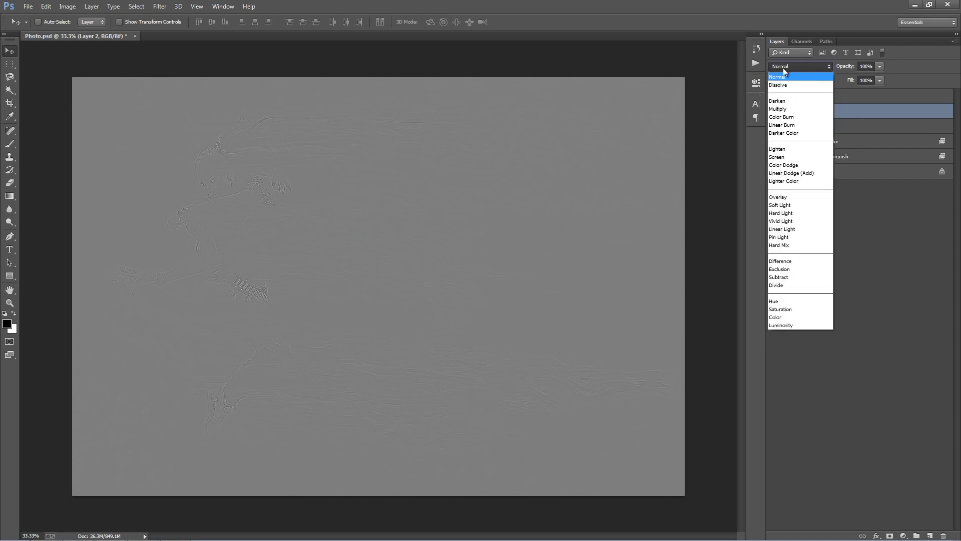
{"action": "left_click", "coordinate": [802, 221]}
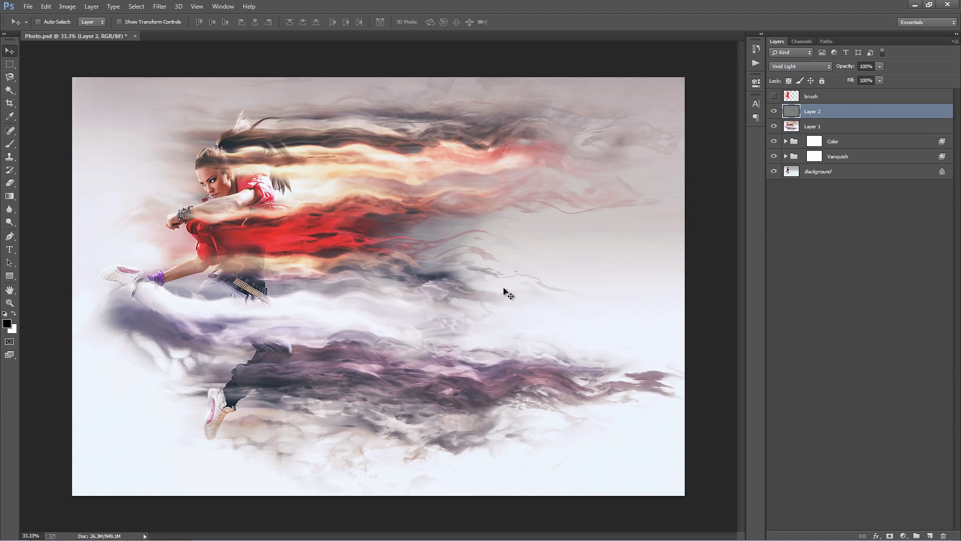
- Duplicate the Vivid Light sharpening layer, trying up to four copies and keeping two above the original
{"action": "key", "text": "ctrl+j"}
{"action": "key", "text": "ctrl+j"}
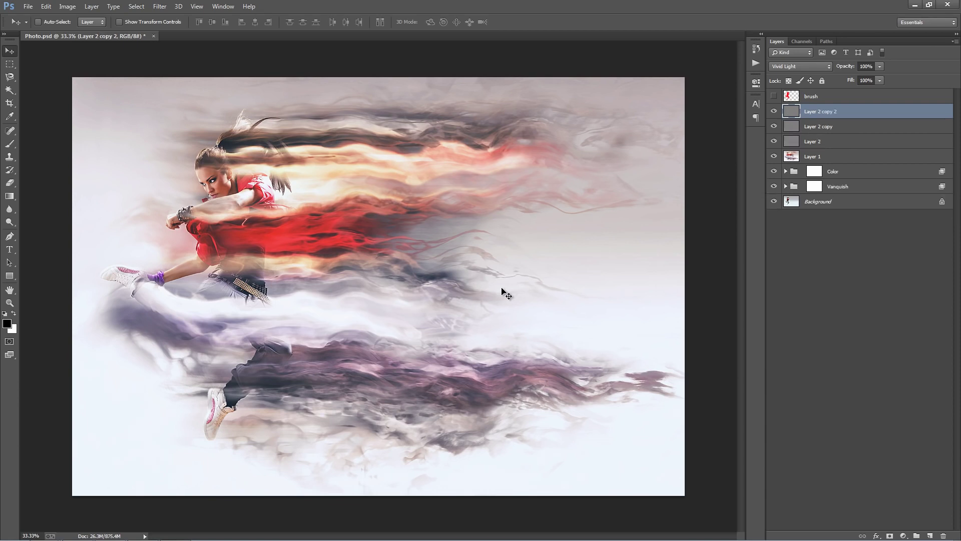
{"action": "key", "text": "ctrl+j"}
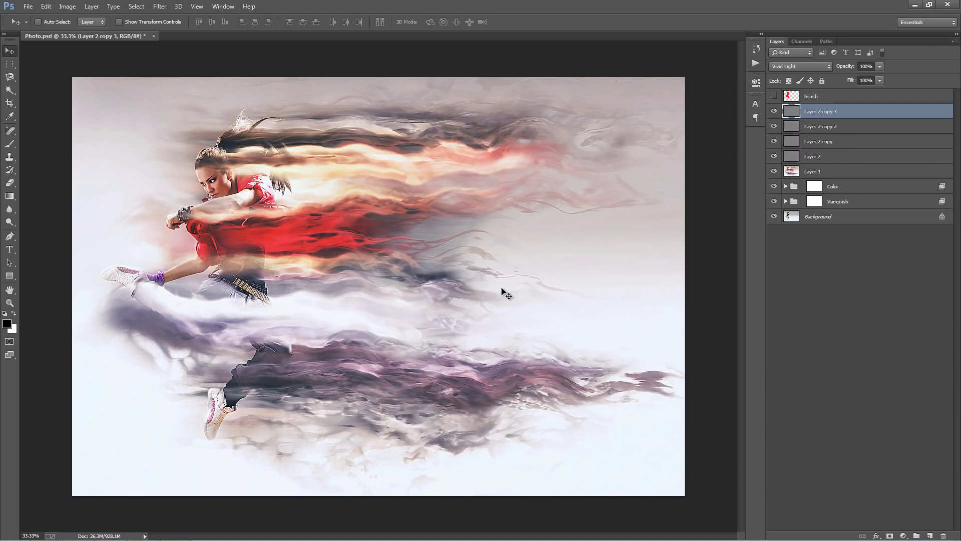
{"action": "key", "text": "ctrl+j"}
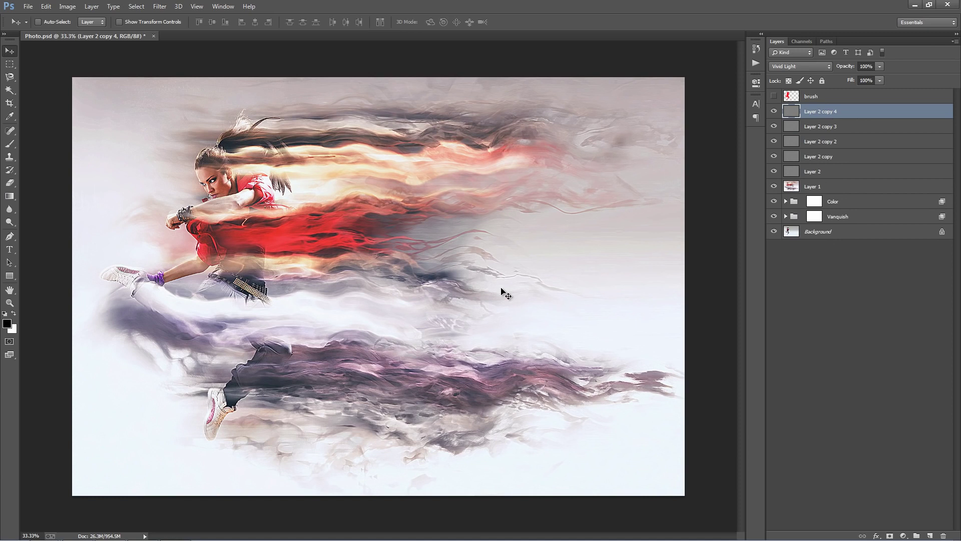
{"action": "key", "text": "Delete"}
{"action": "key", "text": "Delete"}
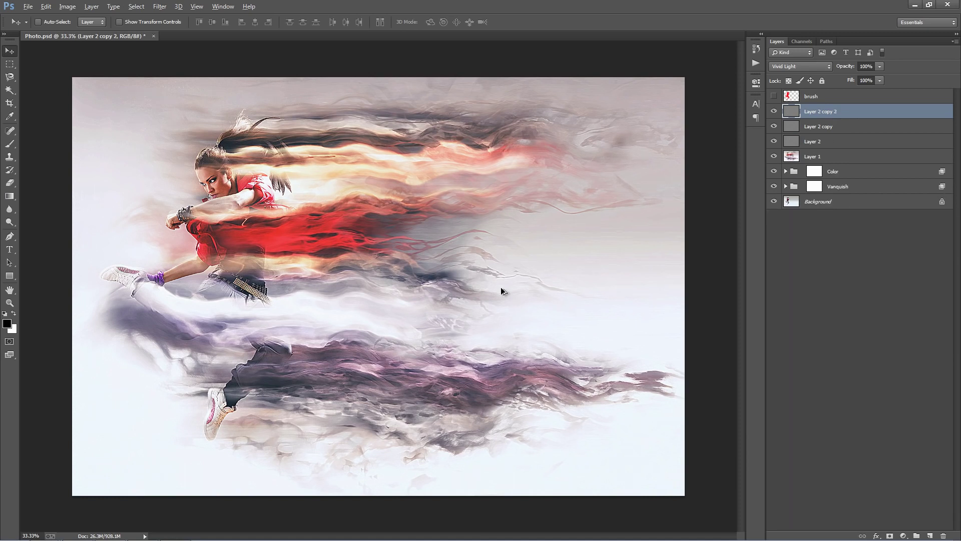
{"action": "key", "text": "Delete"}
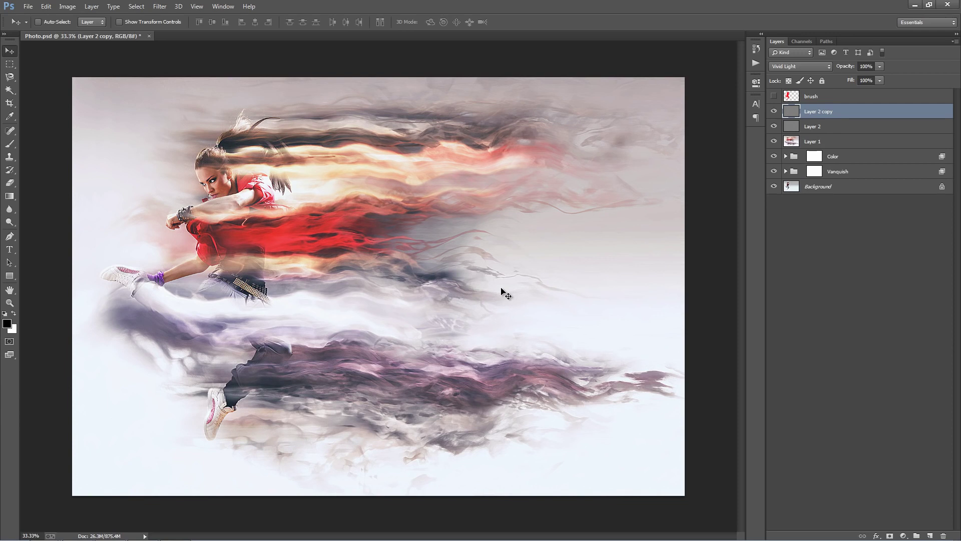
{"action": "key", "text": "ctrl+j"}
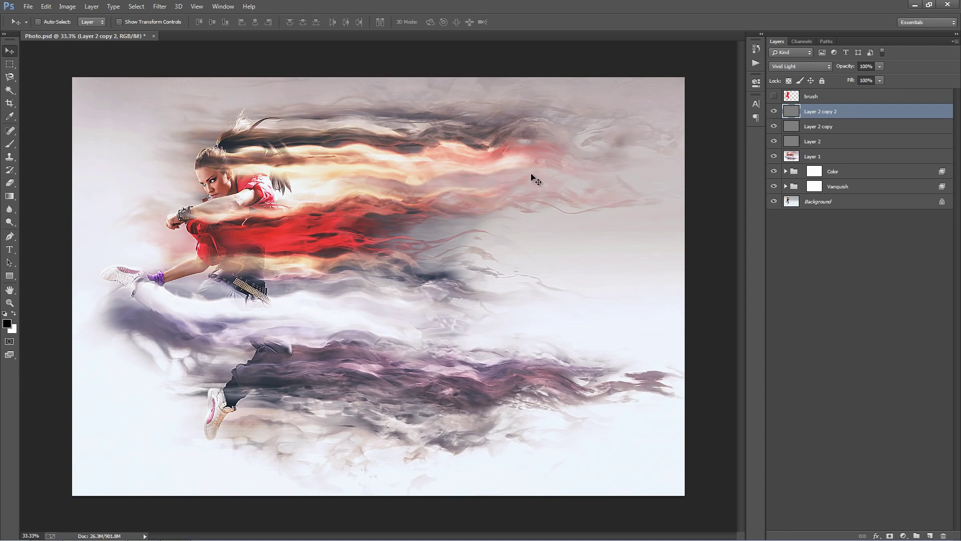
- Group the three sharpening layers and compare the image with and without the group
{"action": "left_click", "coordinate": [832, 142], "text": "shift"}
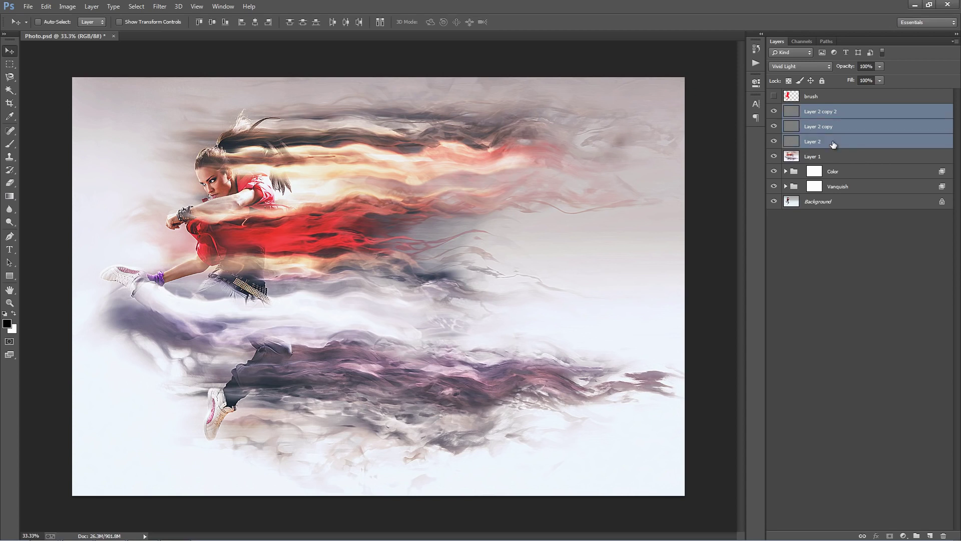
{"action": "key", "text": "ctrl+g"}
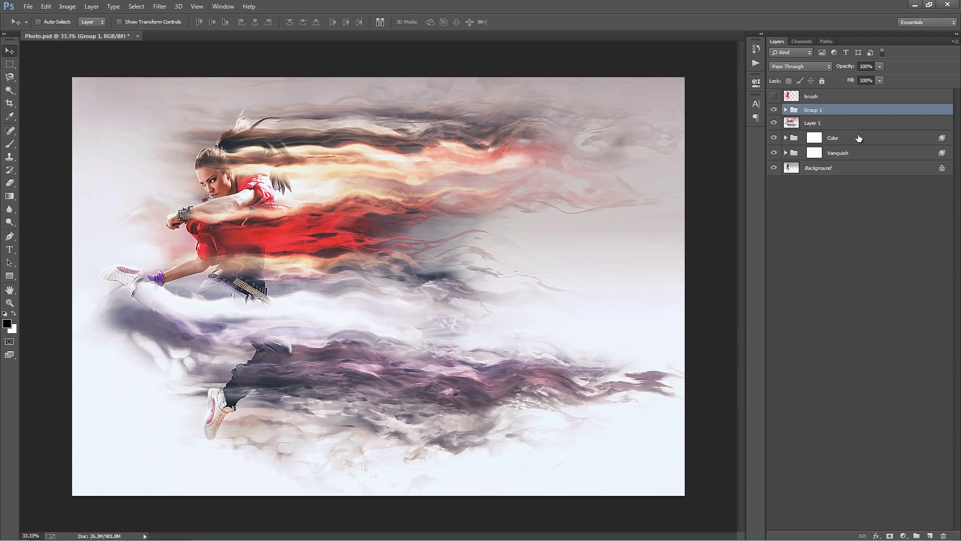
{"action": "left_click", "coordinate": [773, 110]}
{"action": "left_click", "coordinate": [773, 110]}
{"action": "left_click", "coordinate": [773, 110]}
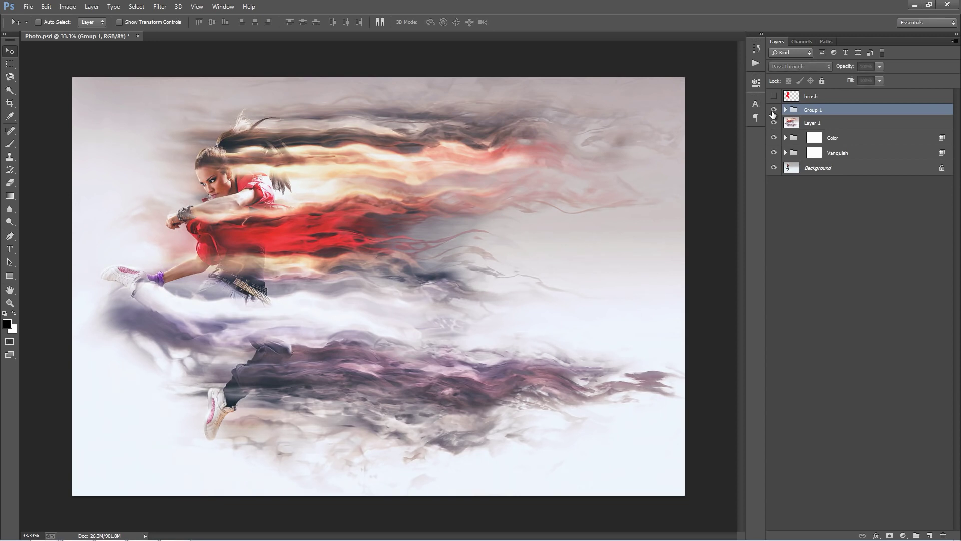
{"action": "left_click", "coordinate": [773, 110]}
- Add a mask to Group 1 and paint black at 88% opacity over the dancer, from the face to the forward shoe
{"action": "left_click", "coordinate": [890, 535]}
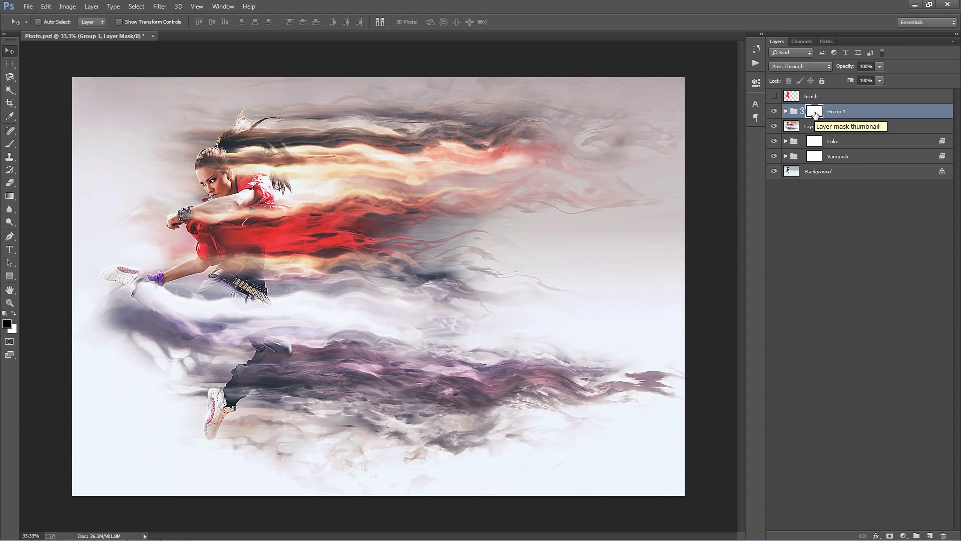
{"action": "key", "text": "b"}
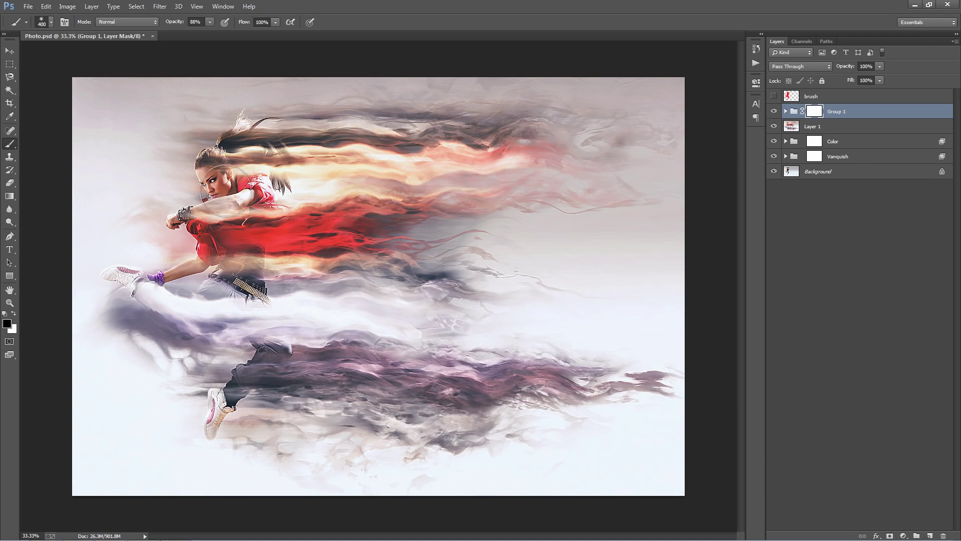
{"action": "mouse_move", "coordinate": [211, 185]}
{"action": "left_mouse_down"}
{"action": "mouse_move", "coordinate": [239, 108]}
{"action": "mouse_move", "coordinate": [238, 194]}
{"action": "mouse_move", "coordinate": [184, 222]}
{"action": "mouse_move", "coordinate": [275, 305]}
{"action": "mouse_move", "coordinate": [255, 386]}
{"action": "mouse_move", "coordinate": [212, 418]}
{"action": "mouse_move", "coordinate": [154, 284]}
{"action": "mouse_move", "coordinate": [113, 266]}
{"action": "mouse_move", "coordinate": [192, 206]}
{"action": "mouse_move", "coordinate": [235, 124]}
{"action": "mouse_move", "coordinate": [213, 166]}
{"action": "mouse_move", "coordinate": [183, 189]}
{"action": "mouse_move", "coordinate": [179, 212]}
{"action": "mouse_move", "coordinate": [127, 259]}
{"action": "left_mouse_up"}
{"action": "key", "text": "v"}
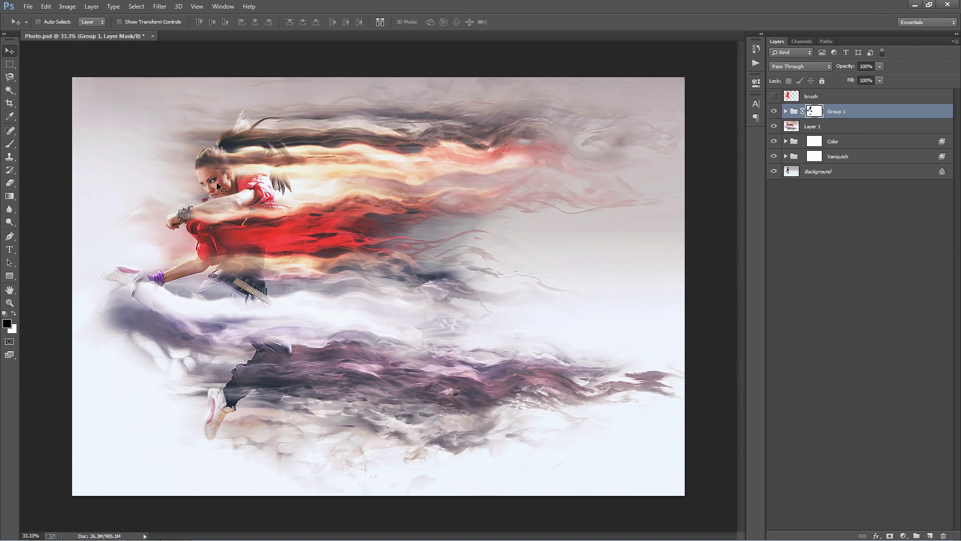
- Feather the mask of Group 1 to soften the painted areas
{"action": "double_click", "coordinate": [816, 112]}
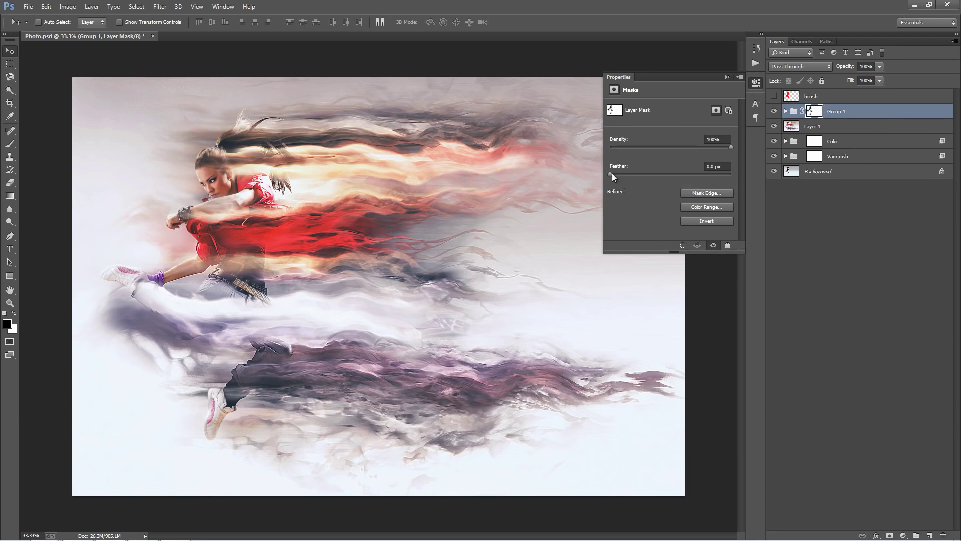
{"action": "left_click_drag", "start_coordinate": [612, 173], "coordinate": [670, 173]}
{"action": "left_click_drag", "start_coordinate": [712, 177], "coordinate": [711, 178]}
{"action": "left_click_drag", "start_coordinate": [698, 178], "coordinate": [602, 180]}
{"action": "left_click_drag", "start_coordinate": [716, 179], "coordinate": [707, 179]}
{"action": "key", "text": "Return"}
{"action": "left_click", "coordinate": [726, 77]}
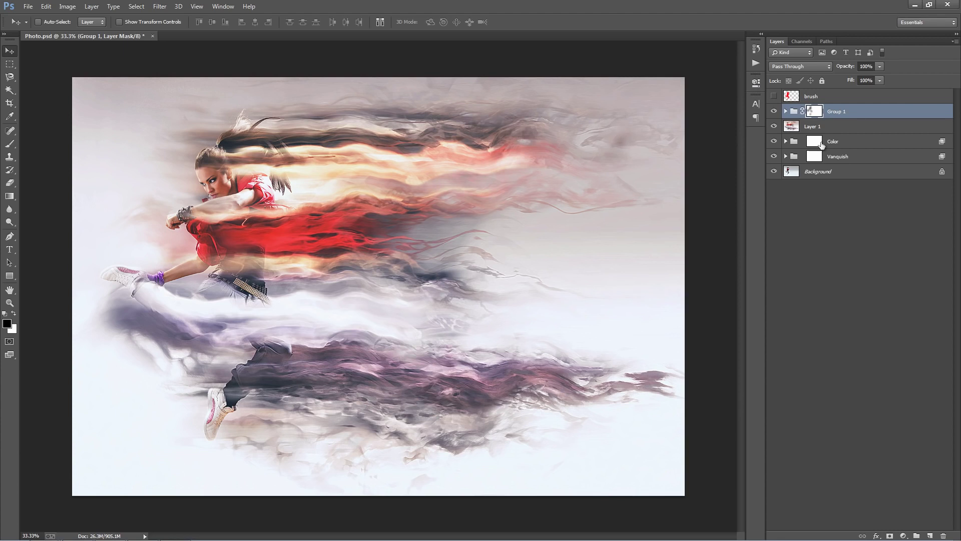
- Group everything from Group 1 down to Vanquish and compare the finished effect with the original photo
{"action": "left_click", "coordinate": [857, 157], "text": "shift"}
{"action": "key", "text": "ctrl+g"}
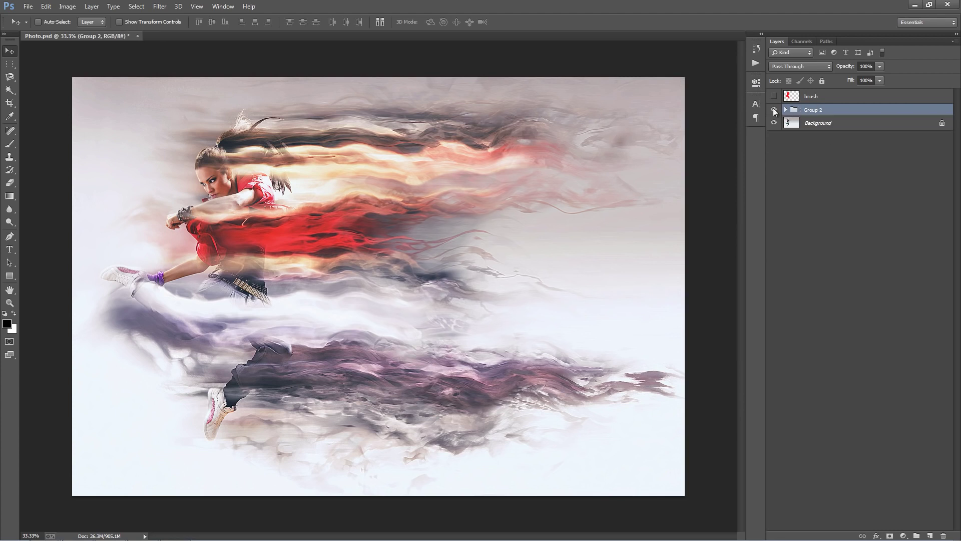
{"action": "left_click", "coordinate": [774, 109]}
{"action": "left_click", "coordinate": [774, 110]}
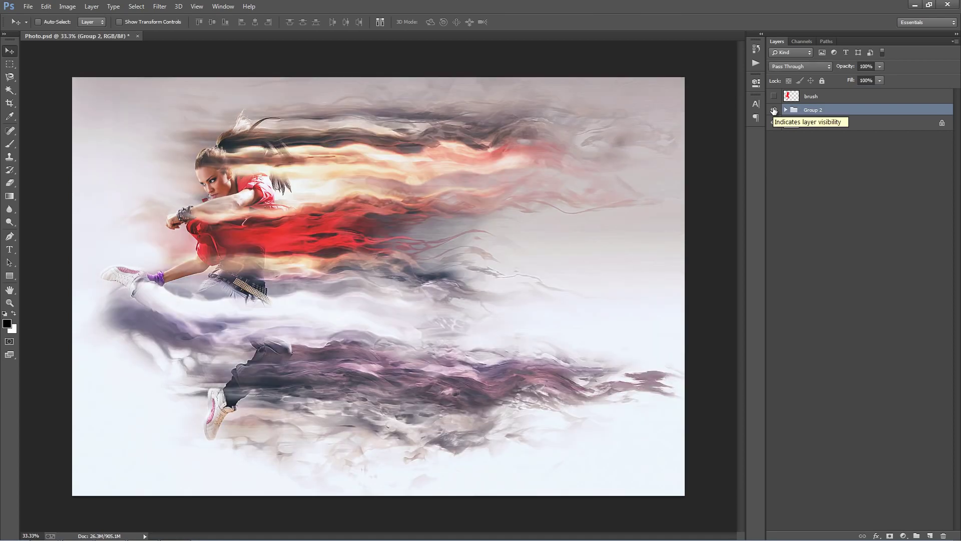
{"action": "left_click", "coordinate": [774, 109]}
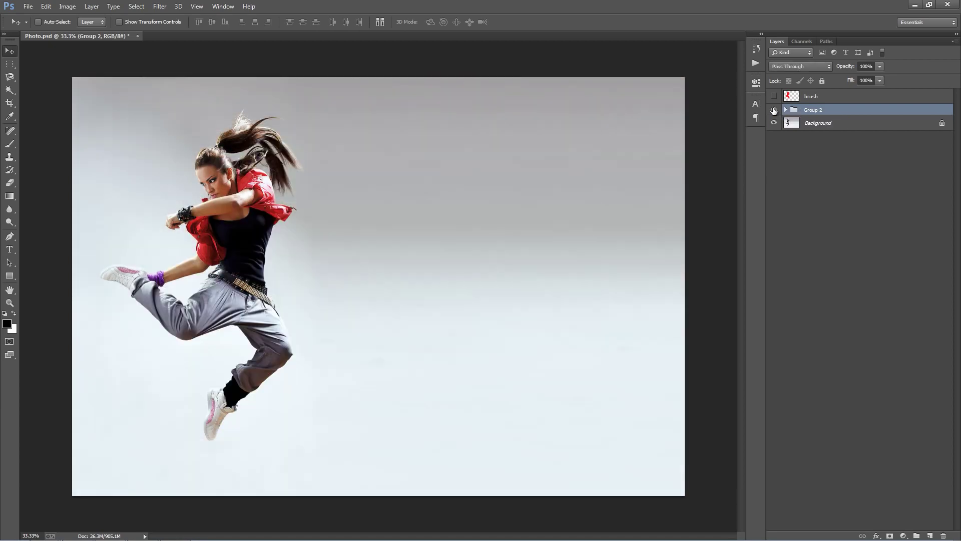
{"action": "left_click", "coordinate": [773, 110]}
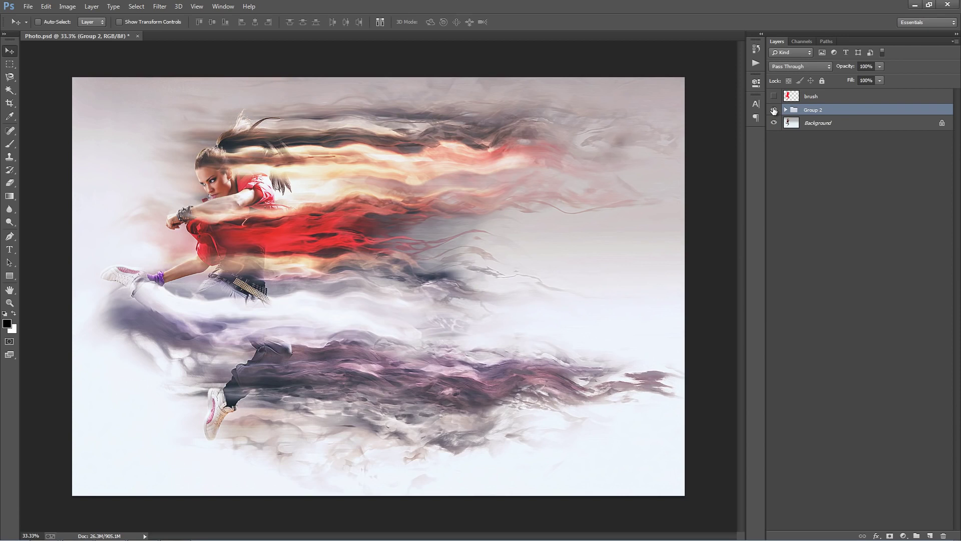